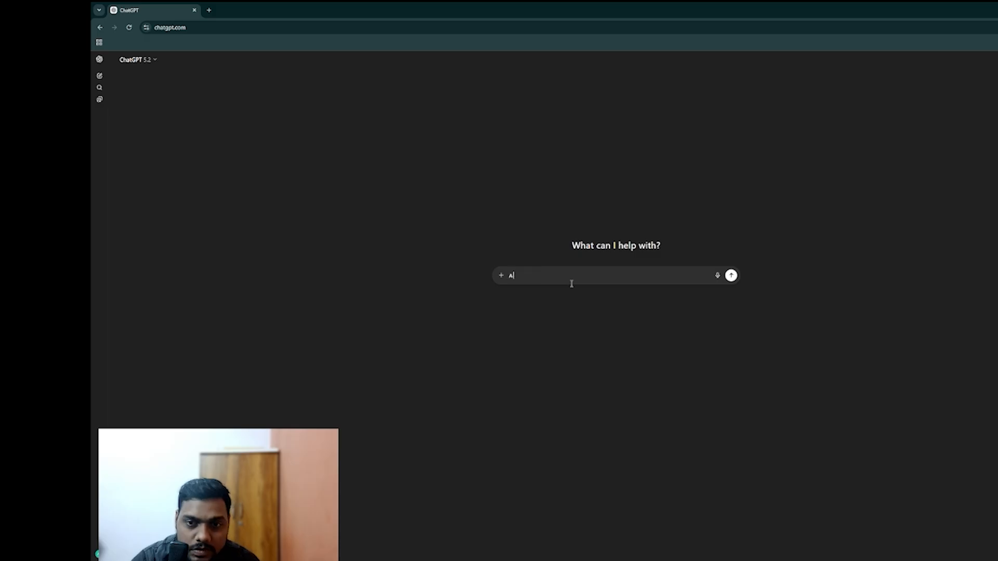
- Begin the image prompt with "A BIKER AND a cheetah is set to start the race"
type("BIKER AND")
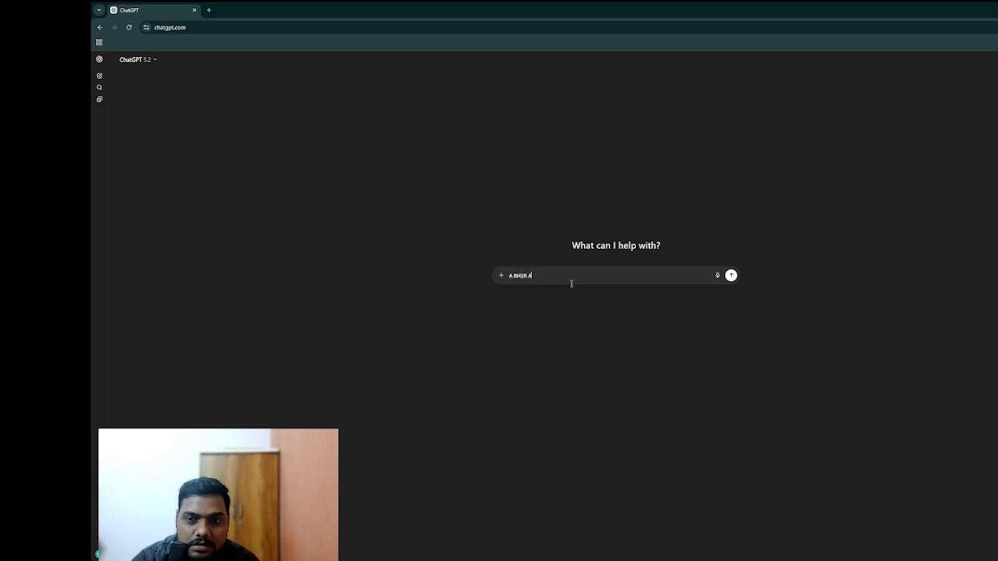
type(" A")
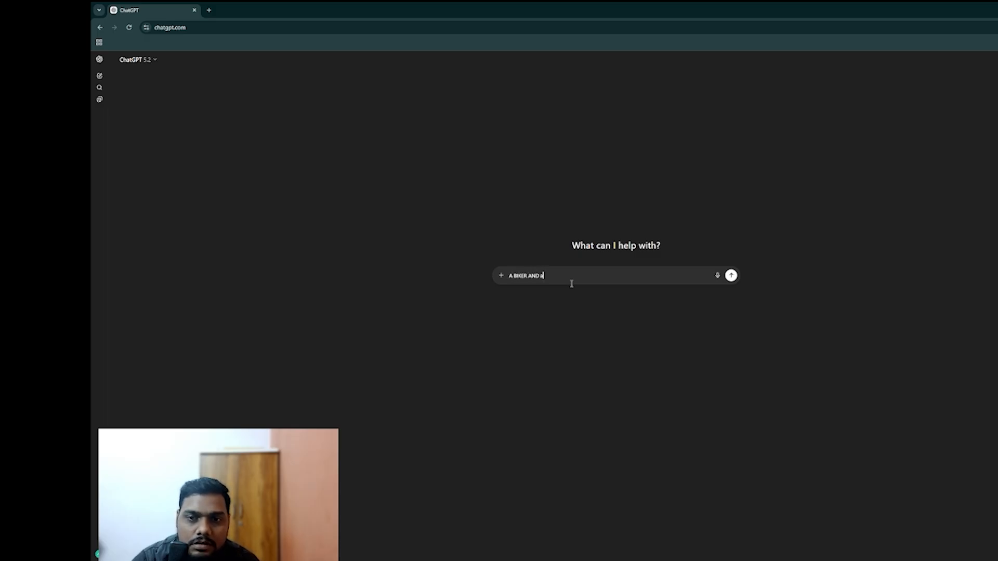
type(" cheetah")
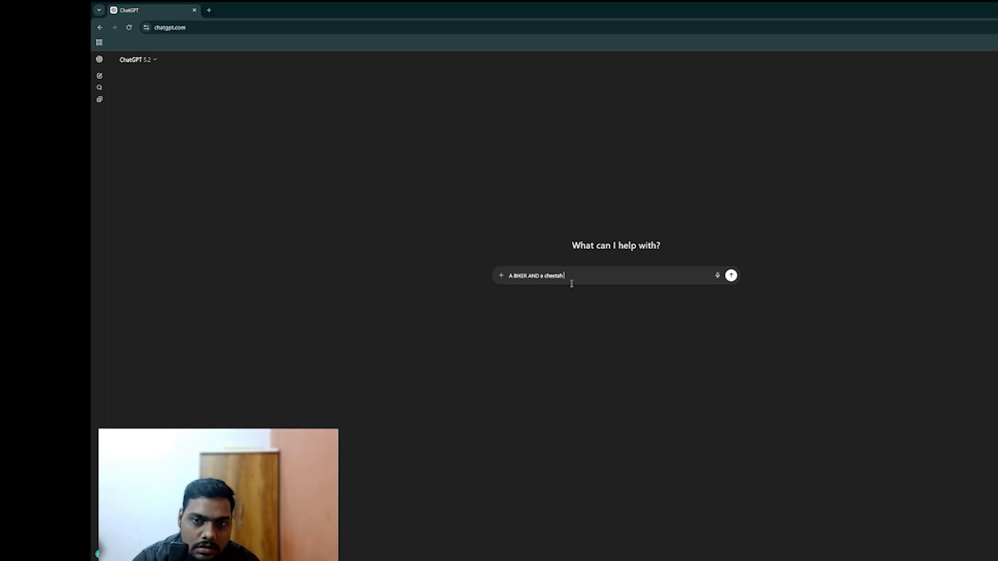
type(" is se")
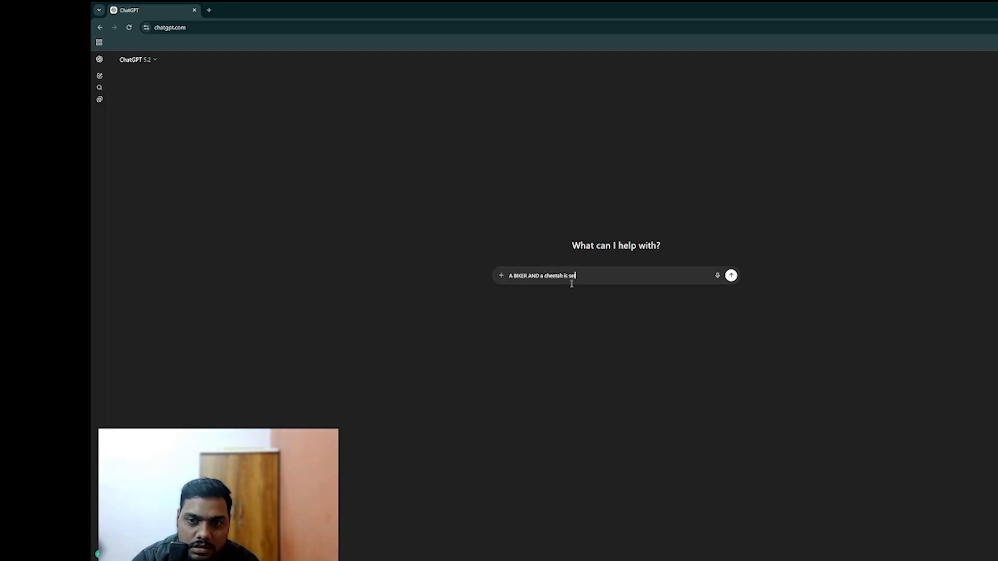
type("t to")
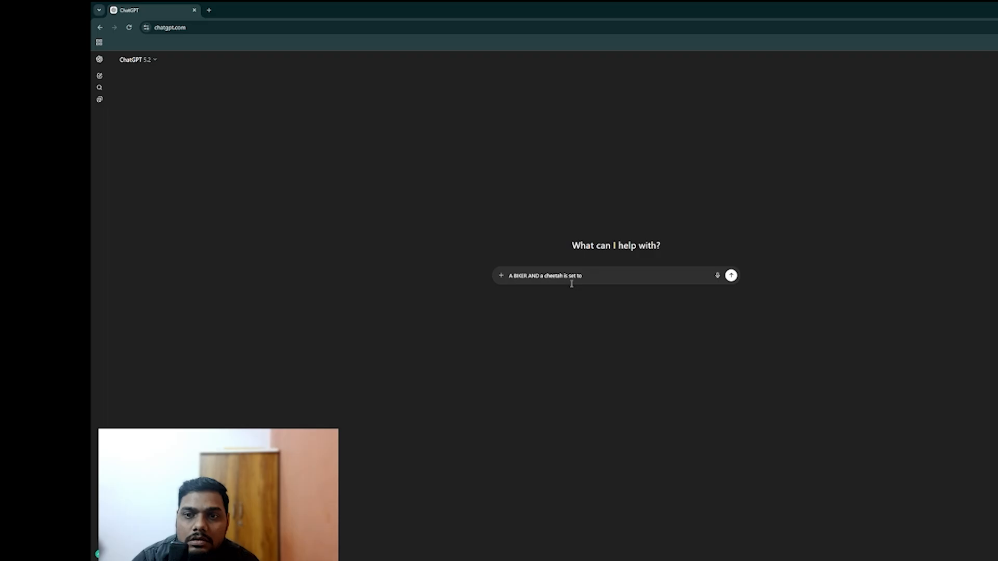
type(" start the ra")
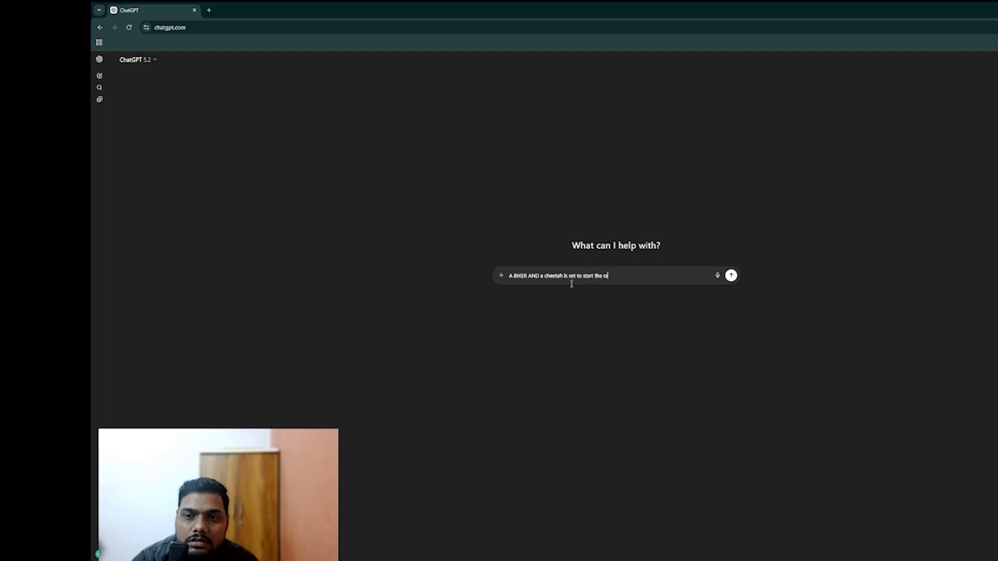
type("cesd")
key("BackSpace")
key("BackSpace")
key("BackSpace")
type("e")
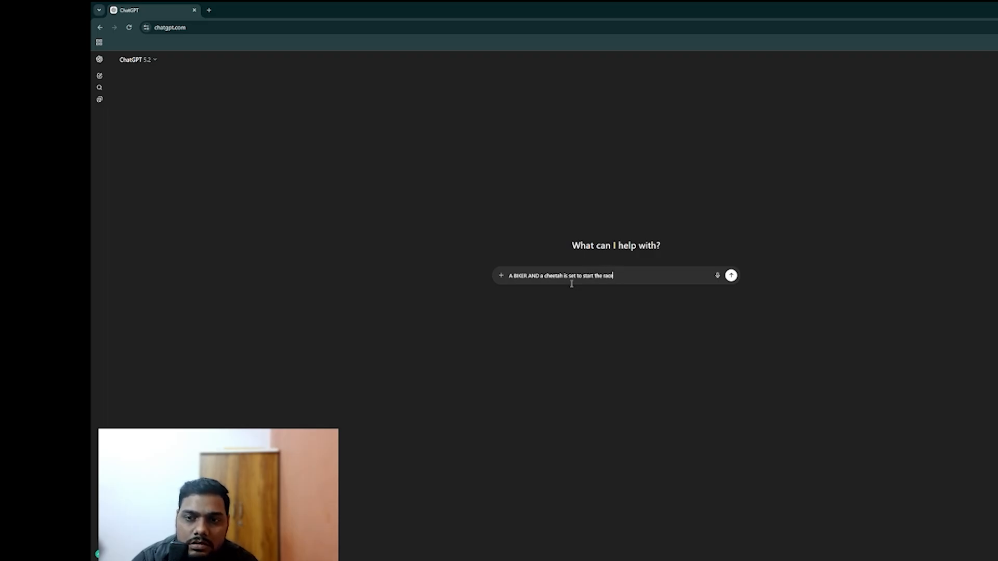
- Continue the prompt with ". generate a picture of realistic cheetah and the biker on a racing track"
type(". genet")
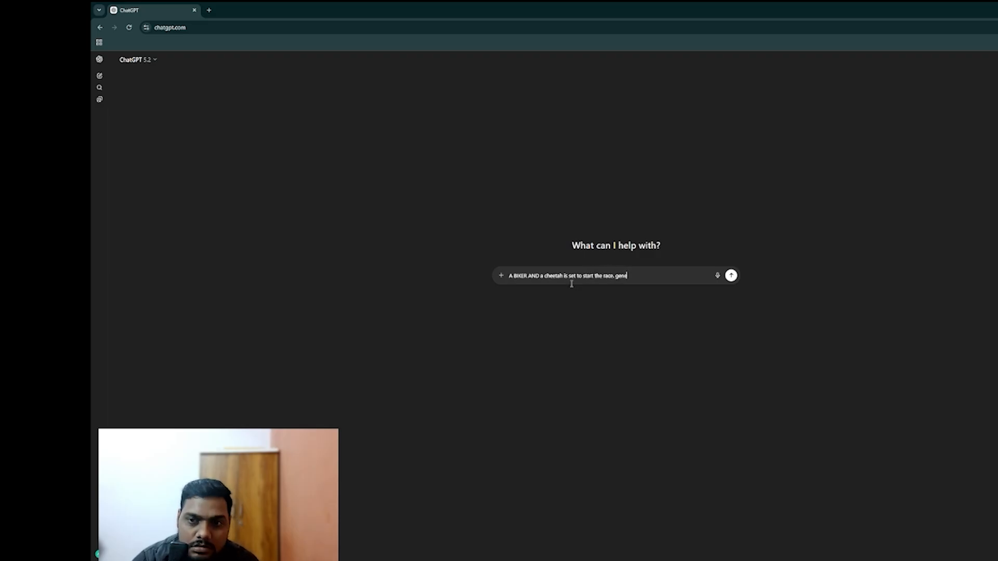
type("a")
key("BackSpace")
type("tate")
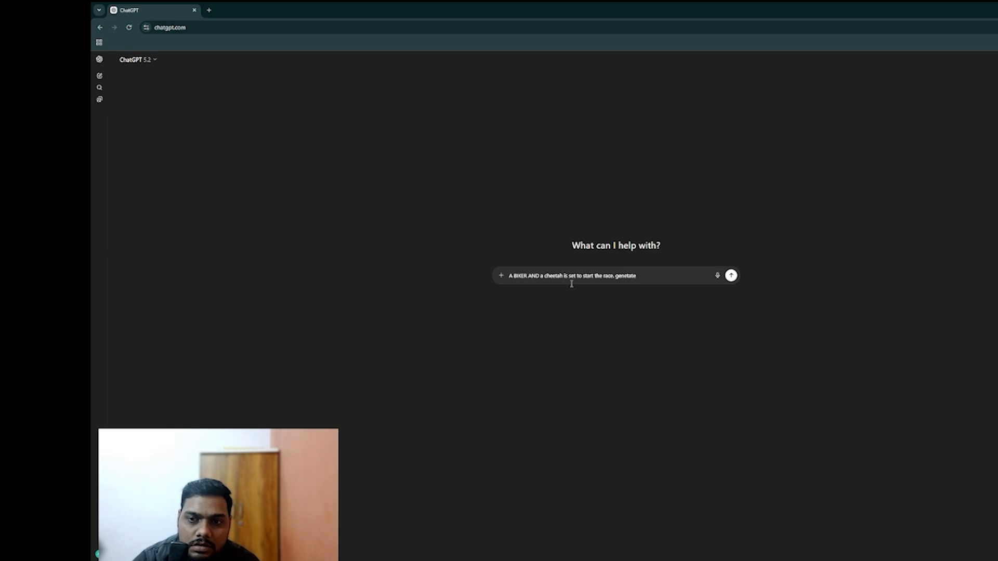
key("BackSpace")
key("BackSpace")
key("BackSpace")
key("BackSpace")
type("rate")
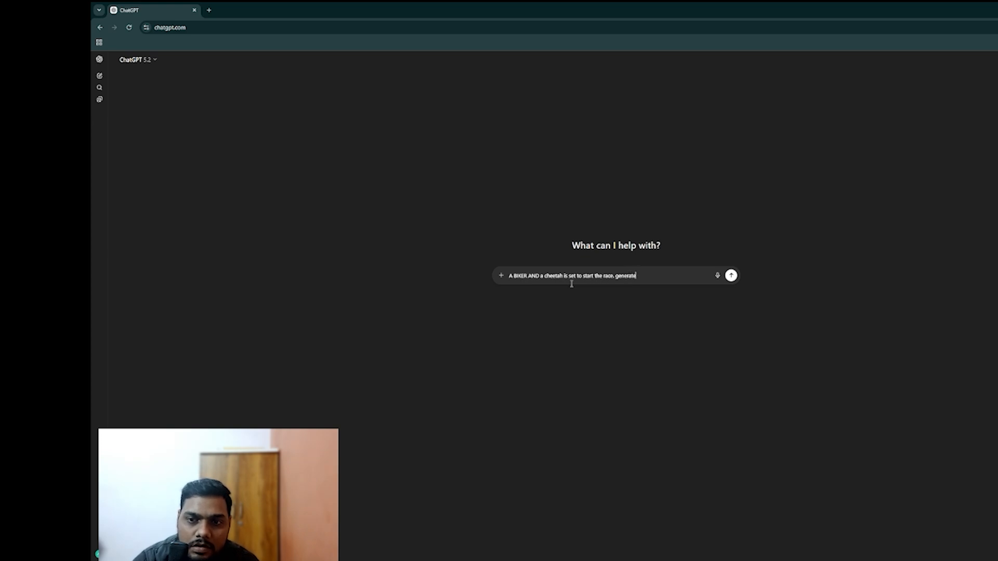
type(" a pic")
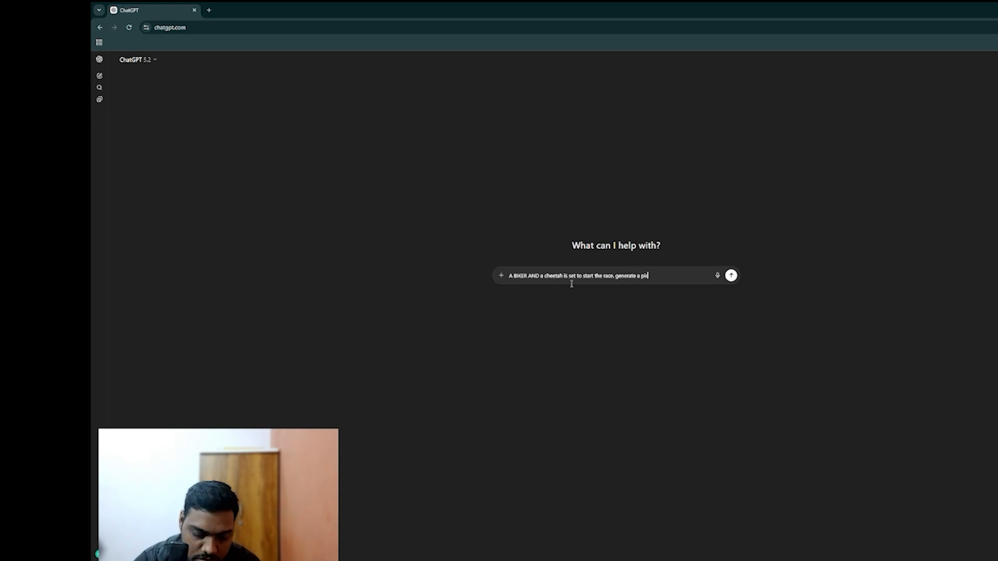
type("ture of")
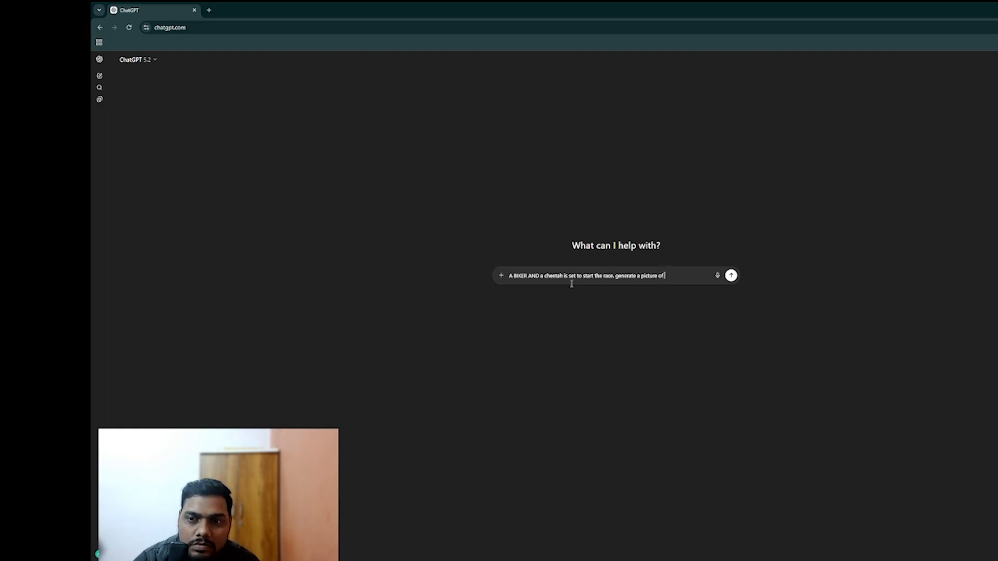
type(" realistic ch")
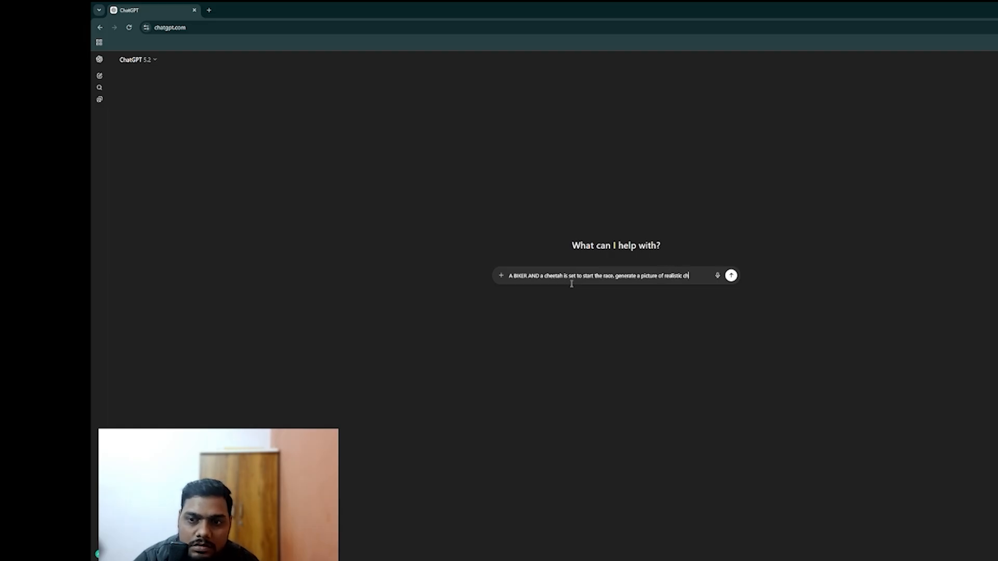
type("eetah")
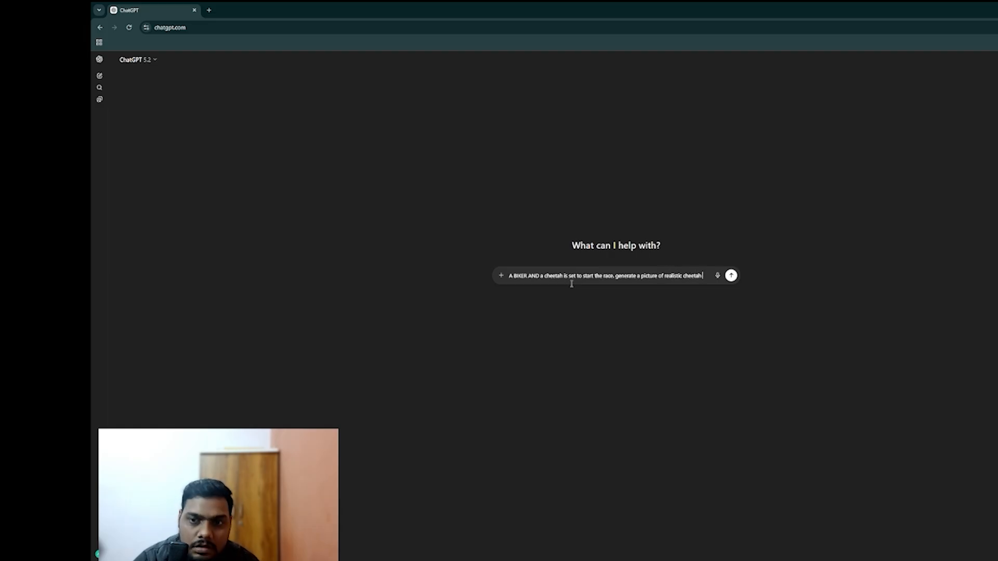
type(" and the b")
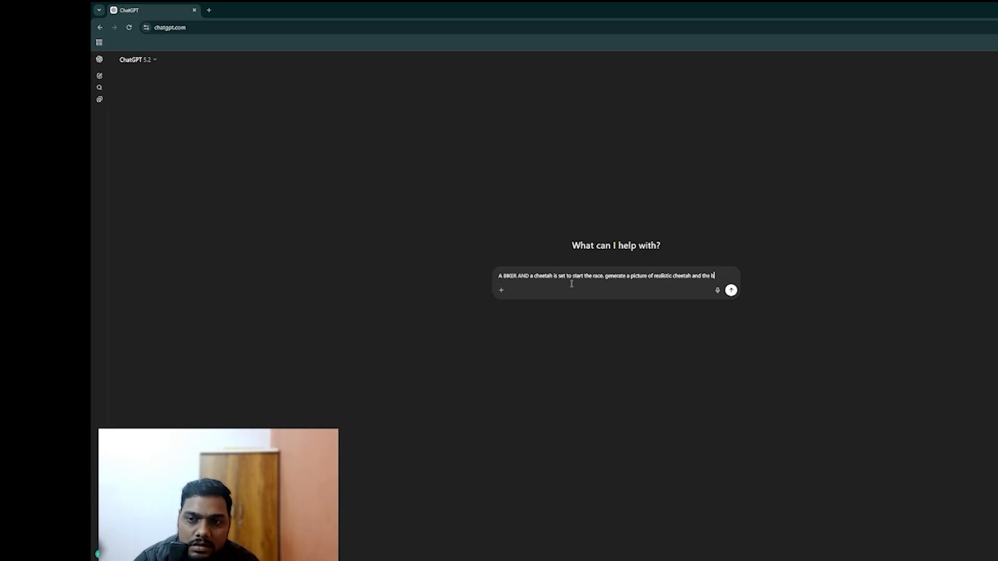
type("iker on a")
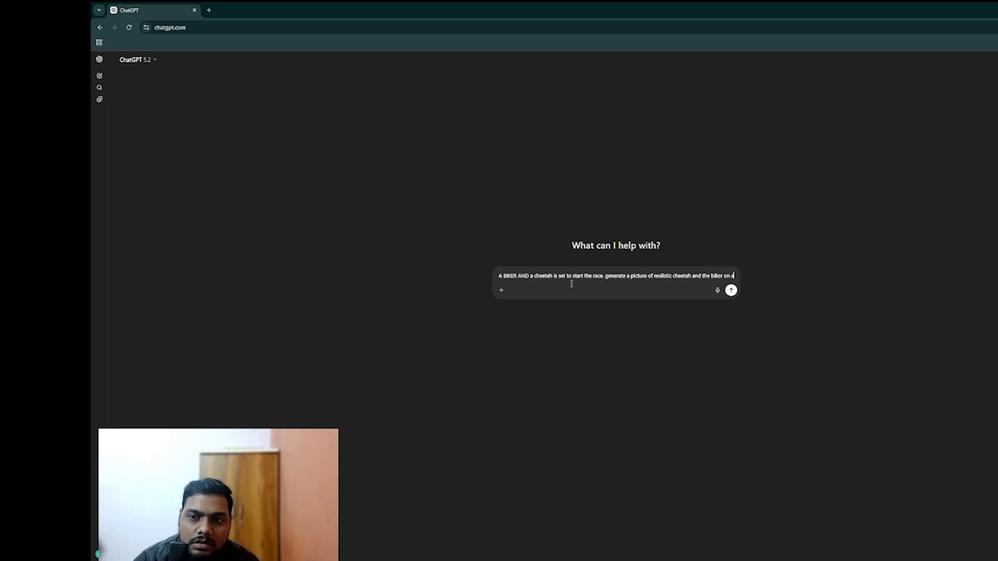
type(" racing trac")
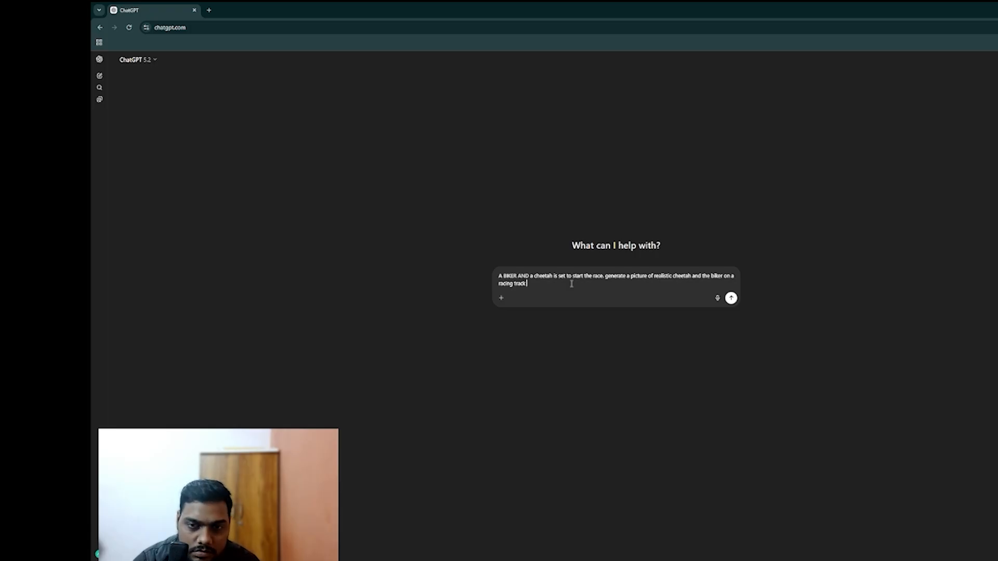
- Complete the prompt with "this will be for text to video purpose so generate according to that" and submit it
type("k this w")
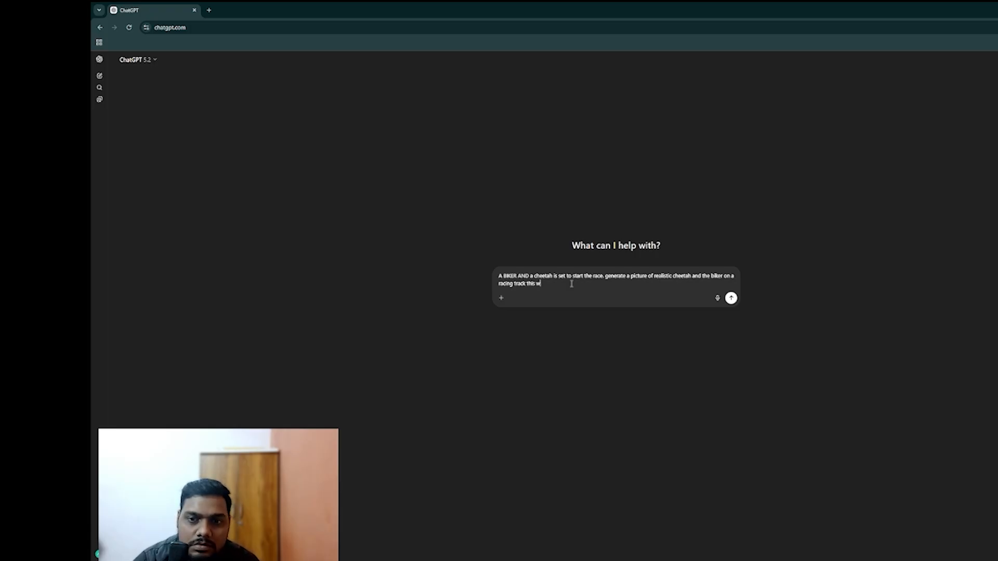
type("ill be for")
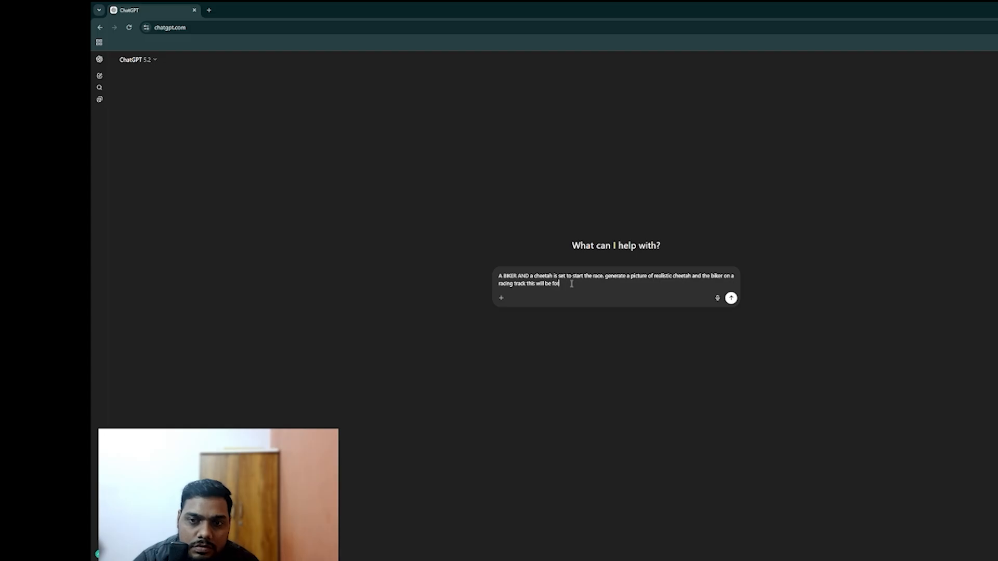
type(" text to vi")
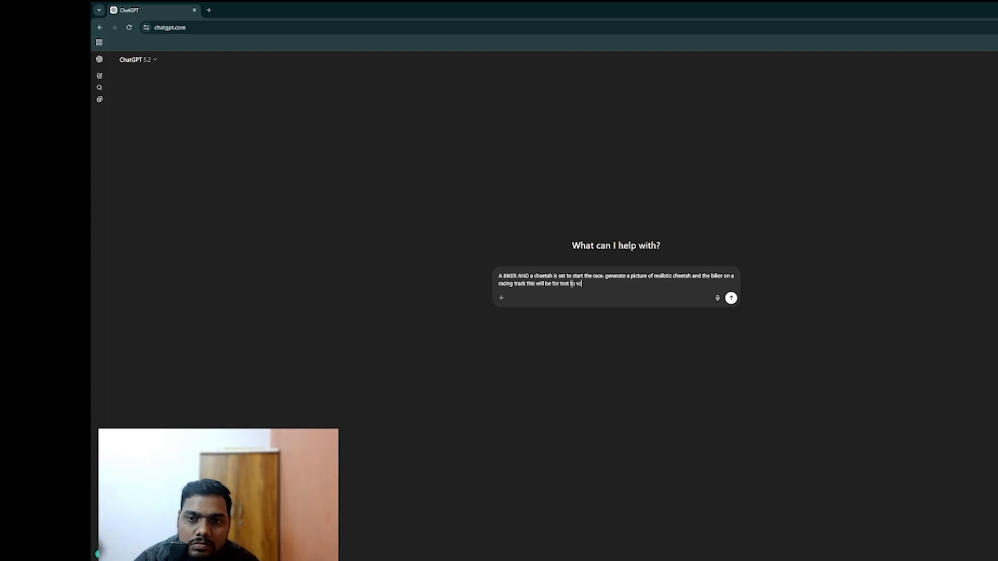
type("deo v")
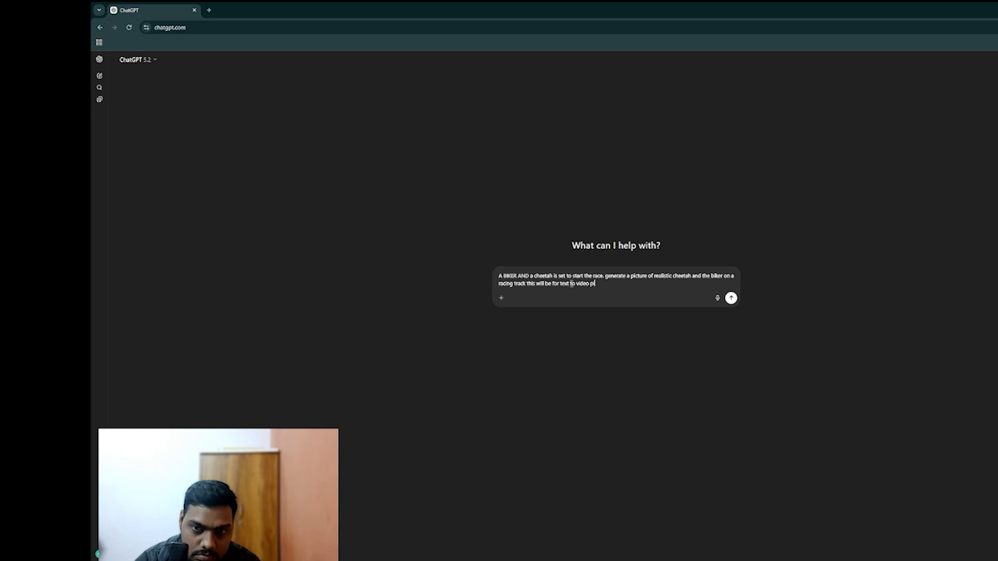
type("pur")
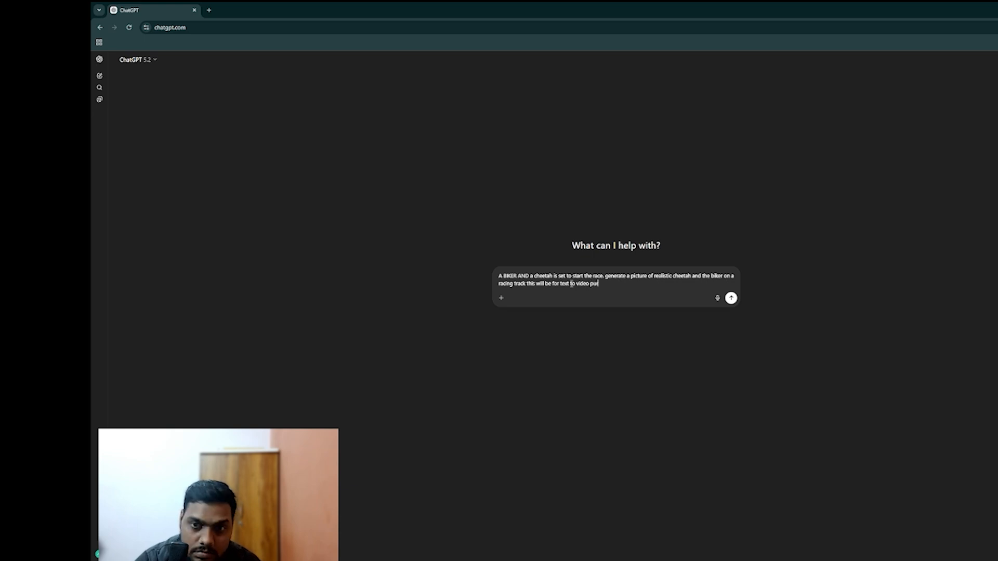
type("p")
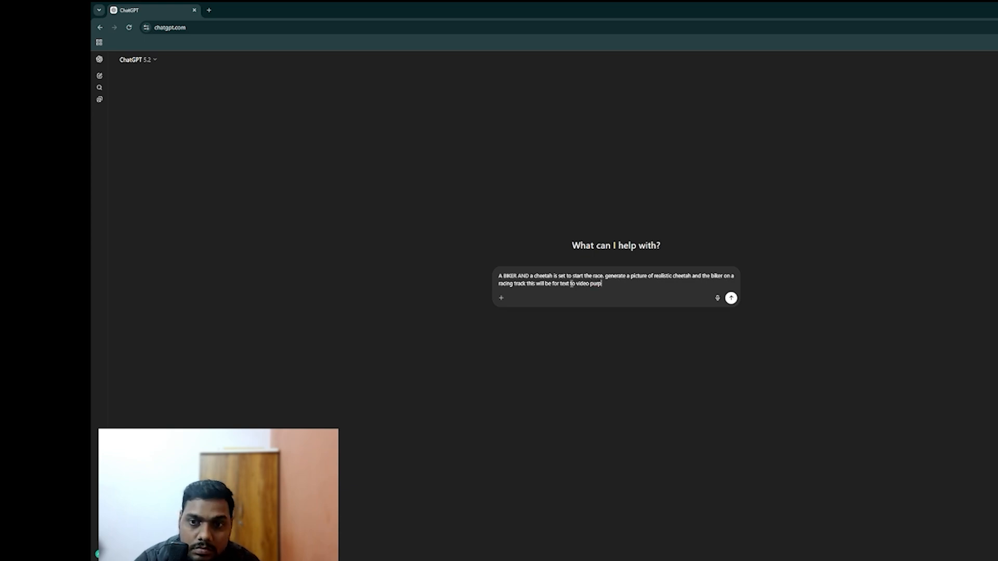
type("ose so ge")
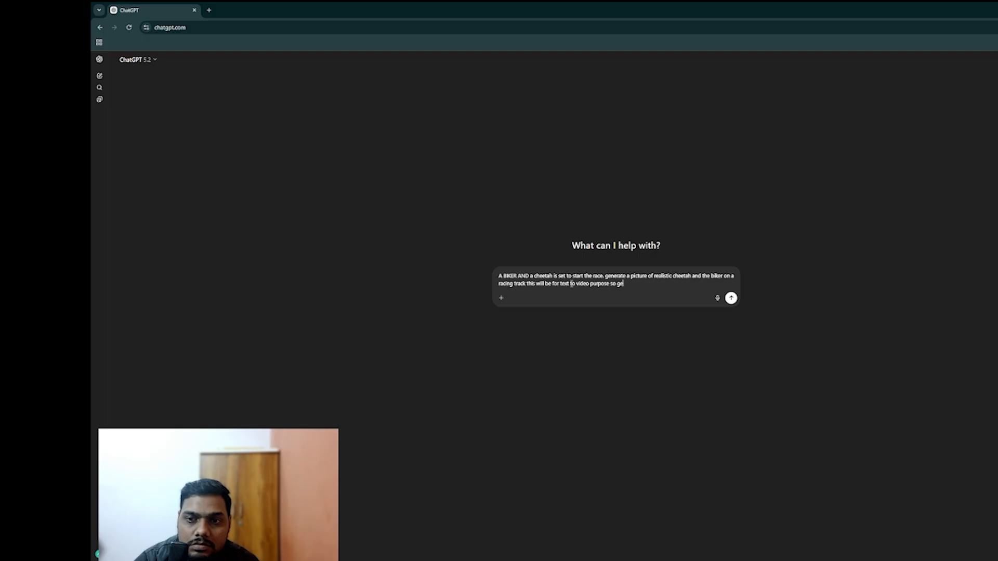
type("nerate acc")
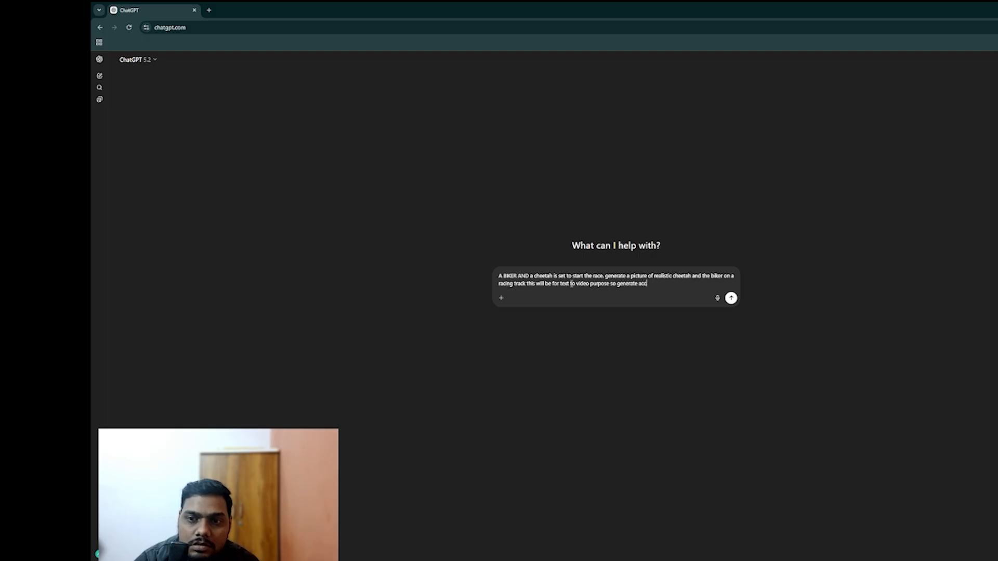
type("prt")
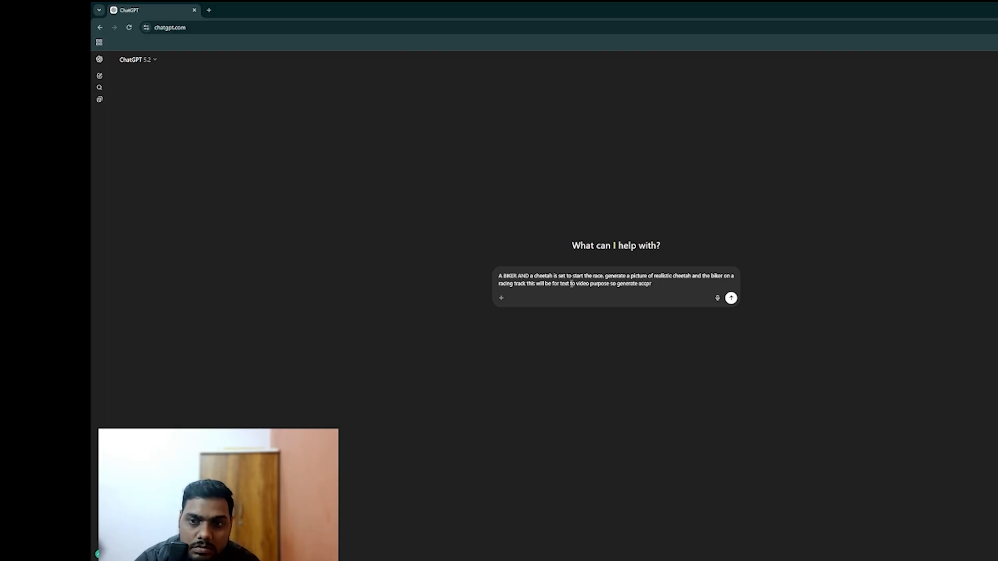
key("BackSpace")
type("ordi")
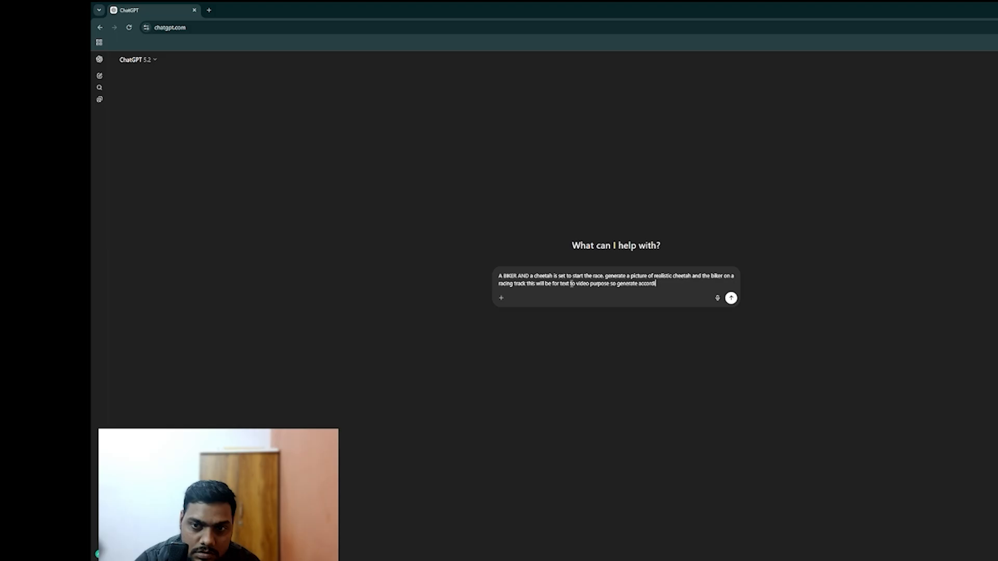
type("ng to that")
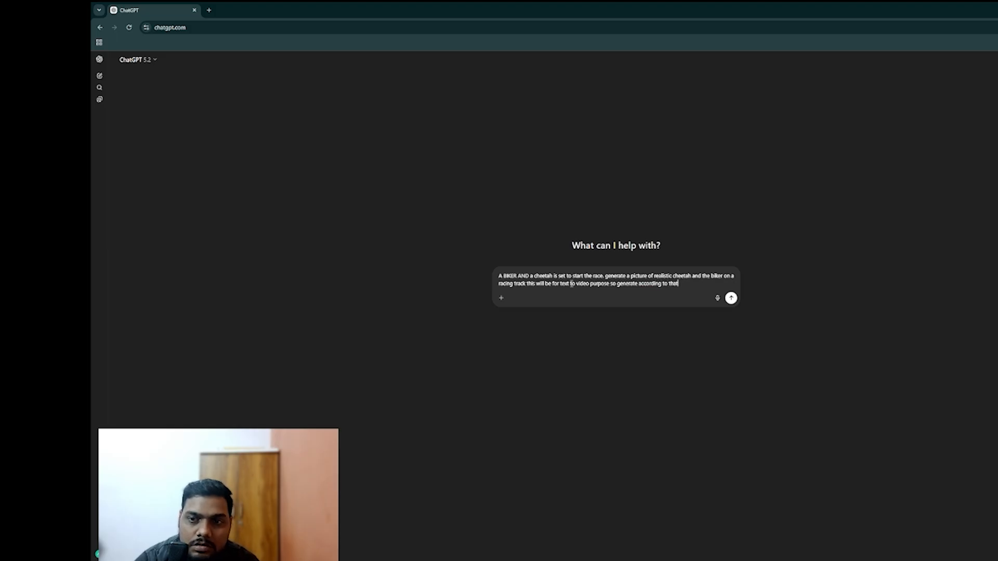
key("Return")
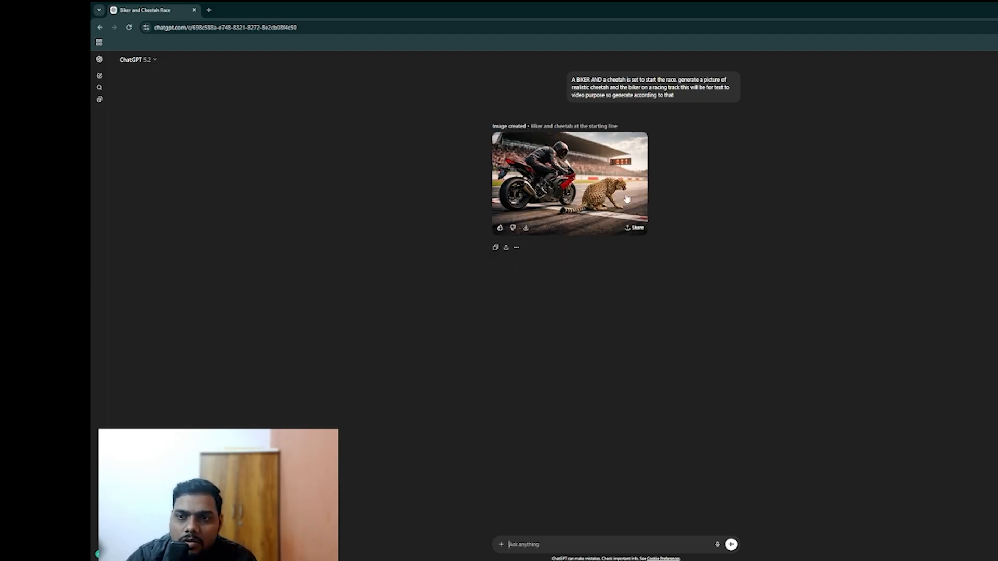
- Examine the generated biker and cheetah image at full size and return to the conversation
left_click(624, 211)
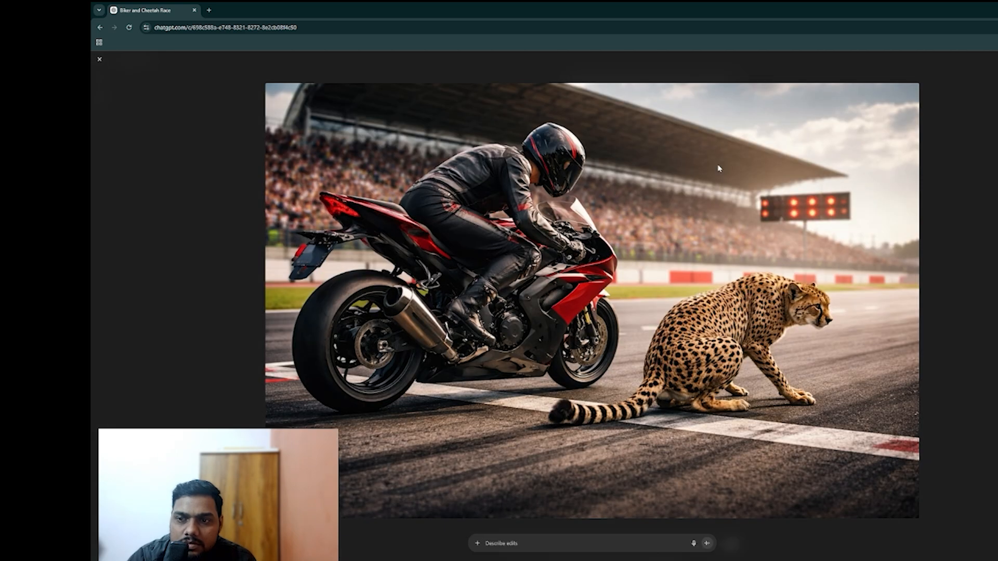
left_click(99, 59)
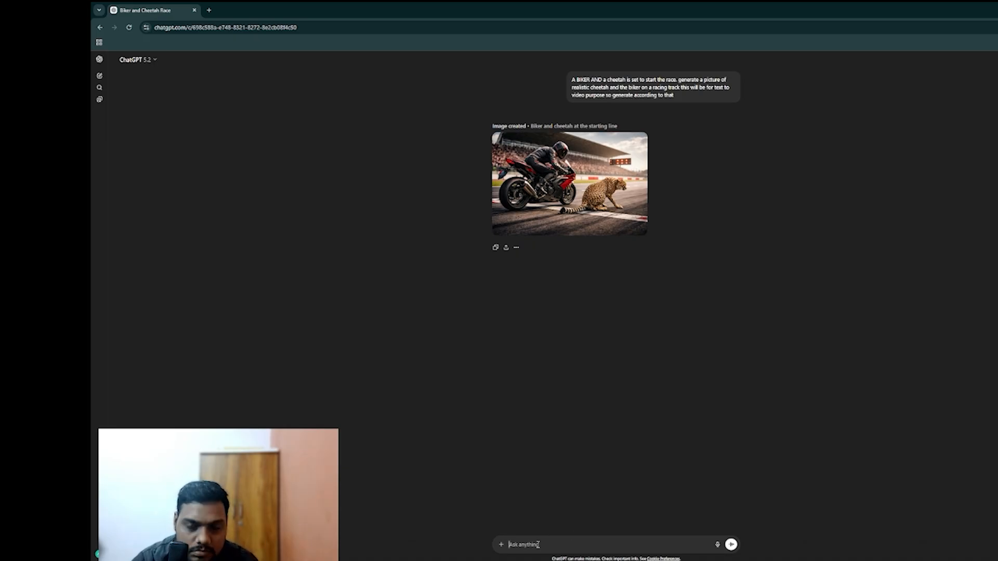
- Request a follow-up image by submitting the prompt "share the next frame of that"
type("share the")
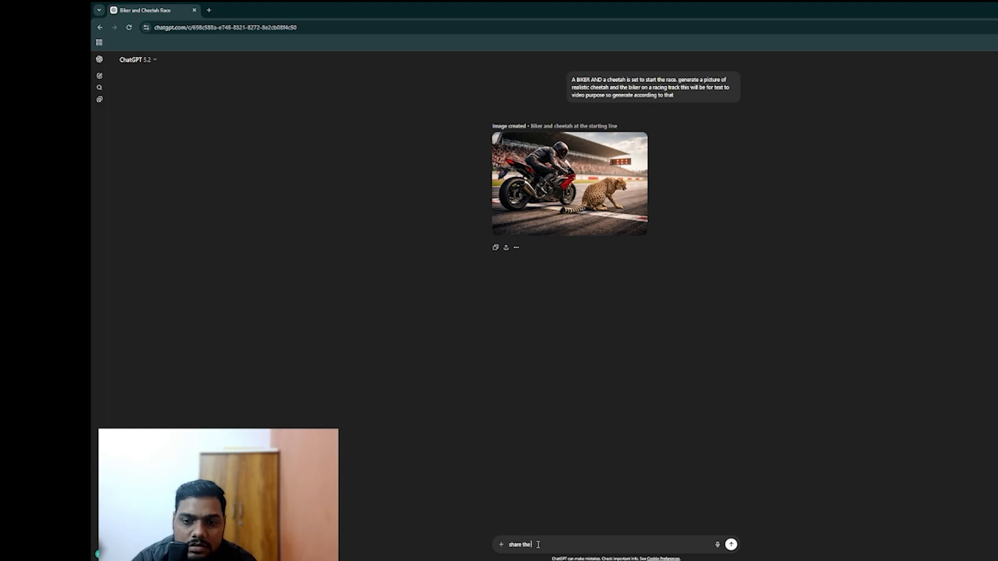
type(" next fra")
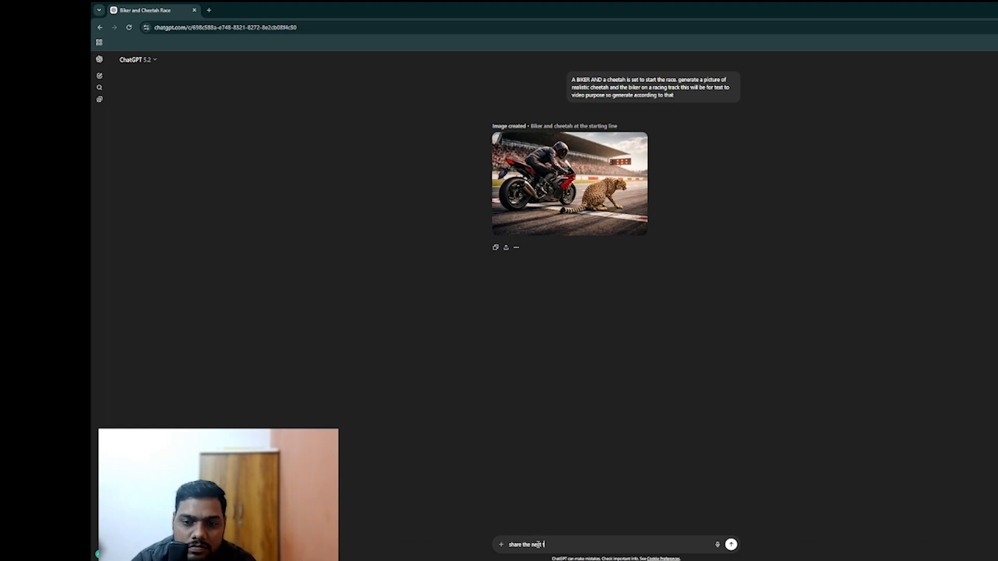
type("me od")
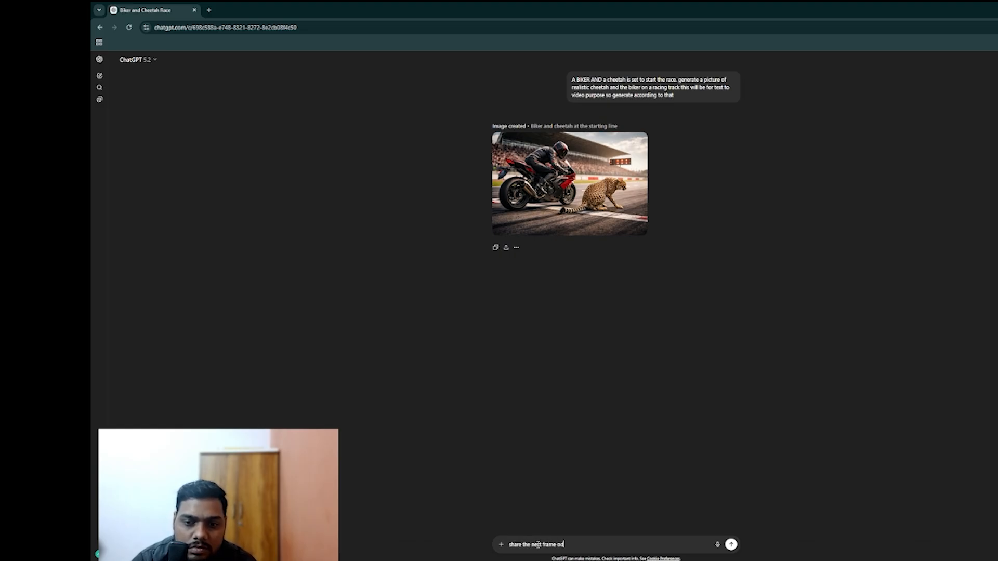
key("BackSpace")
type("f t")
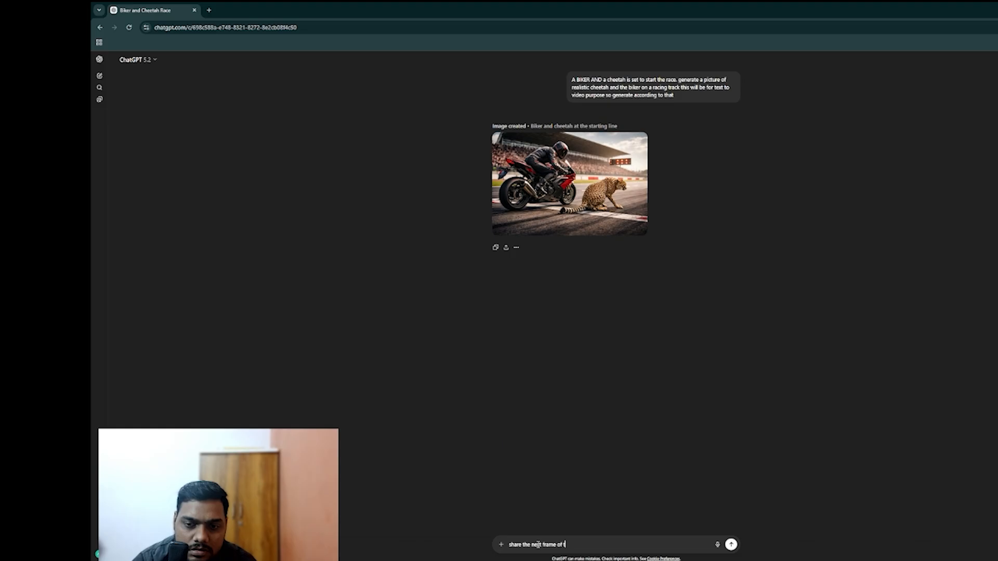
type("hathat")
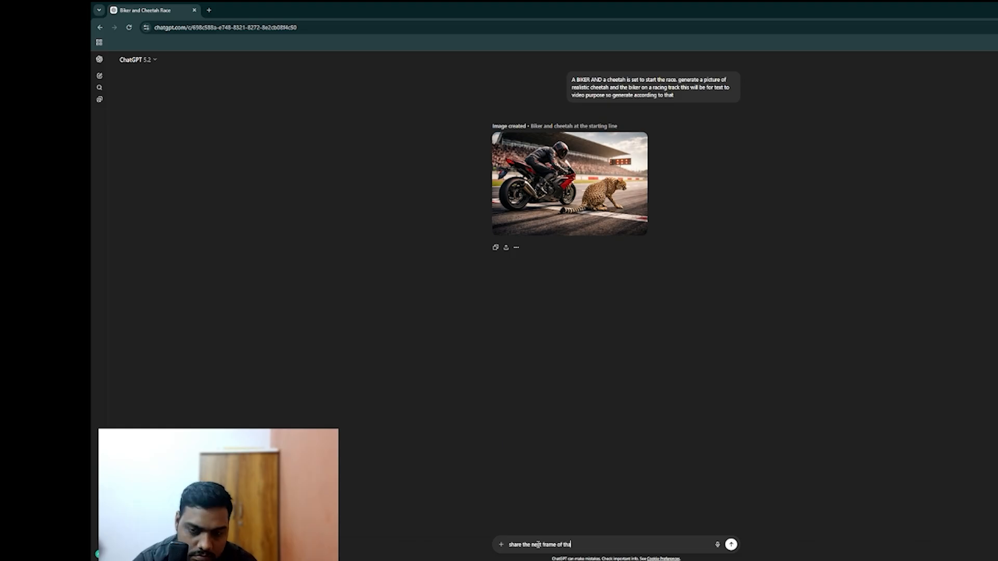
key("Return")
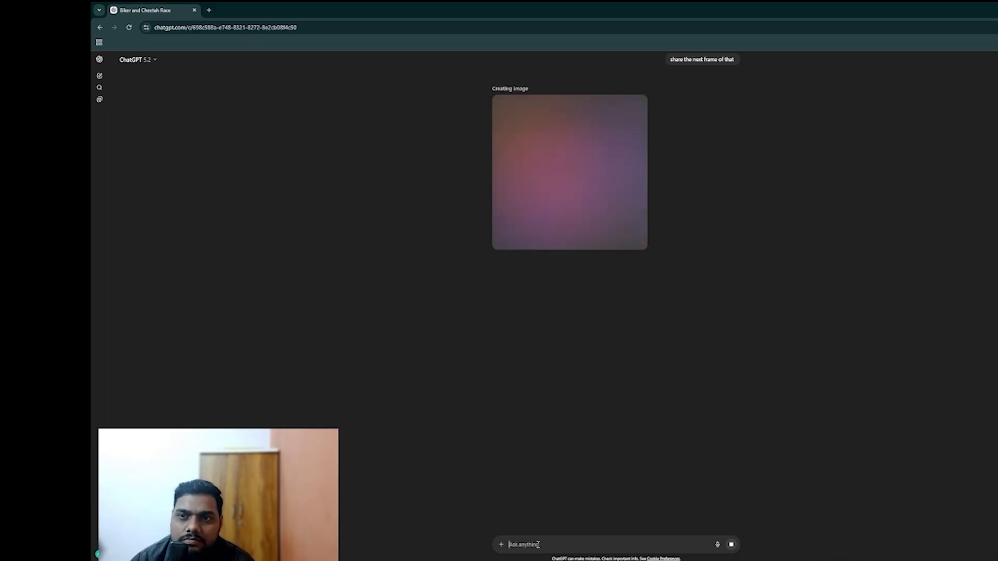
- Request another frame by submitting the prompt "okay now share the next fram after 5 seconds"
type("okay n")
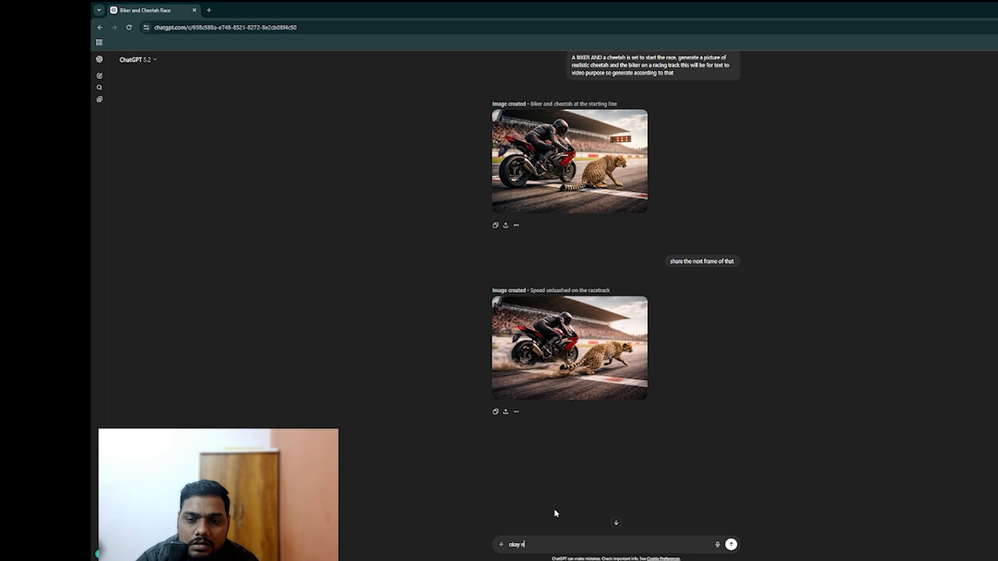
type("ow share the")
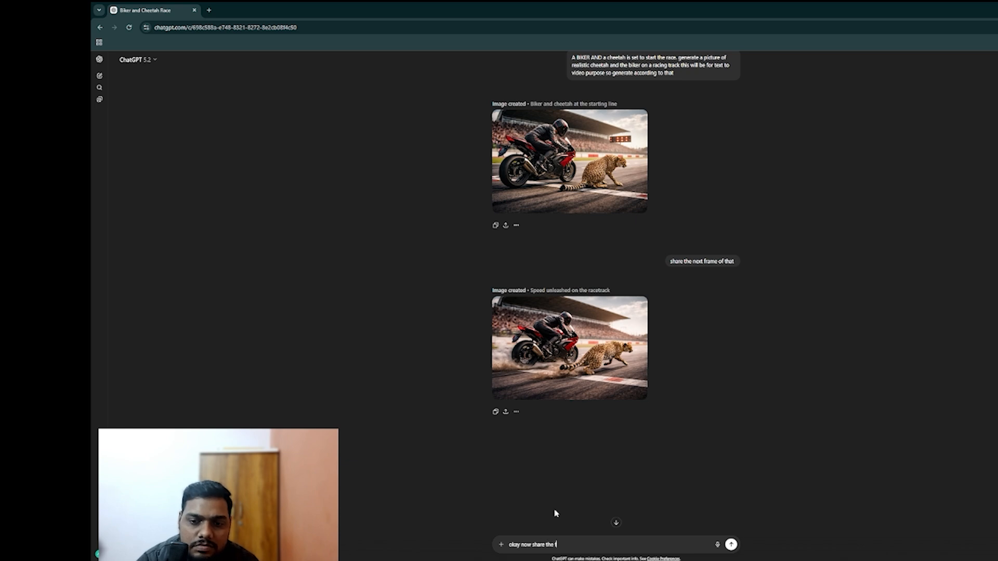
type(" next fram")
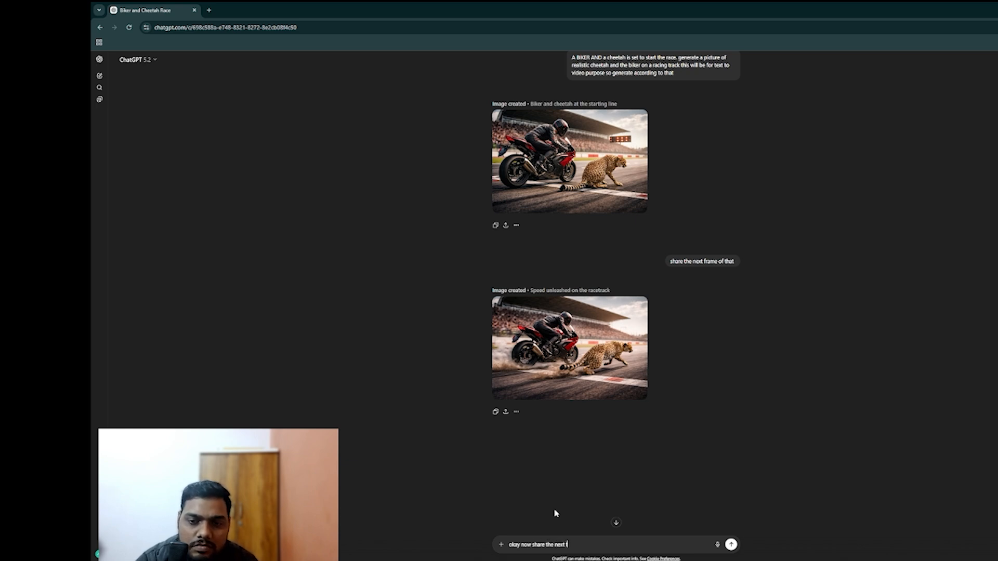
type(" after")
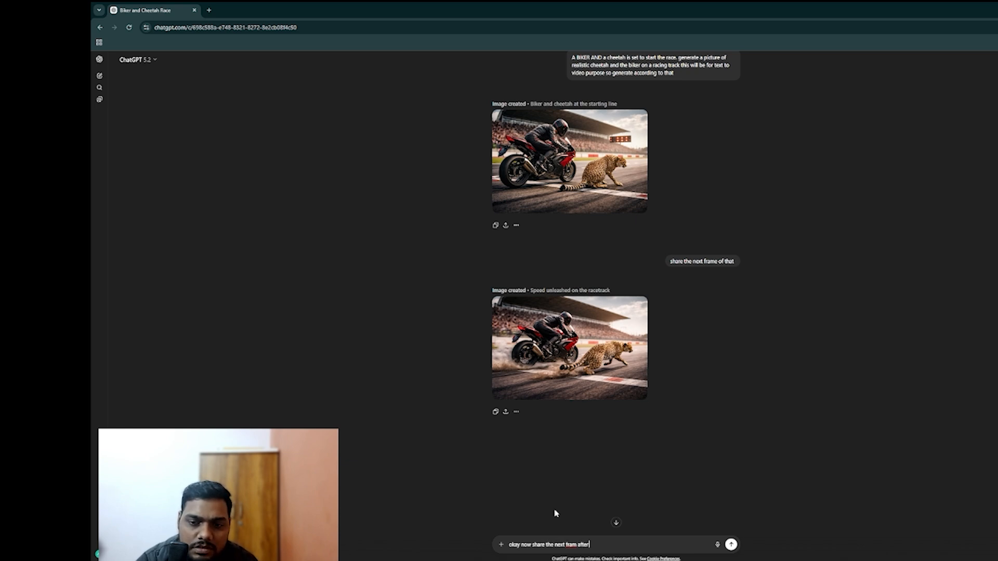
type(" 5 s")
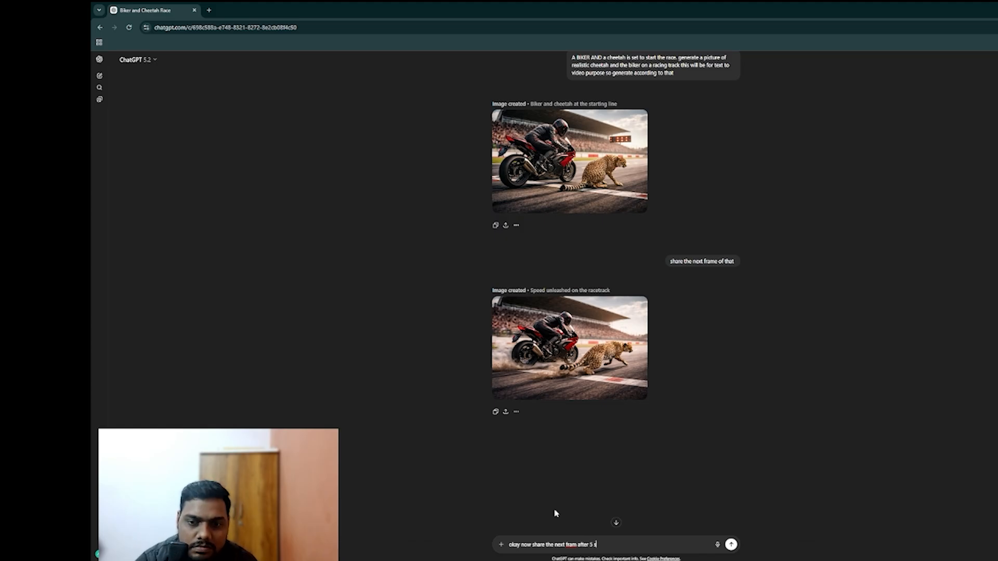
key("BackSpace")
key("BackSpace")
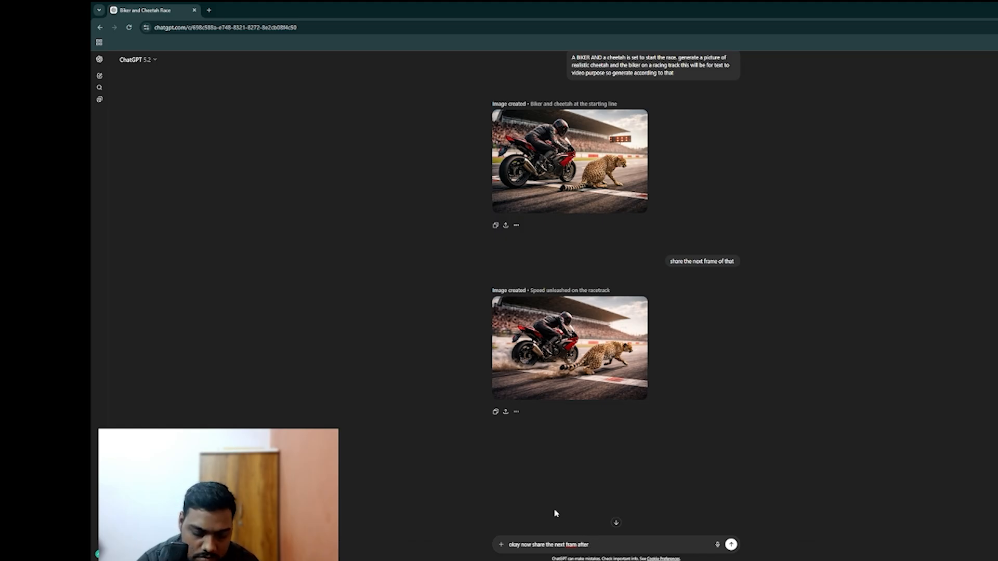
type("5 deco")
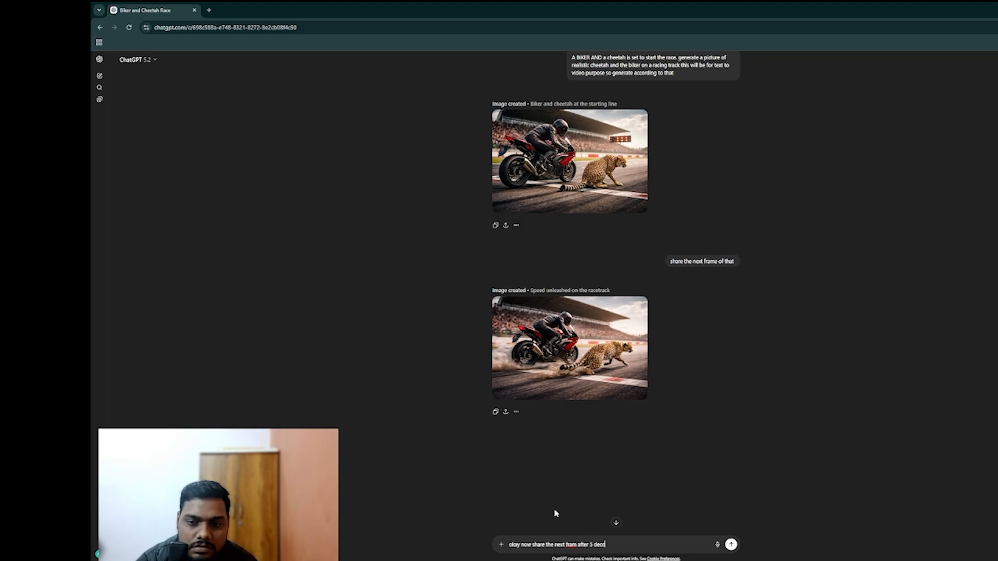
key("BackSpace")
key("BackSpace")
type("sec")
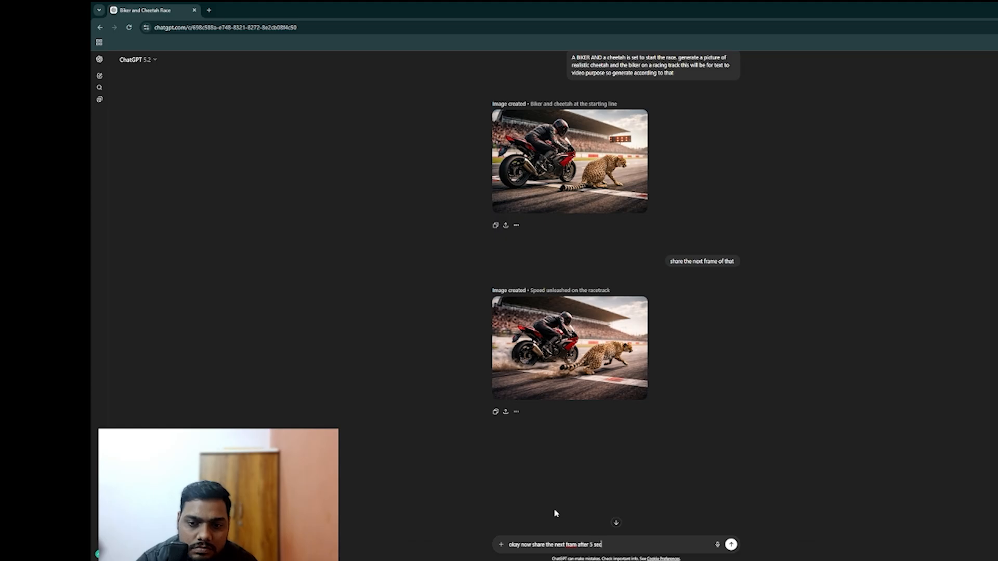
type("onds")
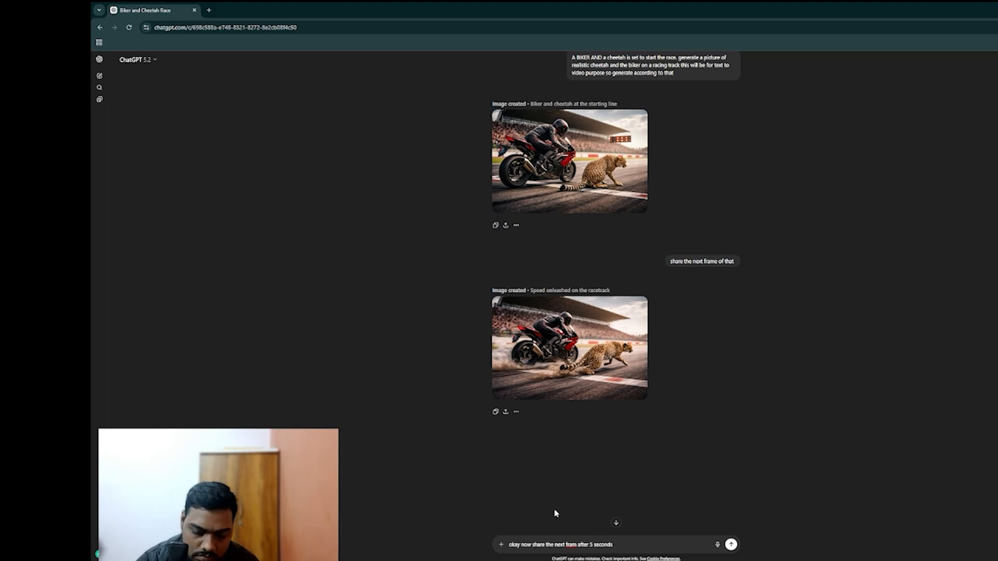
key("Return")
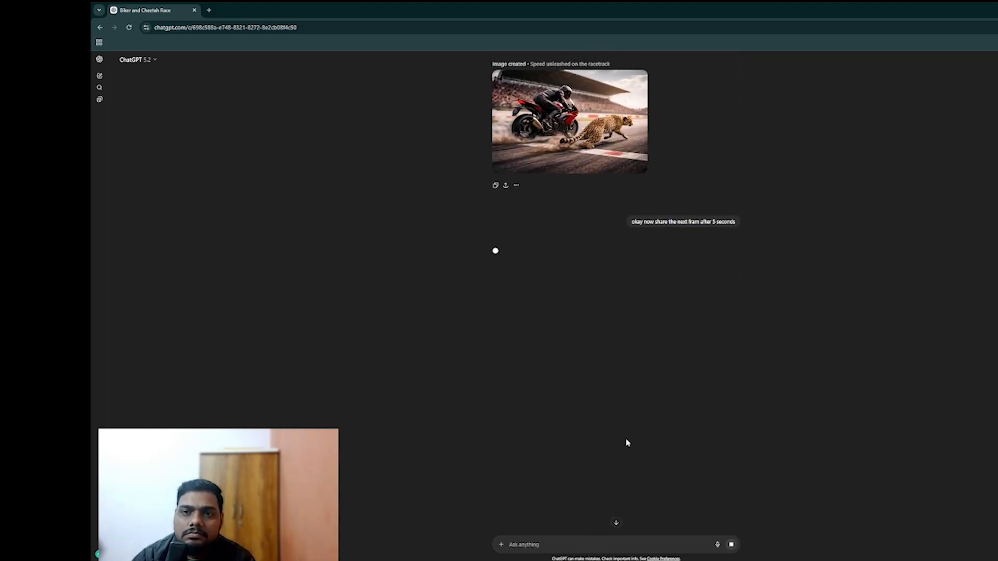
- Examine the newest biker and cheetah frame at full size and return to the conversation
scroll(626, 442, "up", 3)
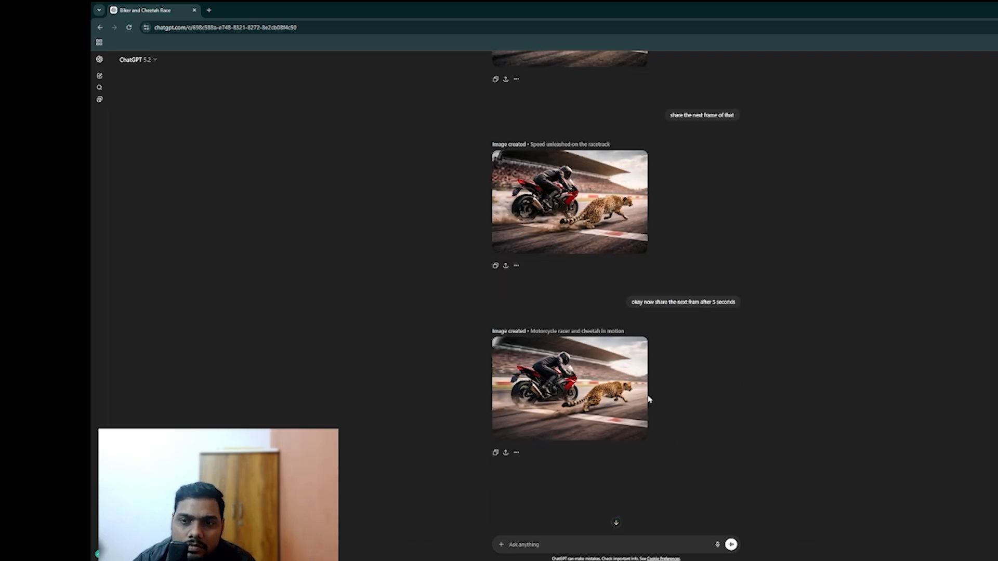
left_click(606, 399)
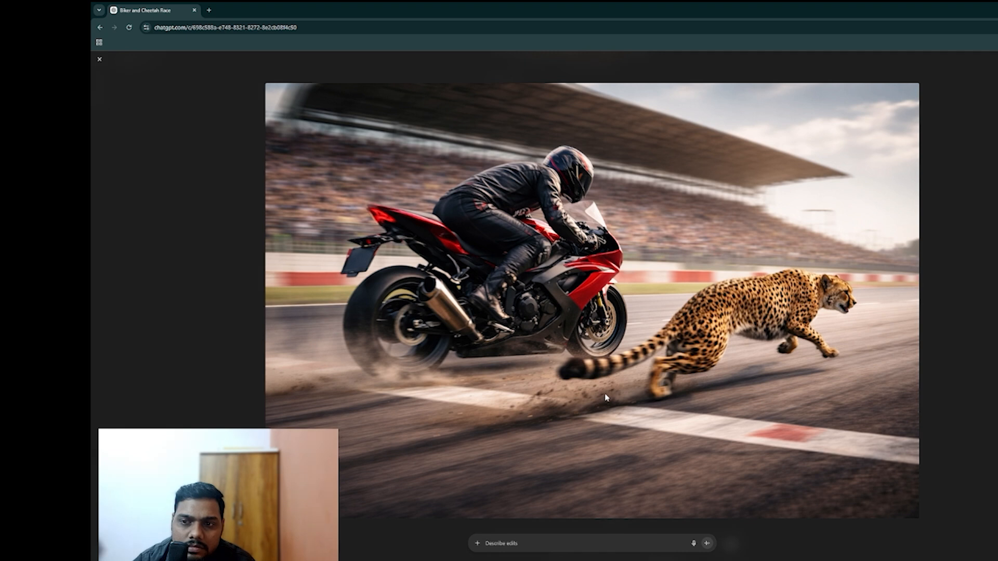
left_click(101, 62)
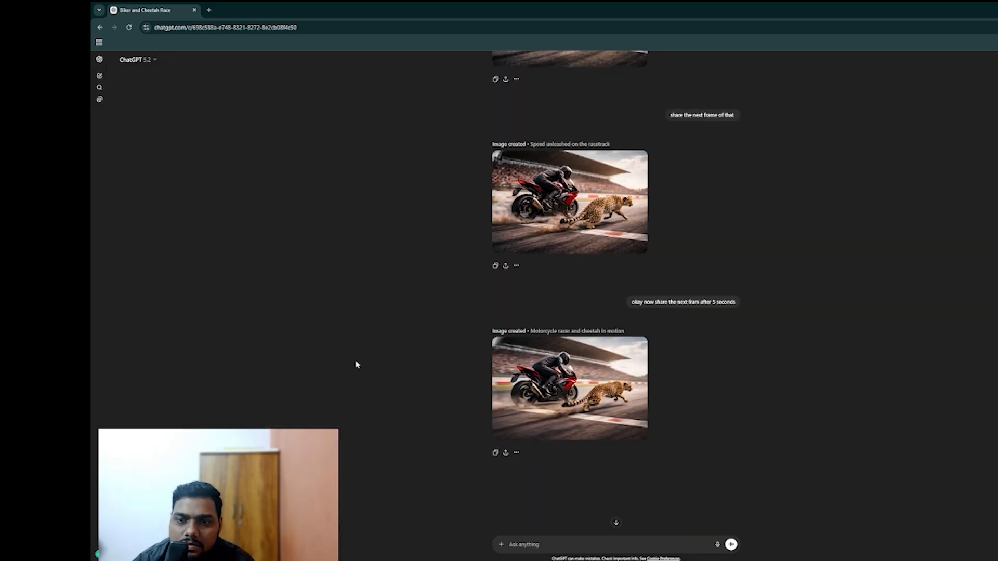
- Submit the prompt "give next frame where the biker and cheetah is runing min the middle of the road"
left_click(569, 544)
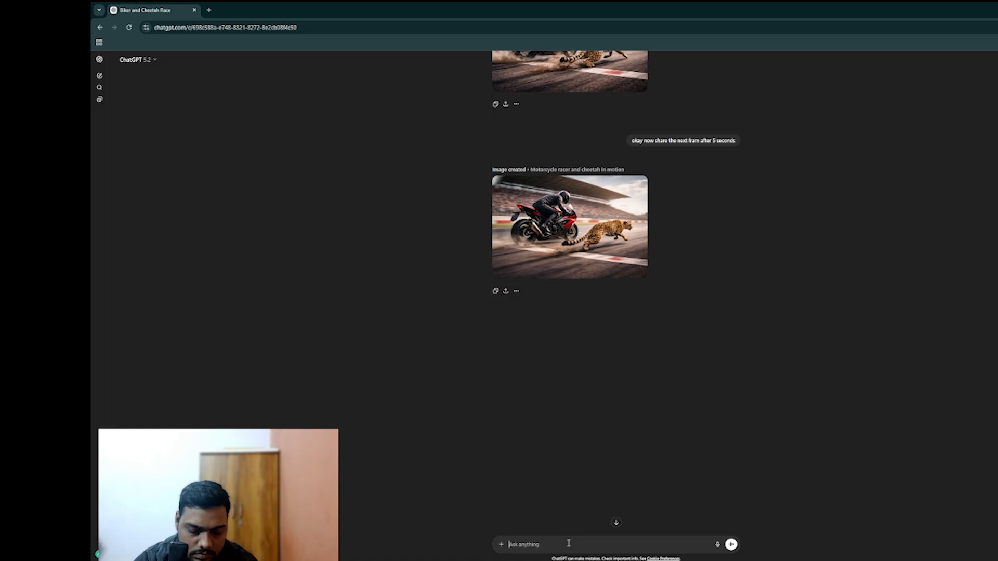
type("give nex")
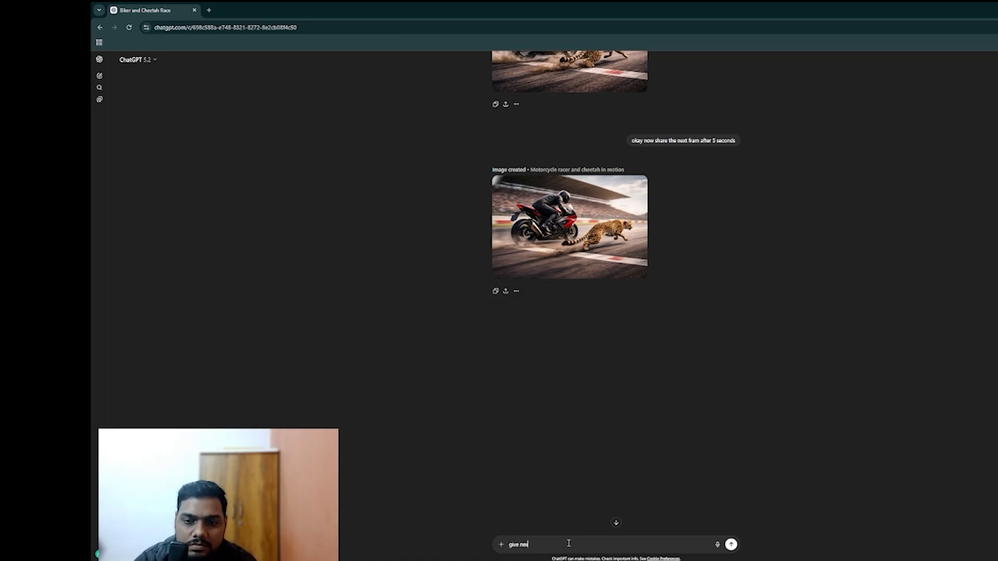
type("t fra")
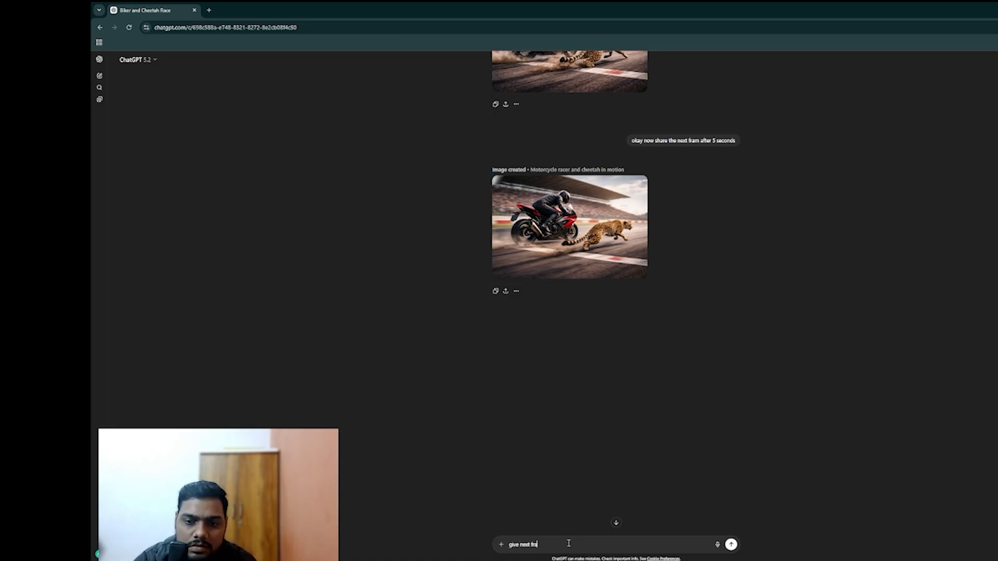
type("me where the")
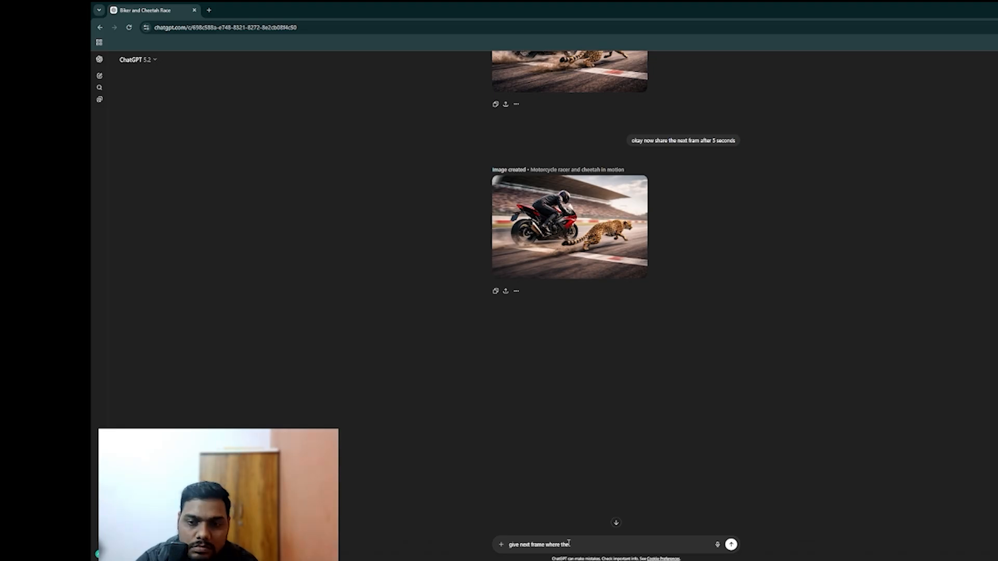
type(" bike")
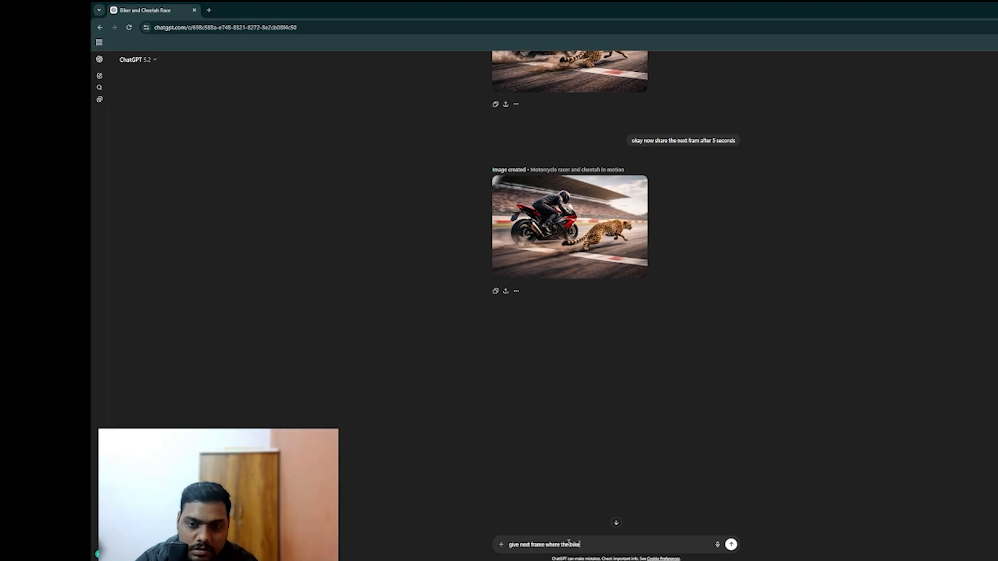
type("r and cheetah")
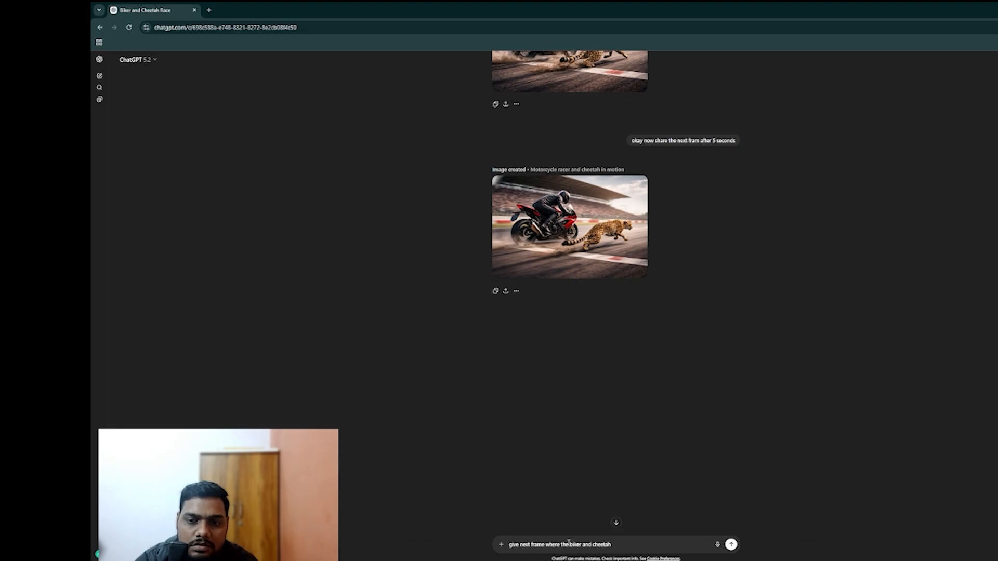
type(" is runing")
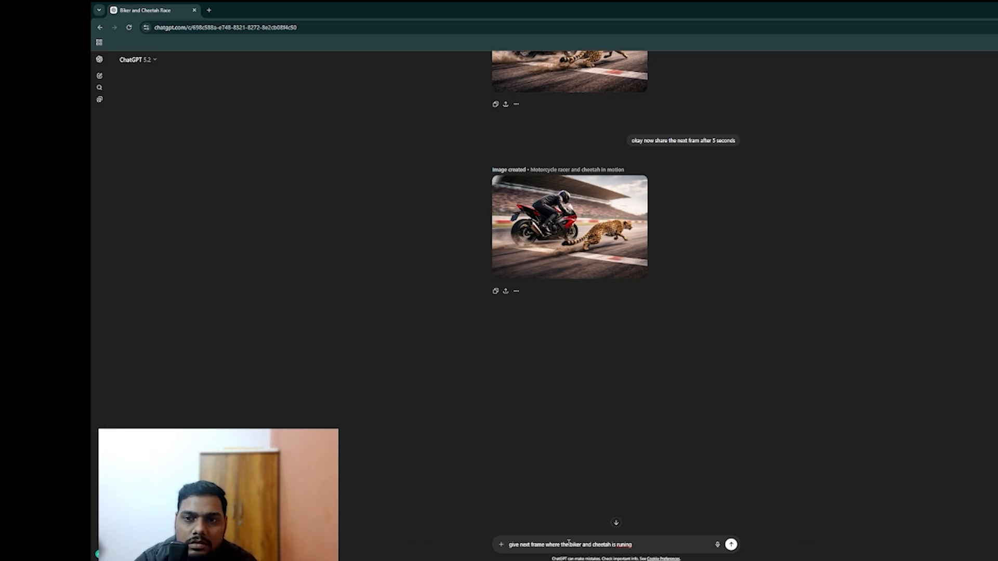
type(" m")
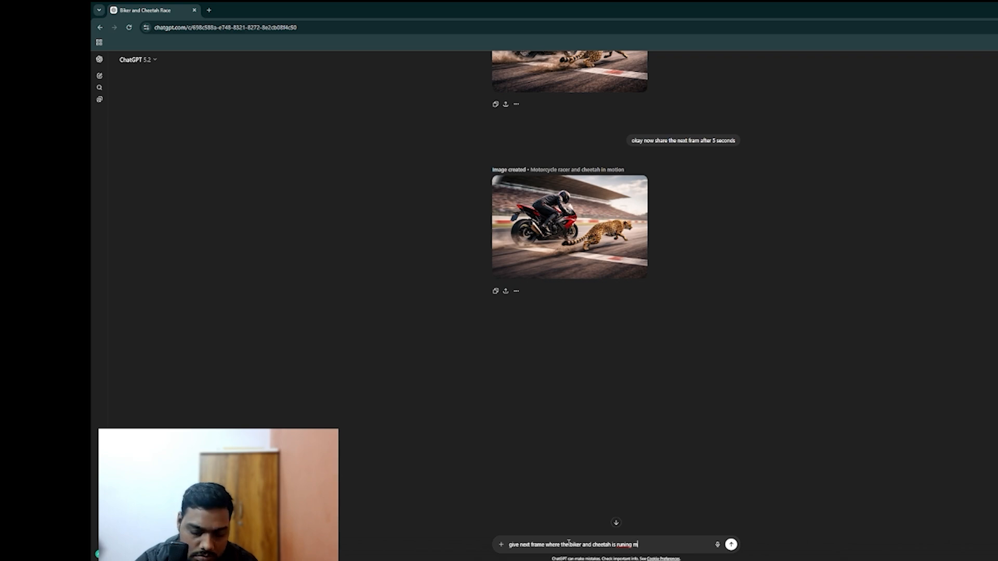
type("in the middl")
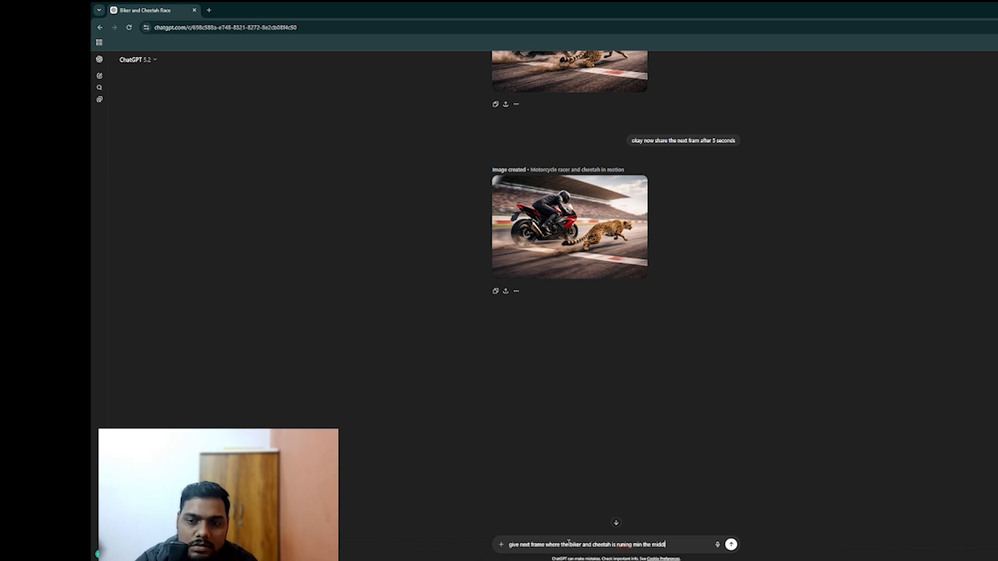
type("e of the")
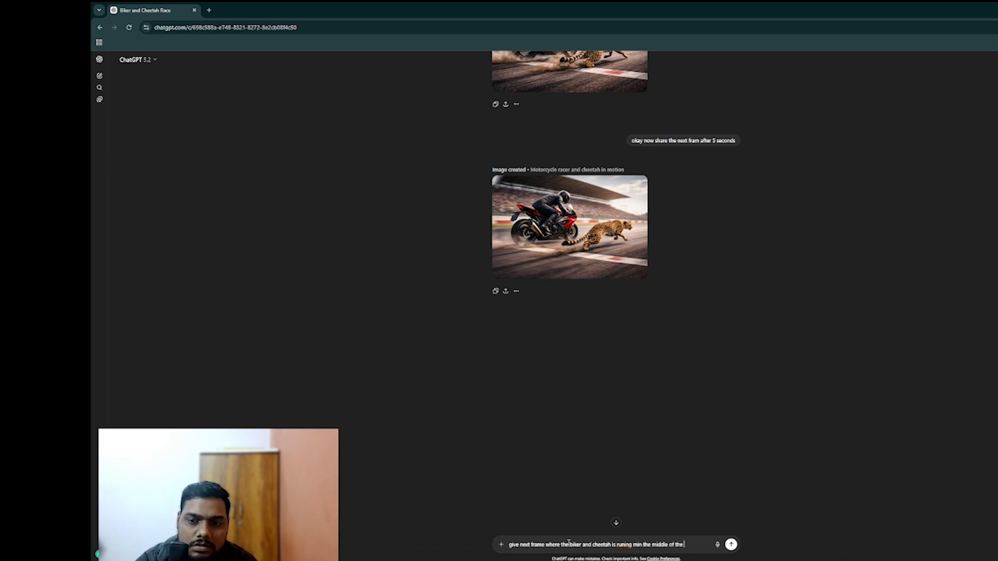
type(" rao")
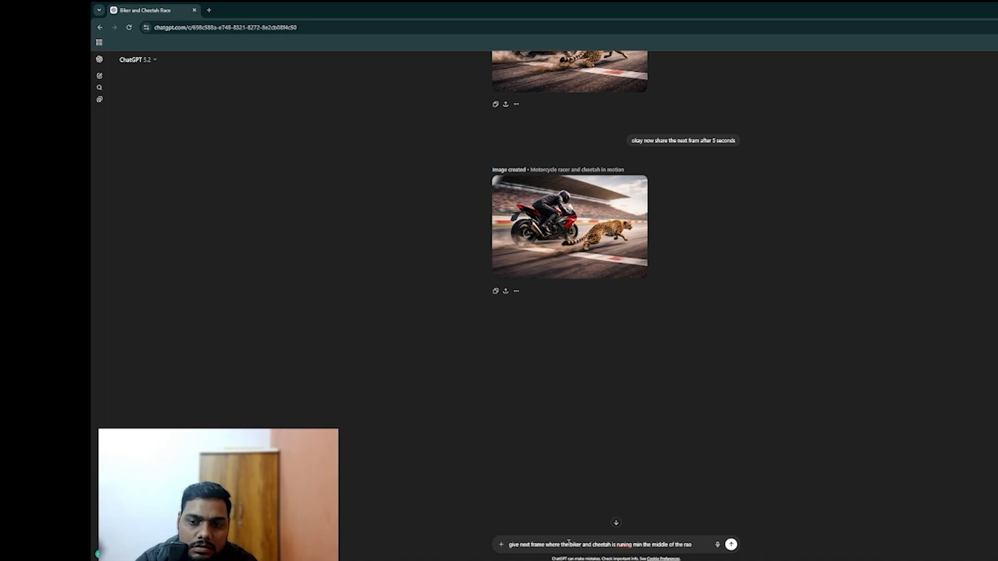
type("oad")
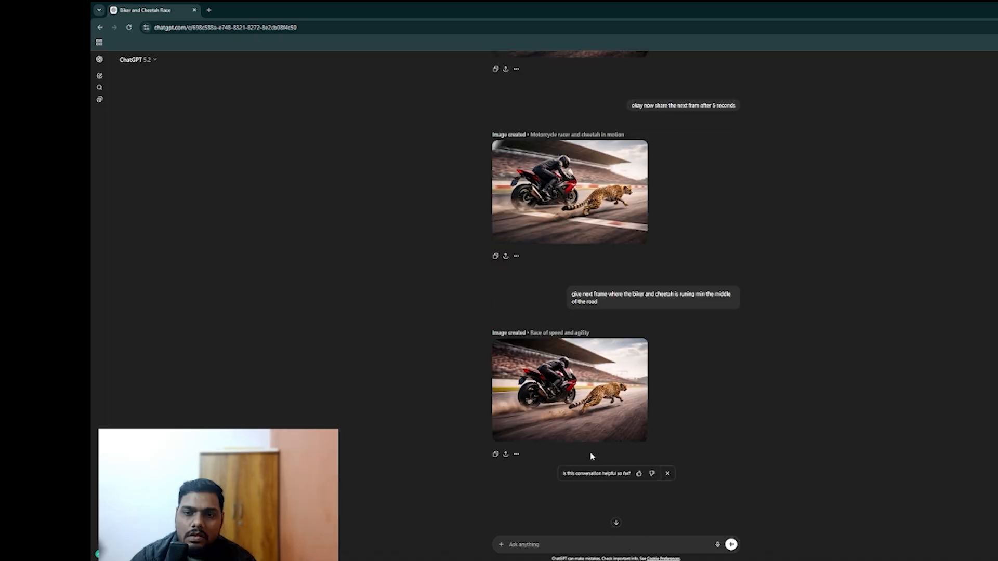
key("Return")
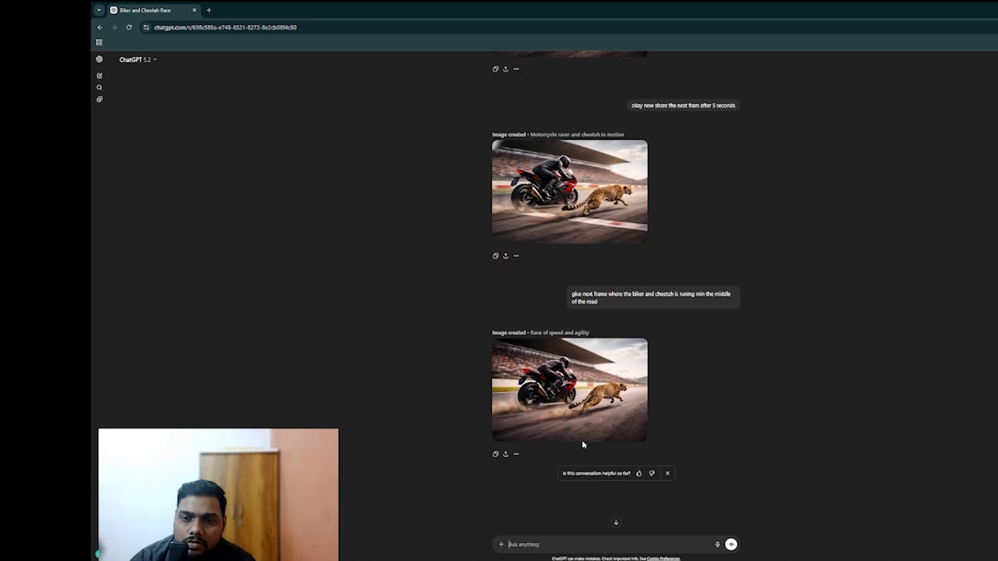
- Submit the prompt "okay now give the frame where both of them are cornering"
scroll(539, 430, "down", 2)
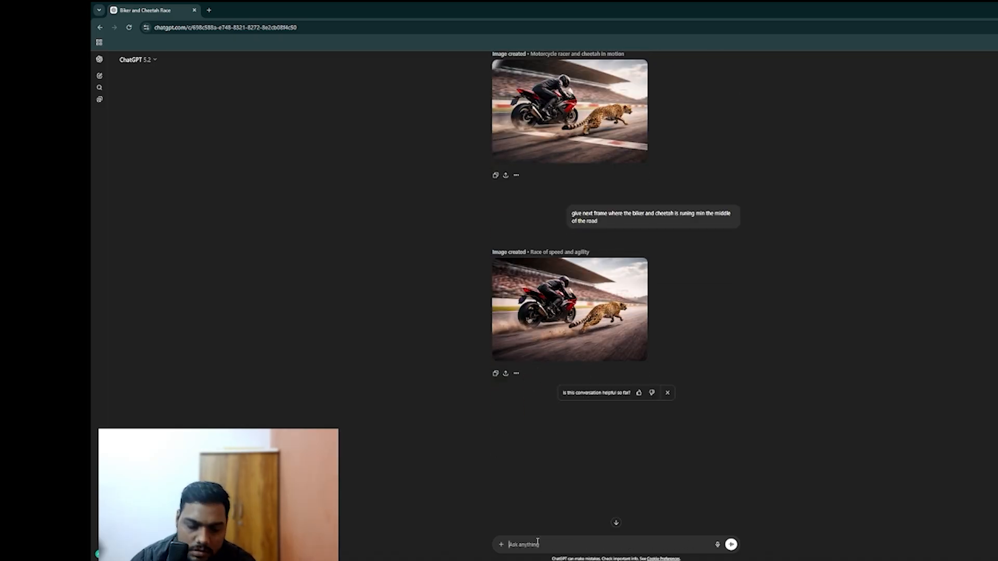
type("okay now")
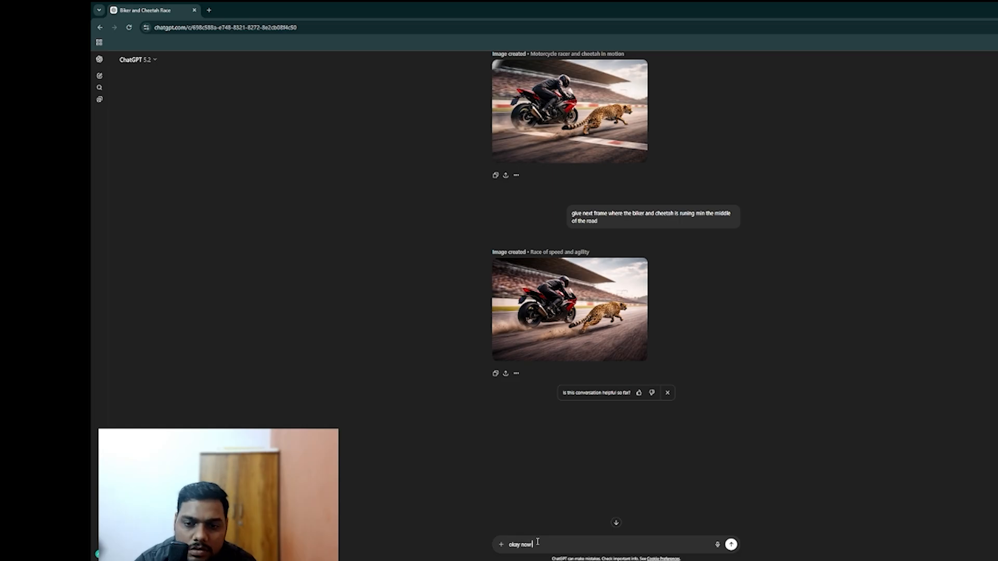
type(" give the")
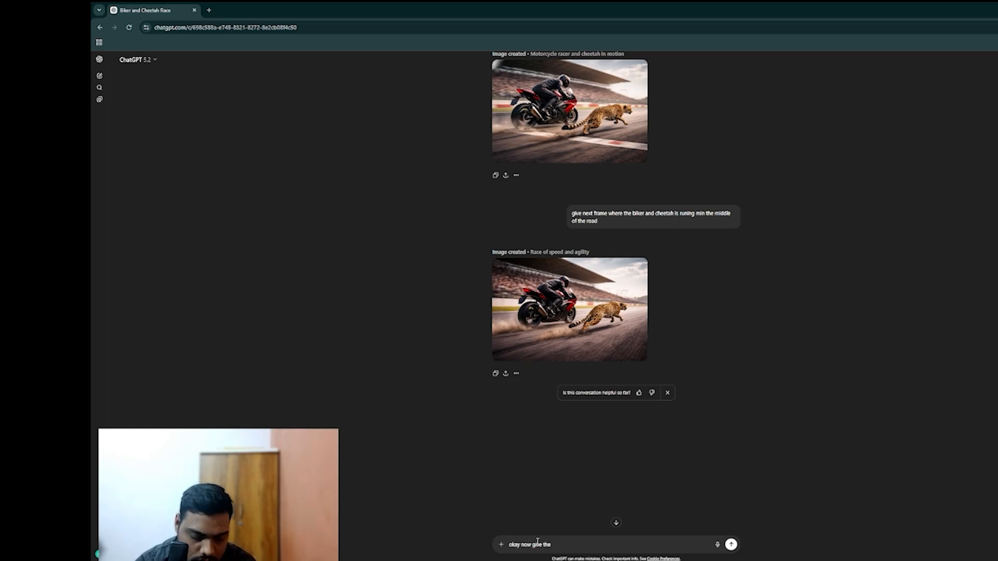
type(" frame ")
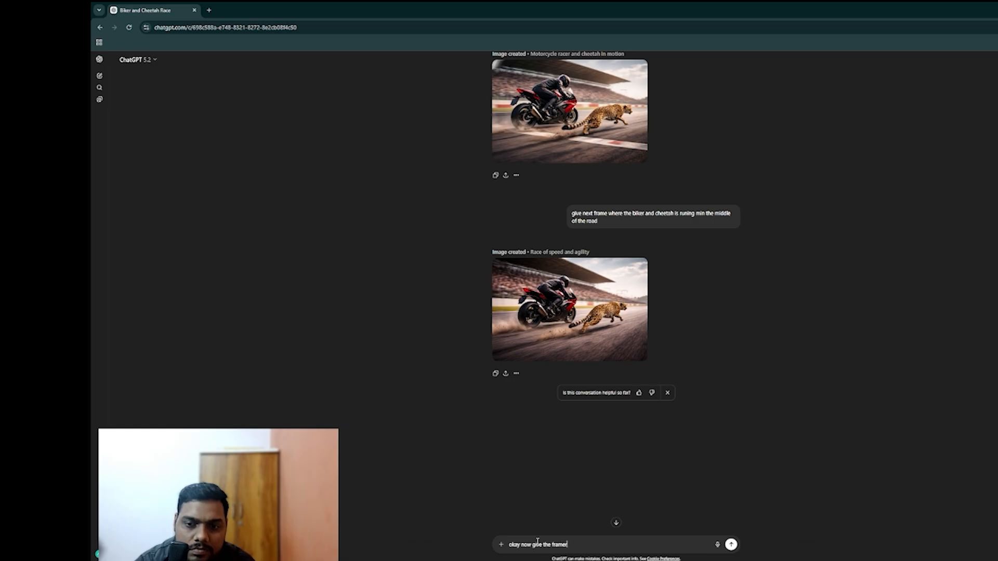
type("where")
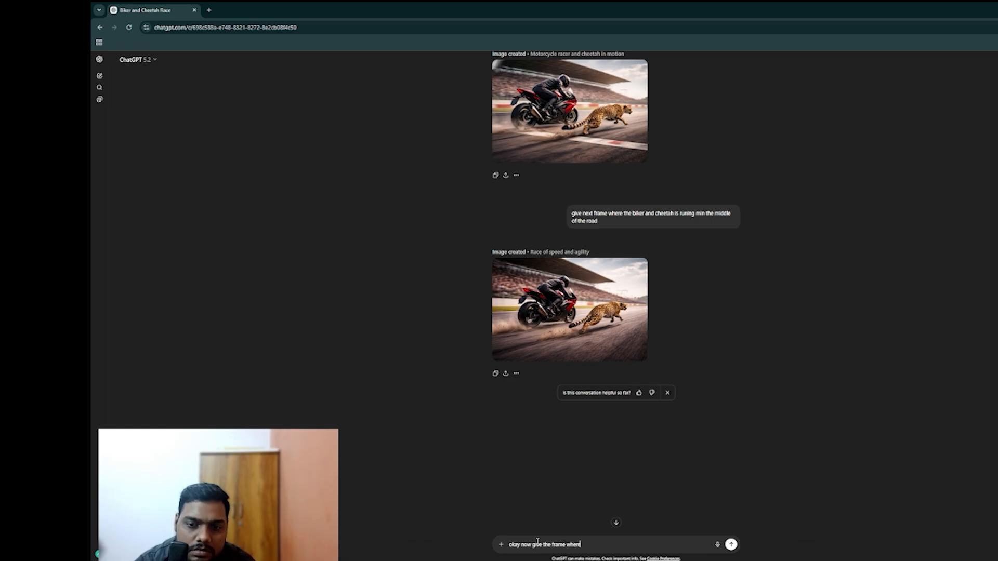
type(" both of th")
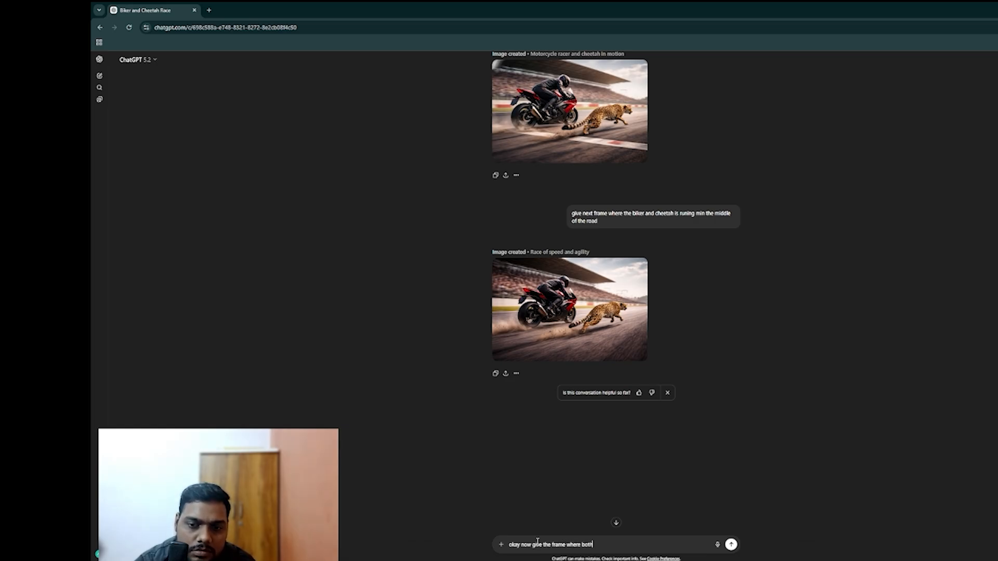
type("re")
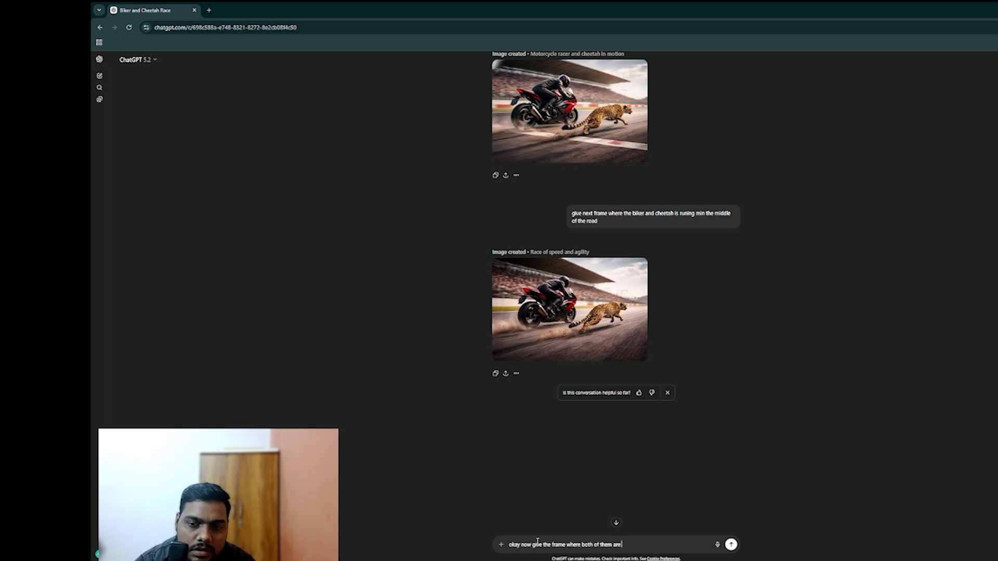
type(" comering")
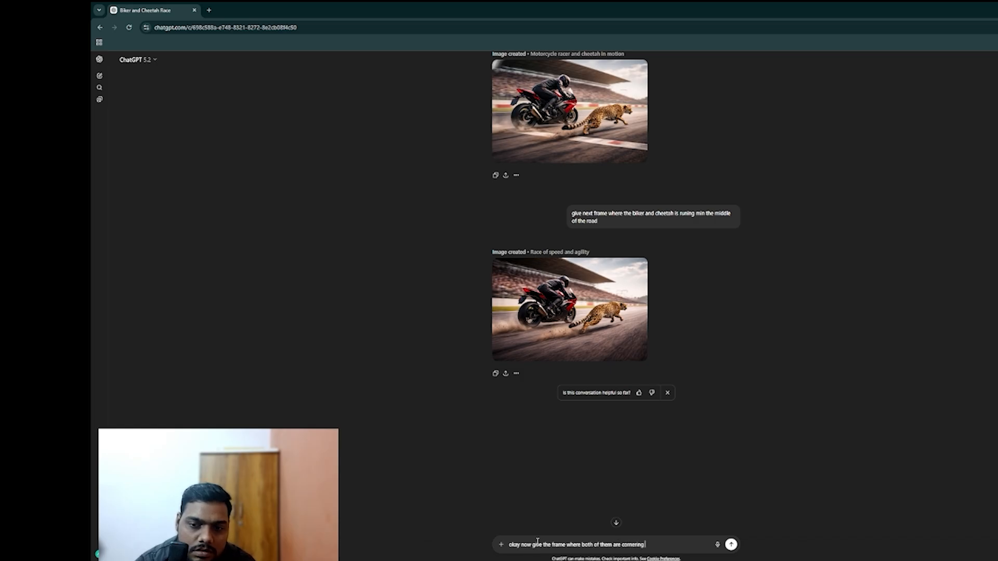
key("Return")
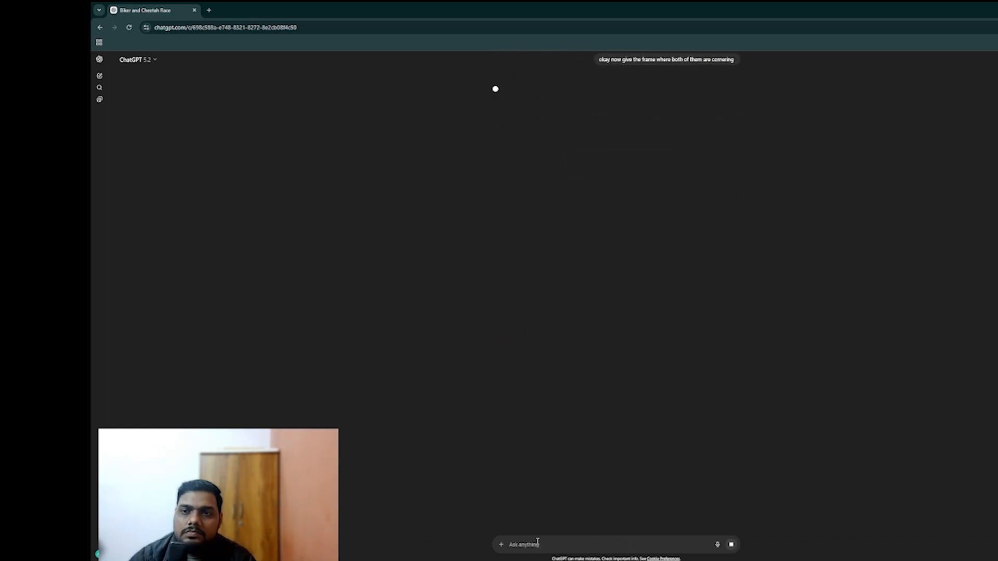
- Submit the prompt "okay now give another frame where the cheetah is leading the race . it will be front view"
scroll(661, 461, "up", 3)
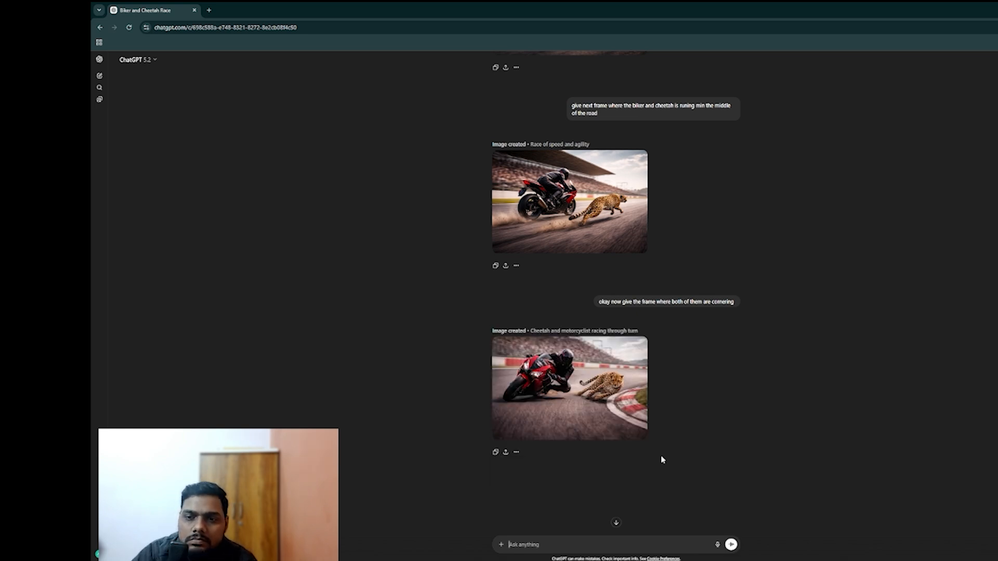
scroll(691, 332, "down", 1)
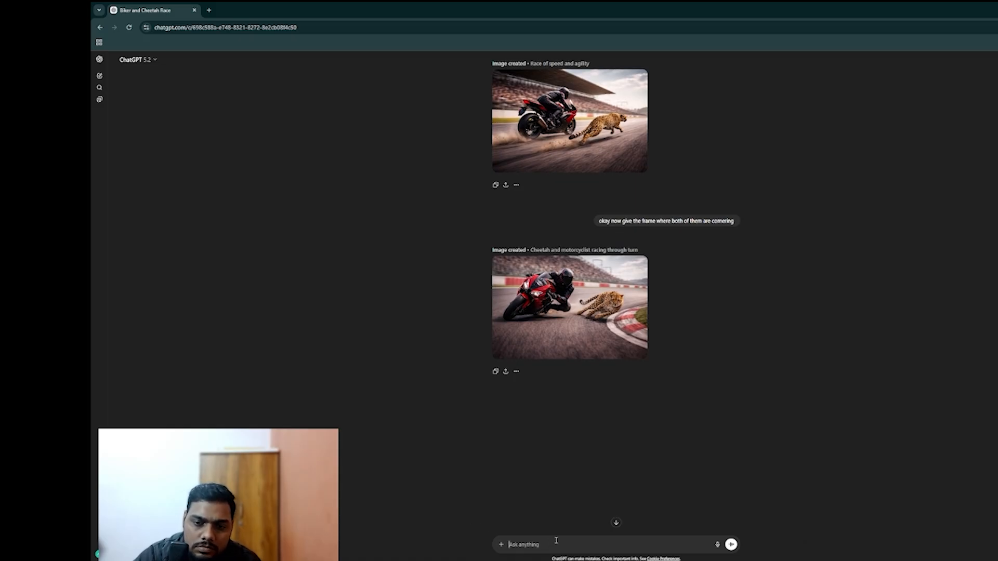
type("okay now")
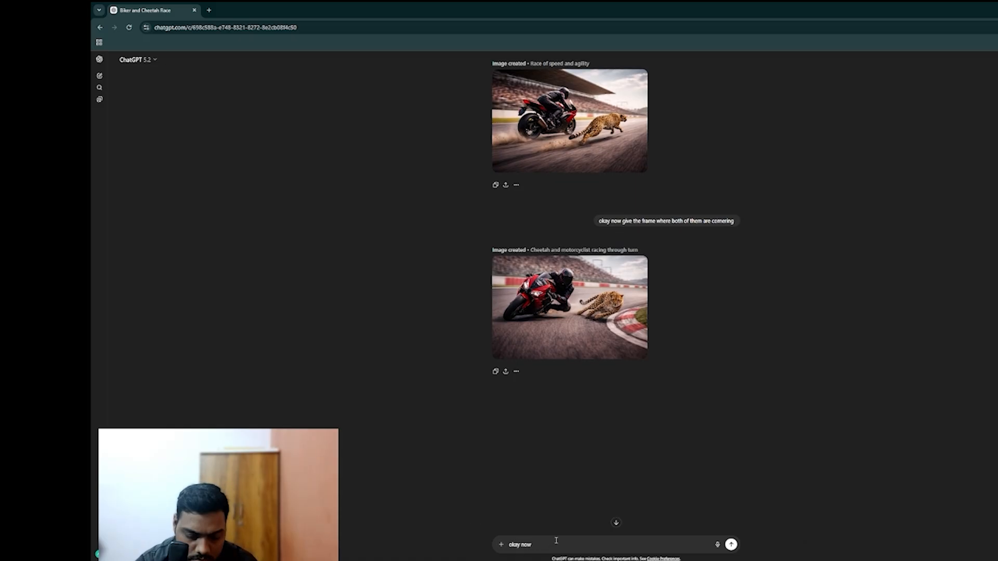
type(" give")
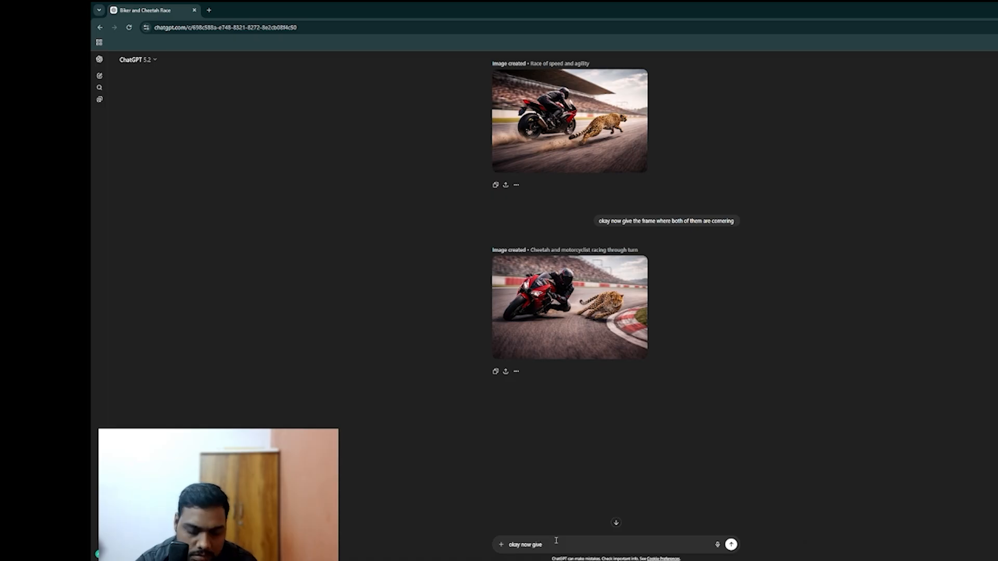
type(" another fra")
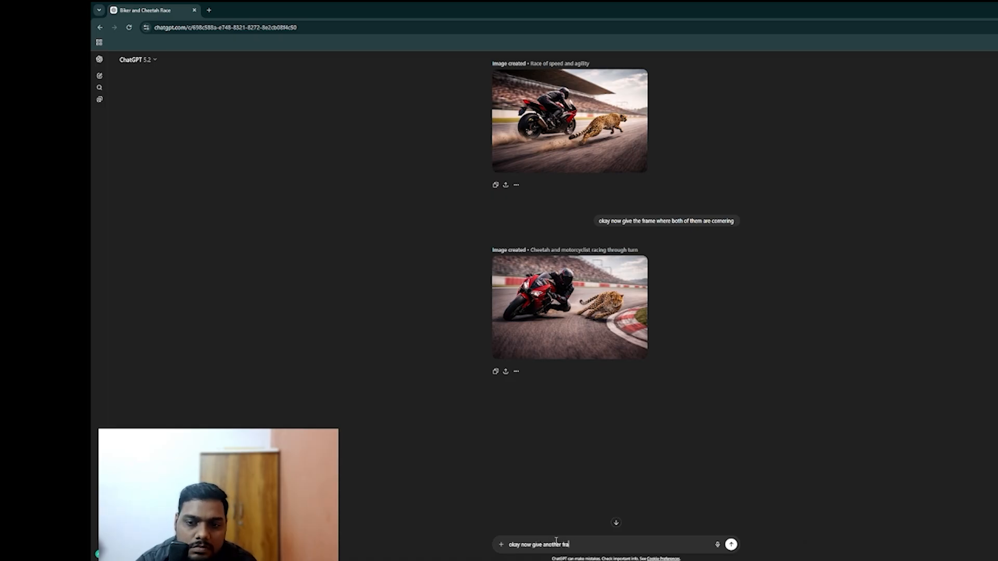
type("m w")
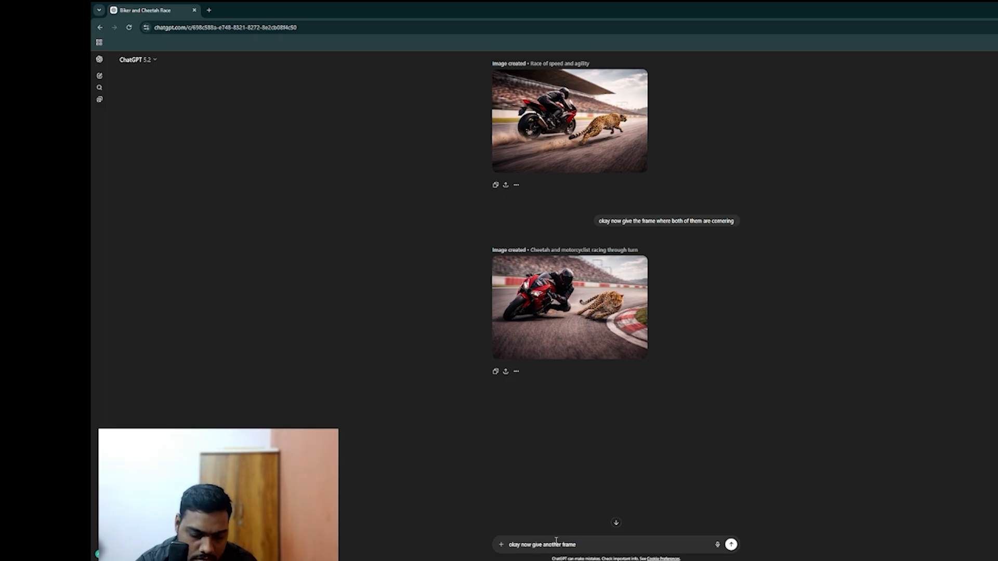
type(" whe")
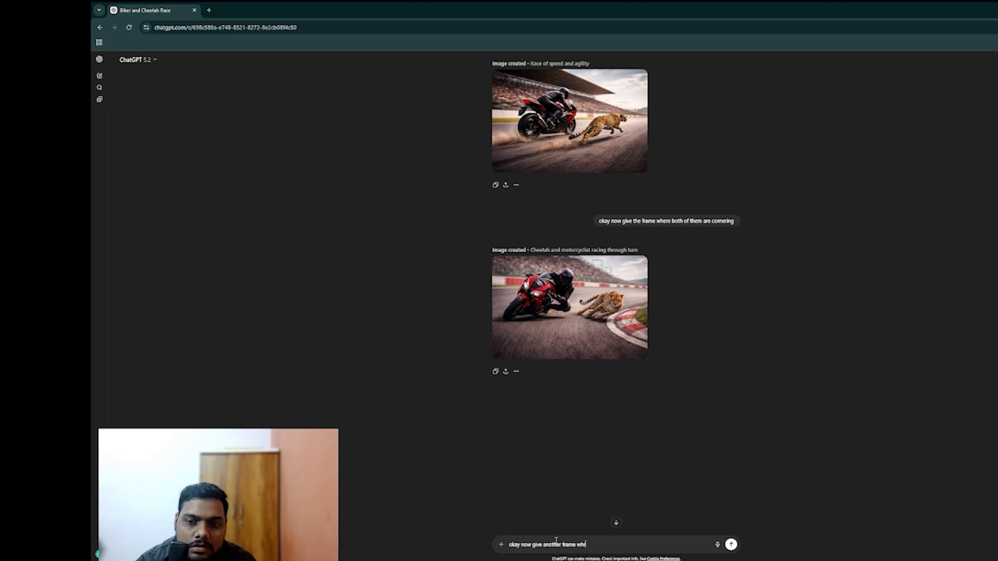
type("re")
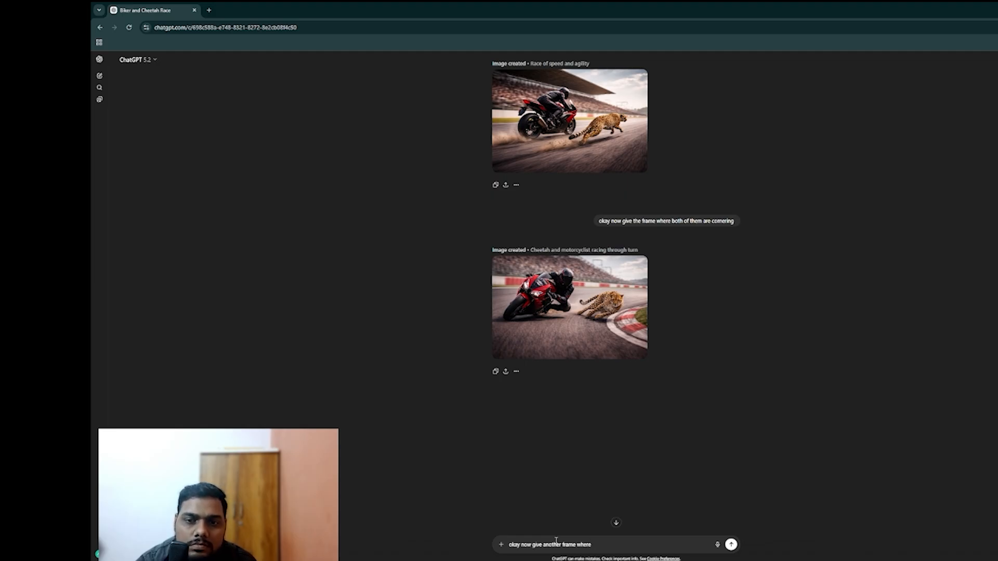
type("re the")
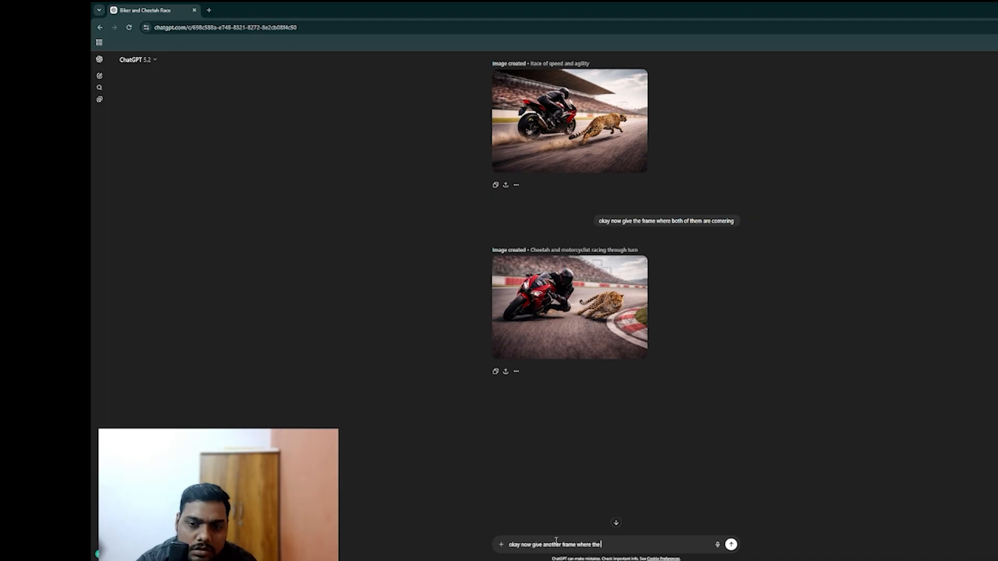
type(" cheetah is")
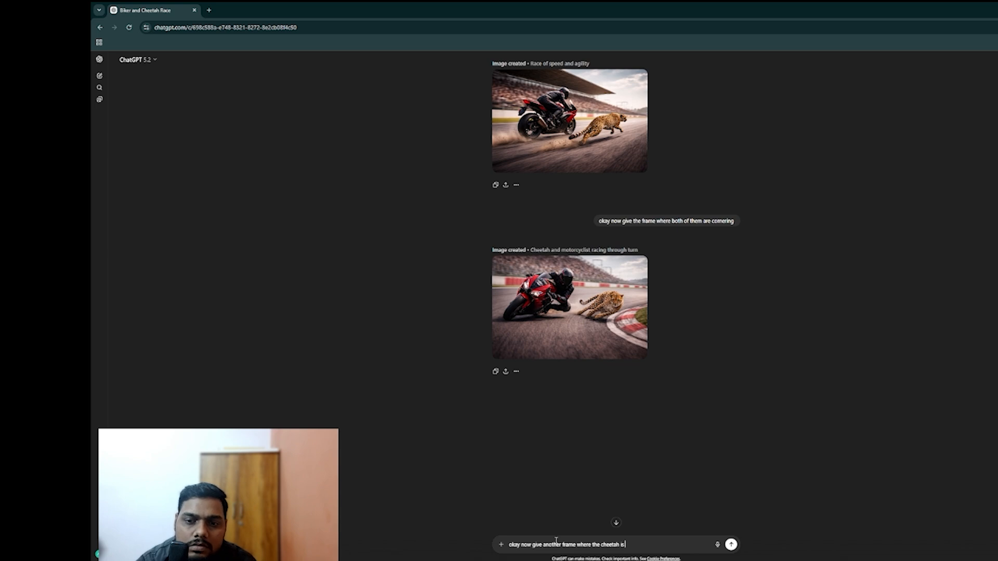
type("leading teh")
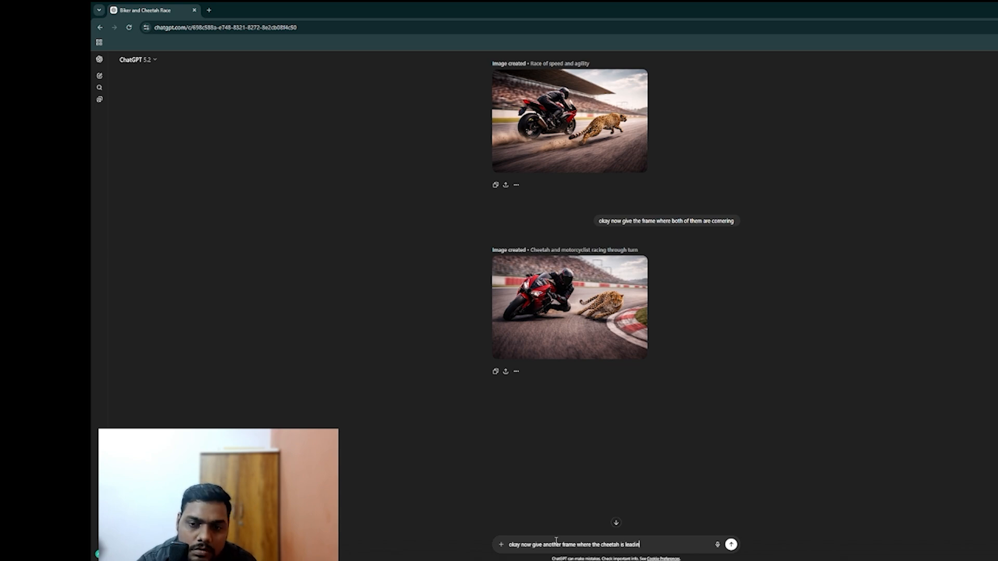
key("BackSpace")
type("he race ")
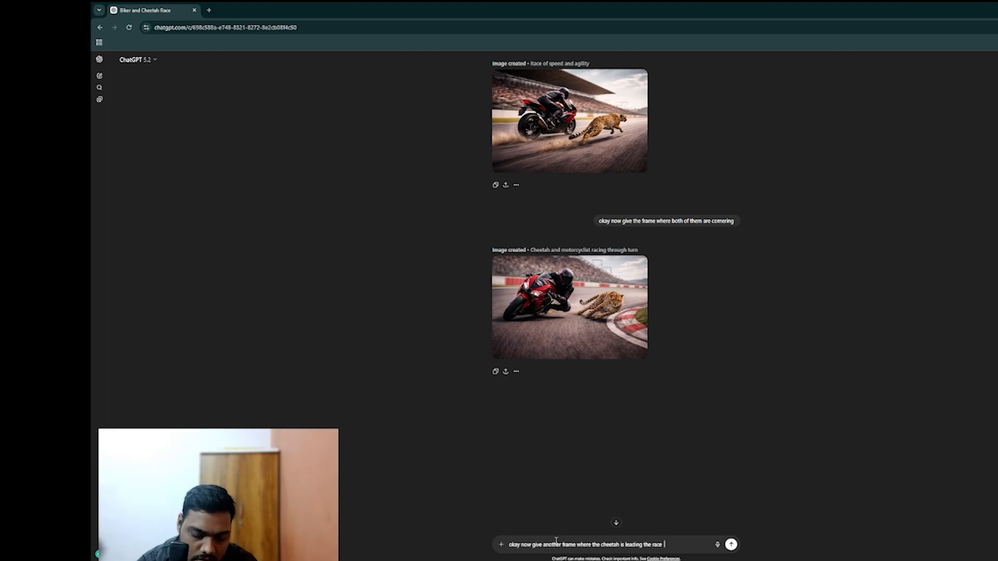
type(". i")
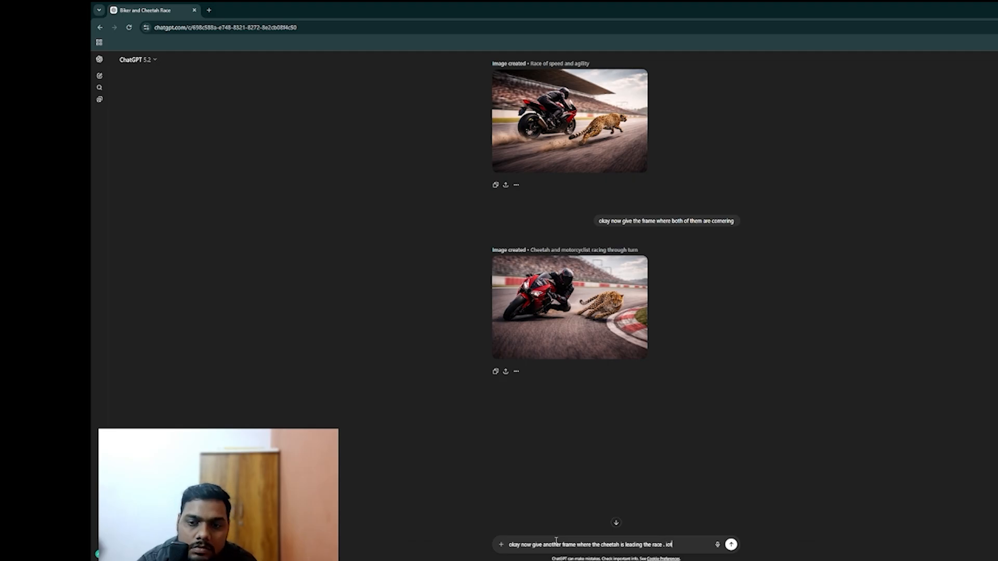
type("t wil")
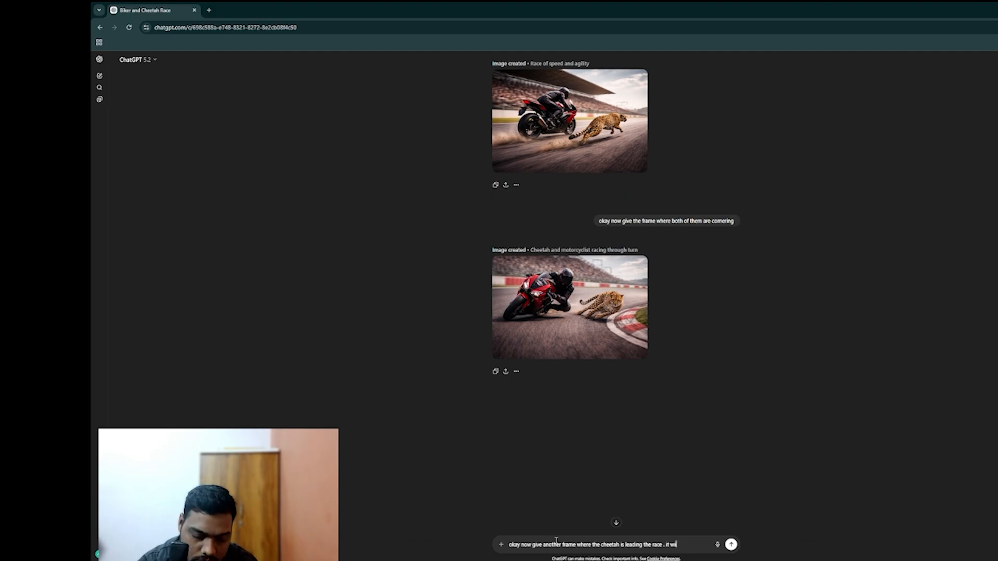
type("l be front")
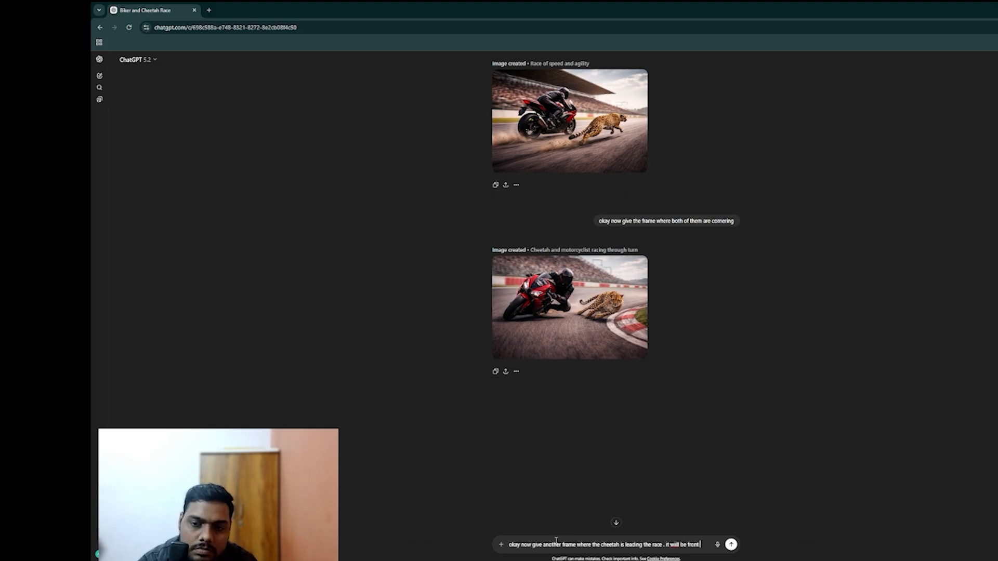
type(" view")
key("Return")
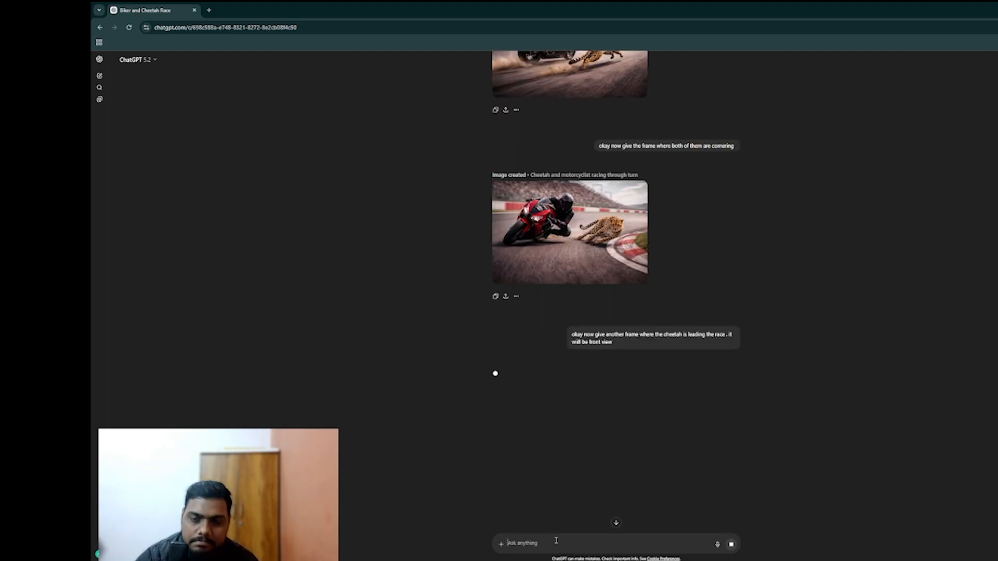
- Submit the prompt "okay now give another frame where biker is leading the race and cheetah is looking exhaused and tired"
scroll(425, 403, "up", 3)
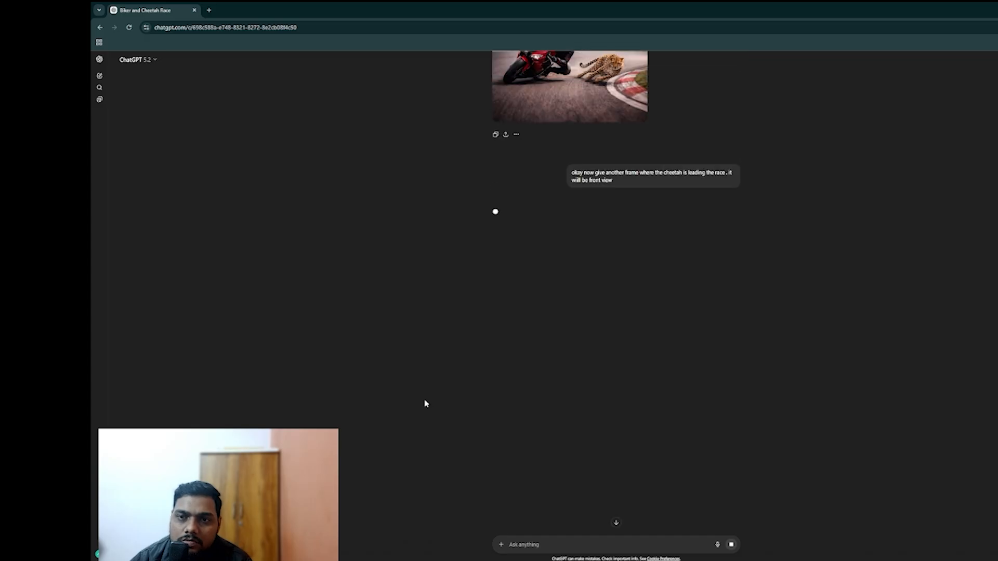
scroll(468, 373, "up", 2)
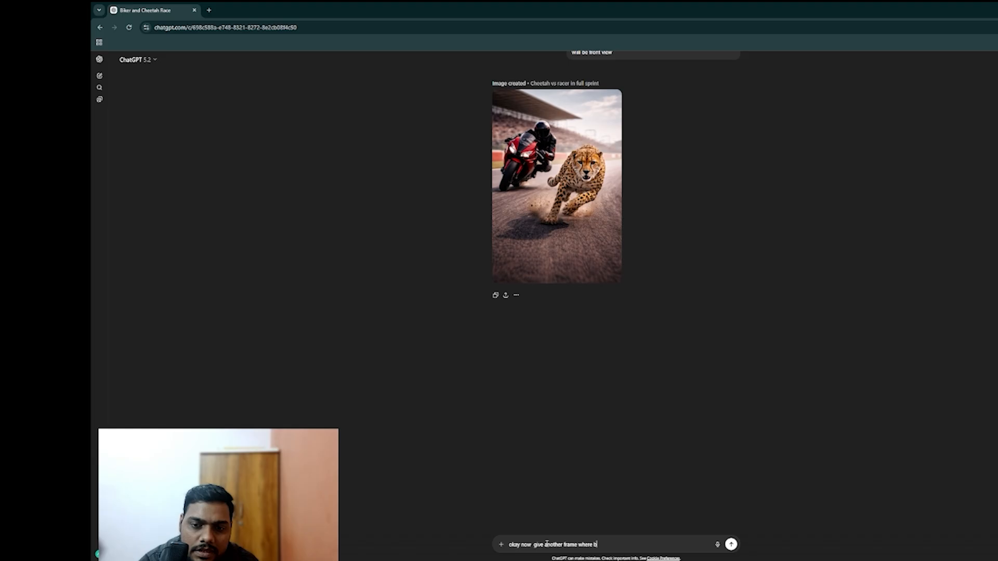
type("bike ")
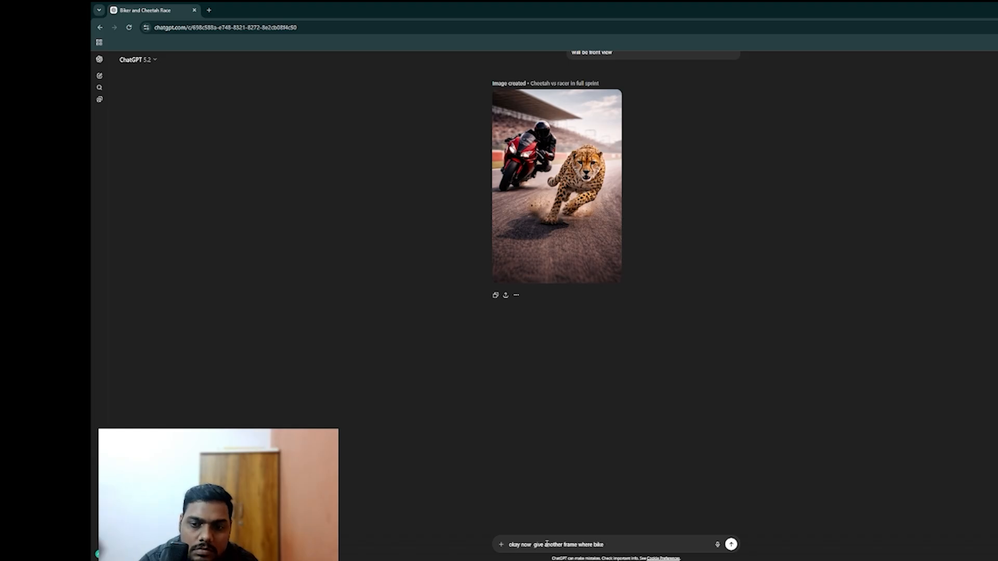
type("r is leading the ")
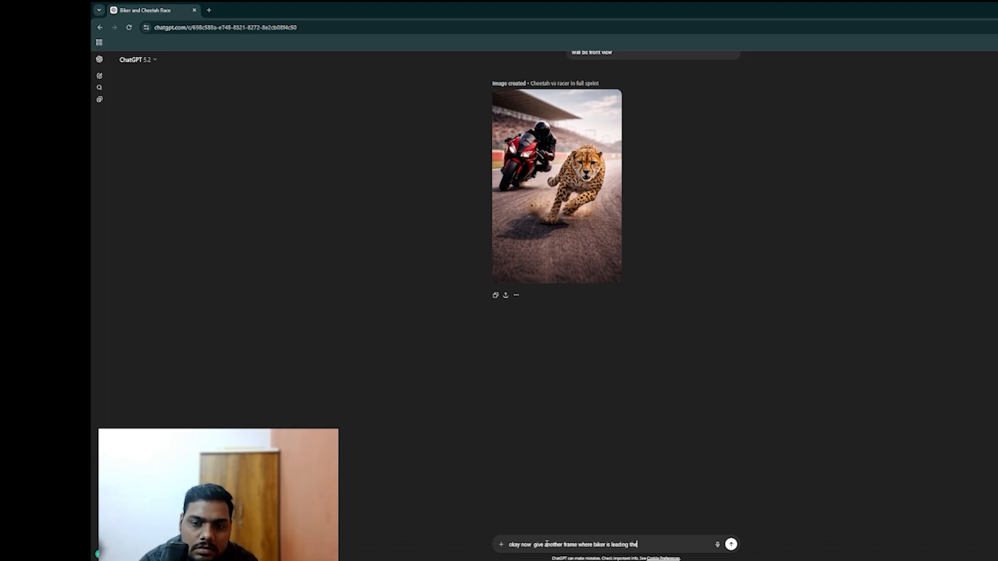
type("race")
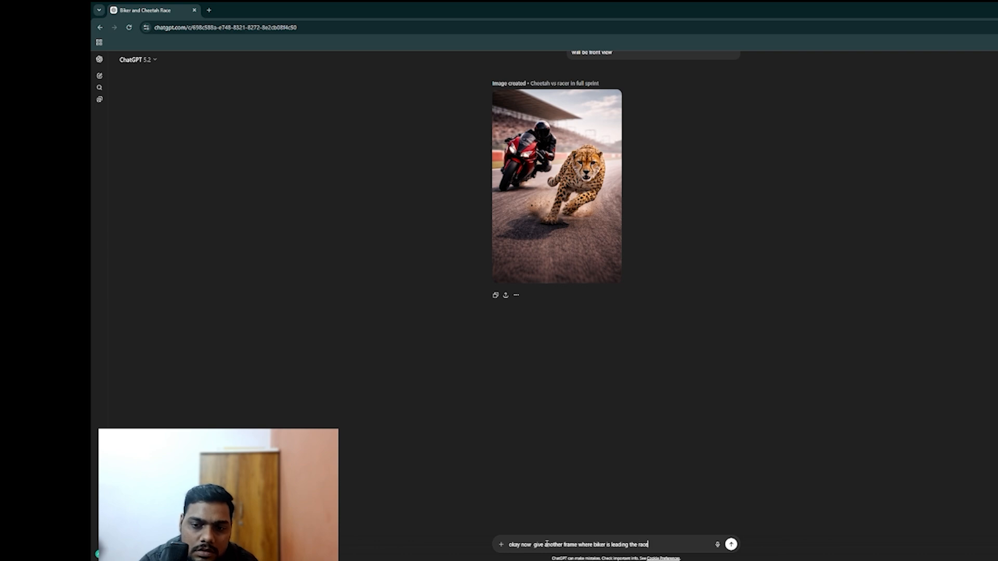
type(" and")
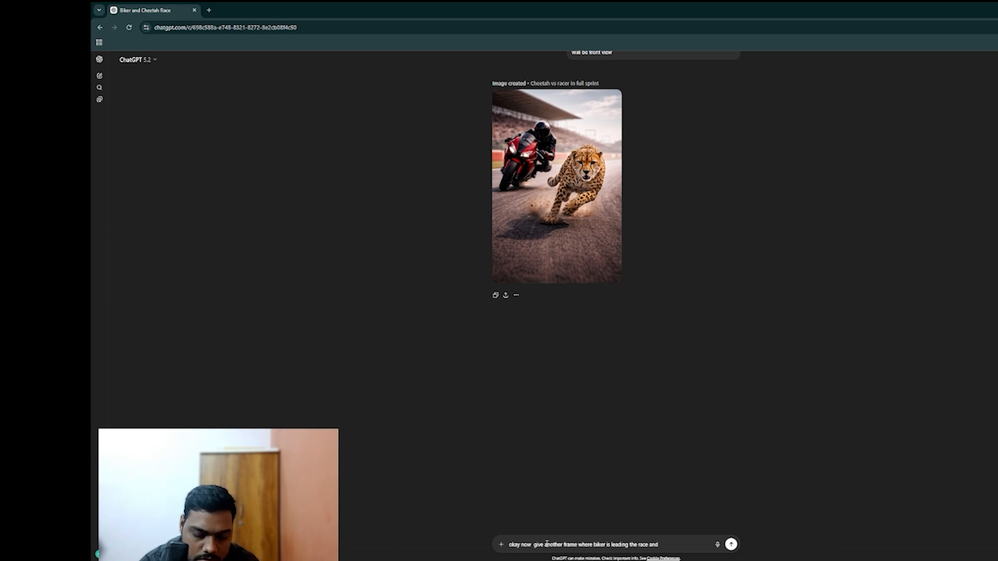
type(" cheetah is")
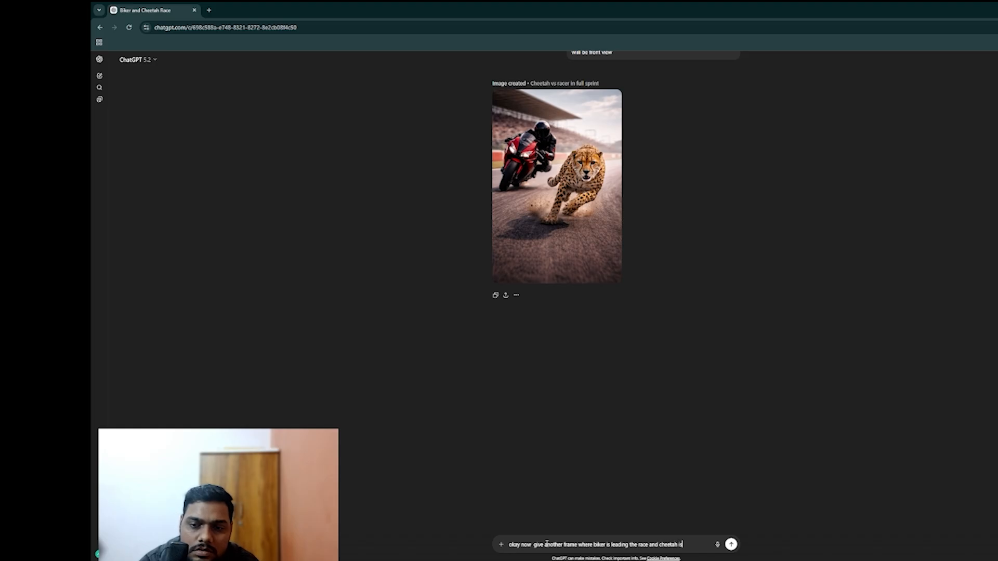
type(" looking a")
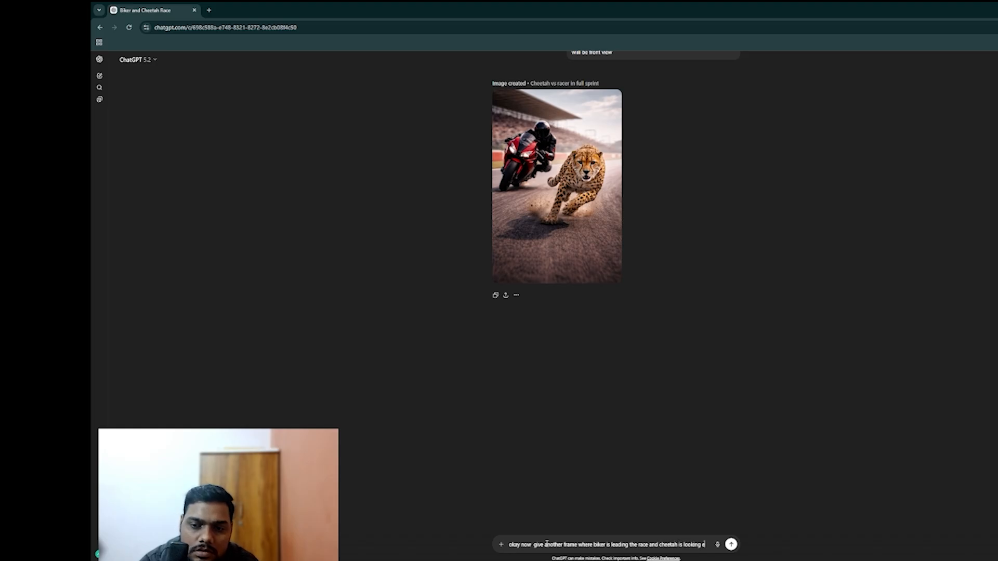
type("t")
type("haused a")
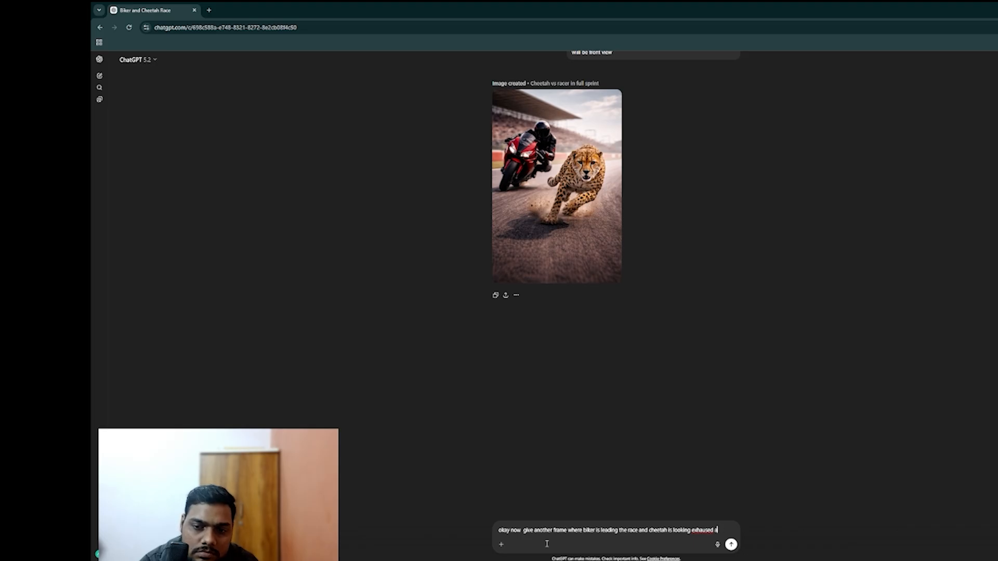
type("dnd tire")
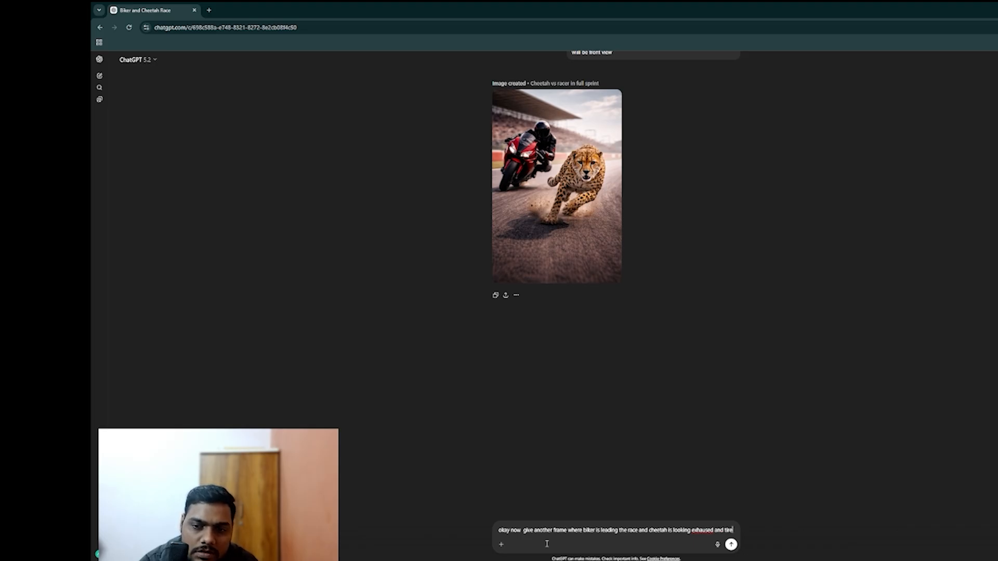
type("d")
key("Return")
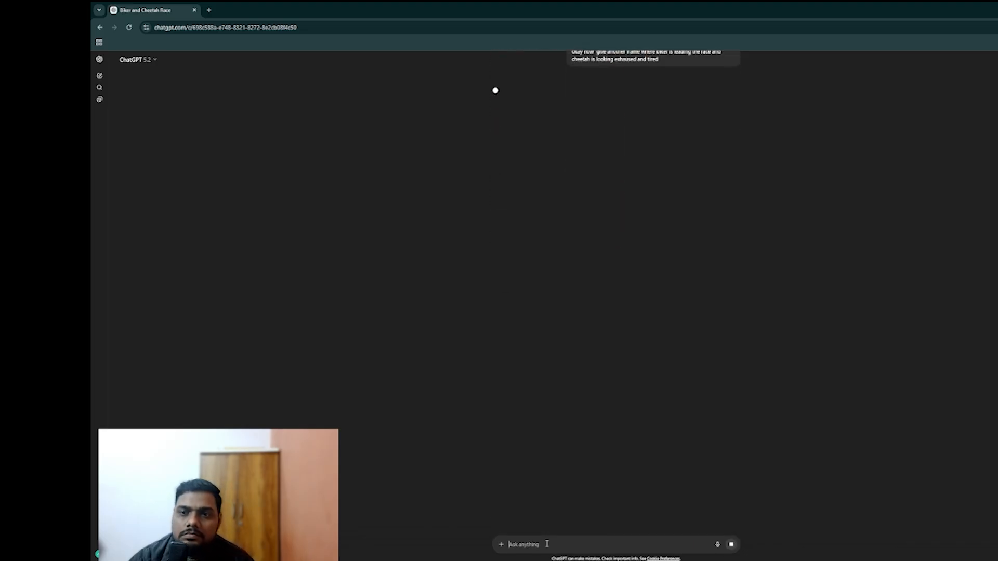
- Examine the first of the two proposed images at full size and choose Image 1 as the better one
scroll(579, 444, "up", 6)
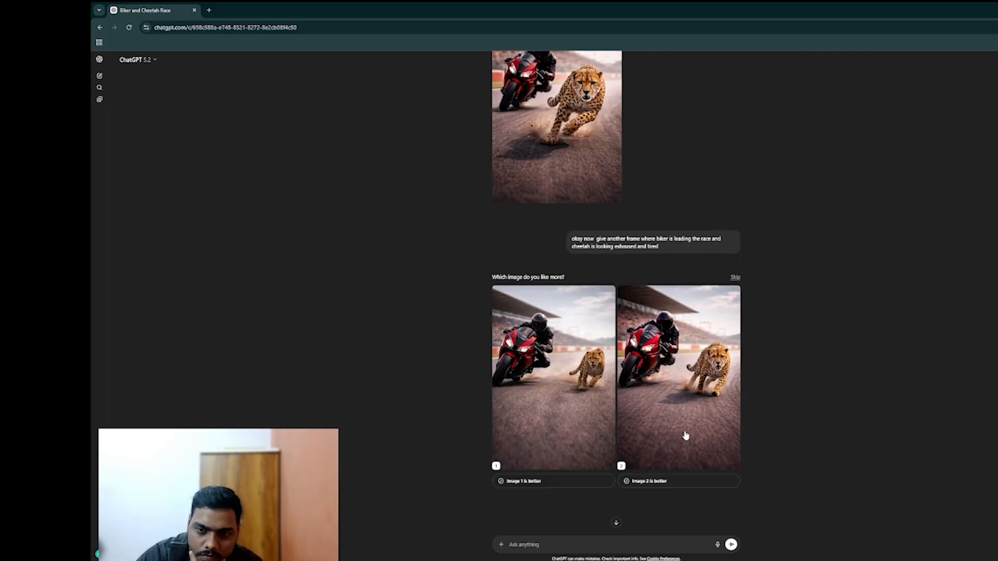
left_click(568, 404)
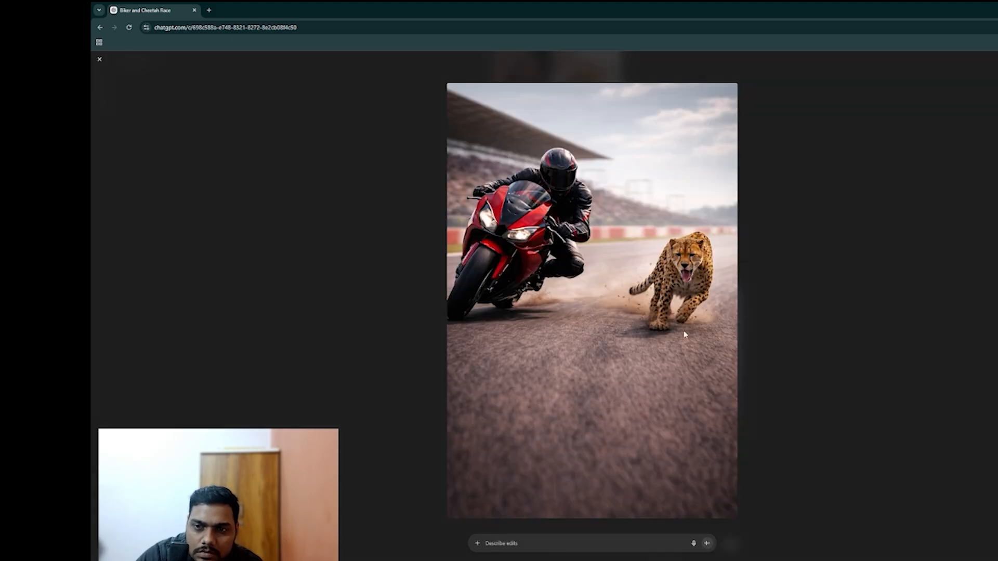
left_click(101, 60)
scroll(669, 345, "down", 5)
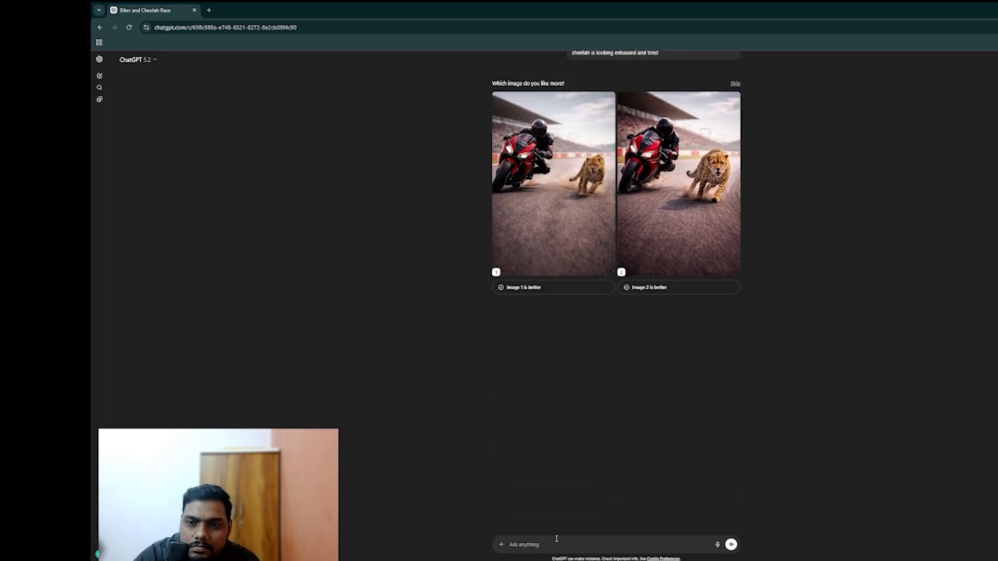
left_click(543, 288)
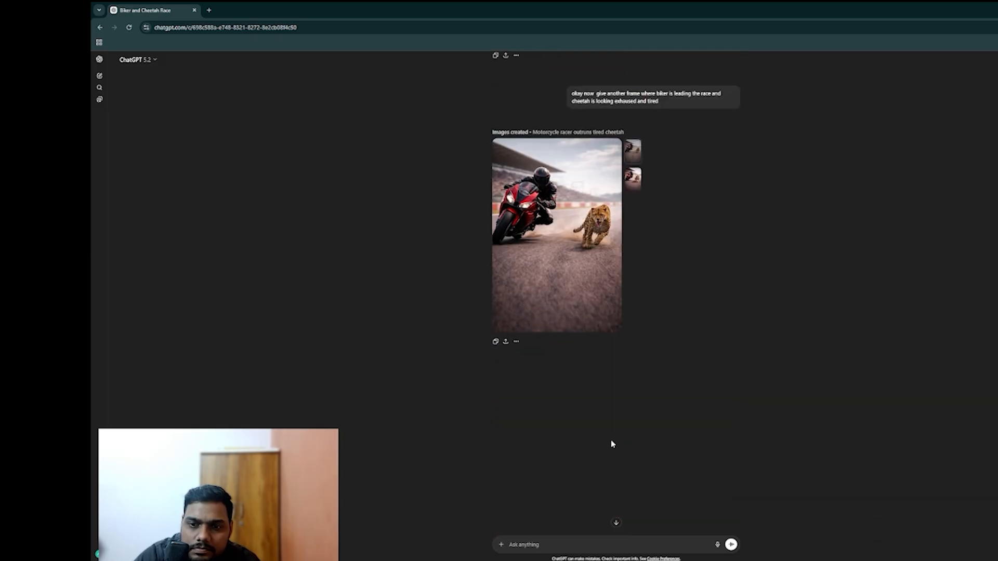
- Submit the prompt "now generate a frame where cheetah has give up and stopped and the biker is clearly lading the race"
left_click(576, 539)
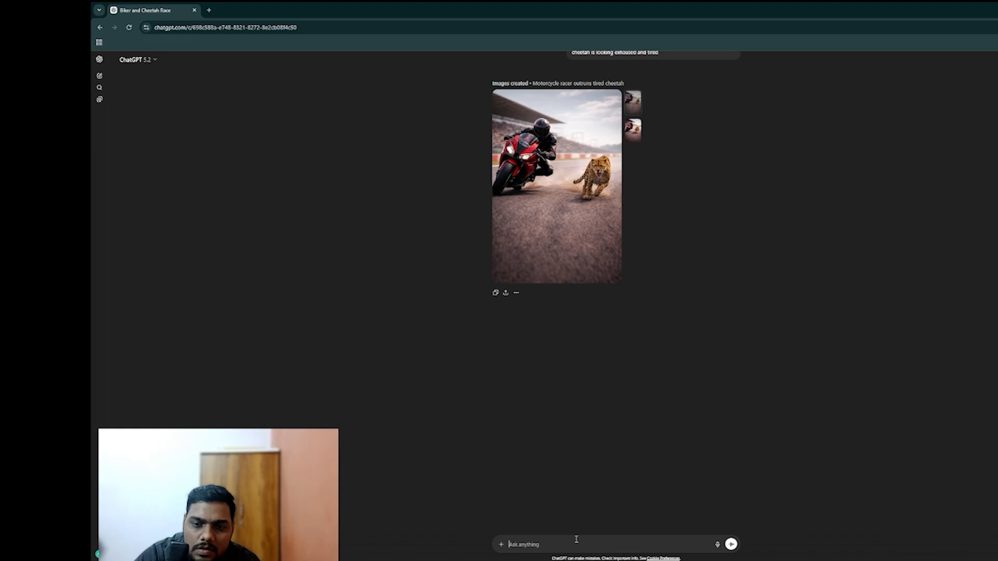
type("now ")
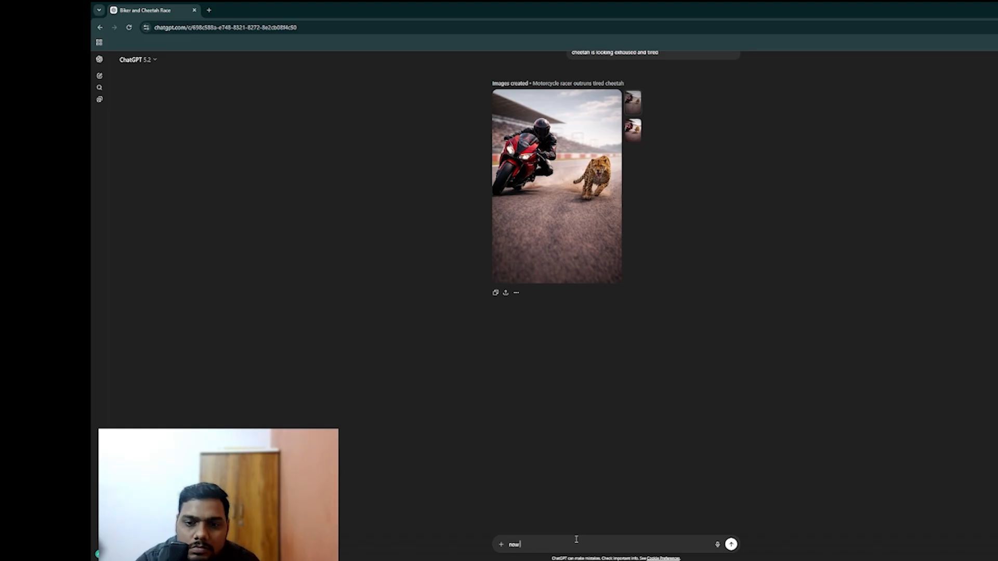
type("gen")
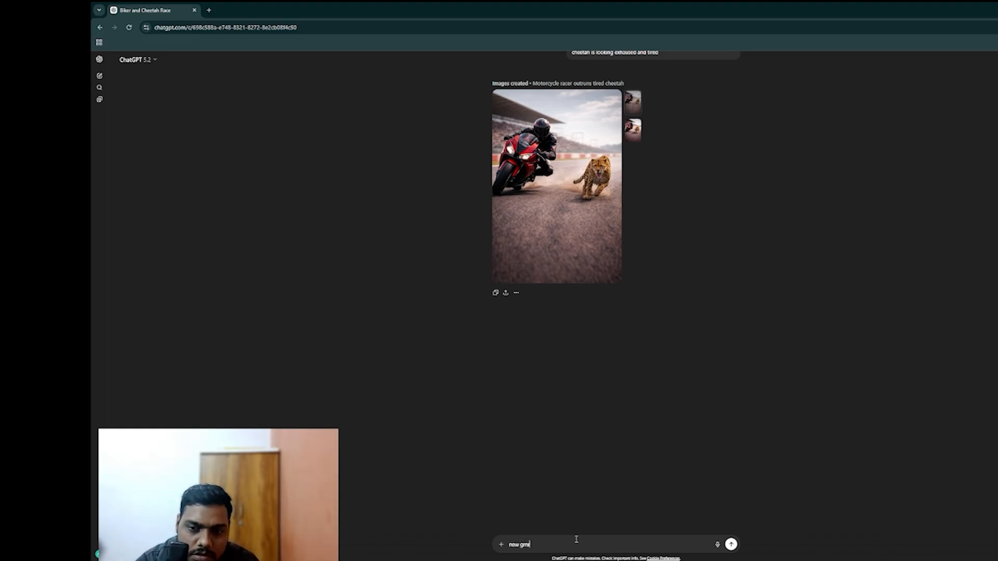
key("BackSpace")
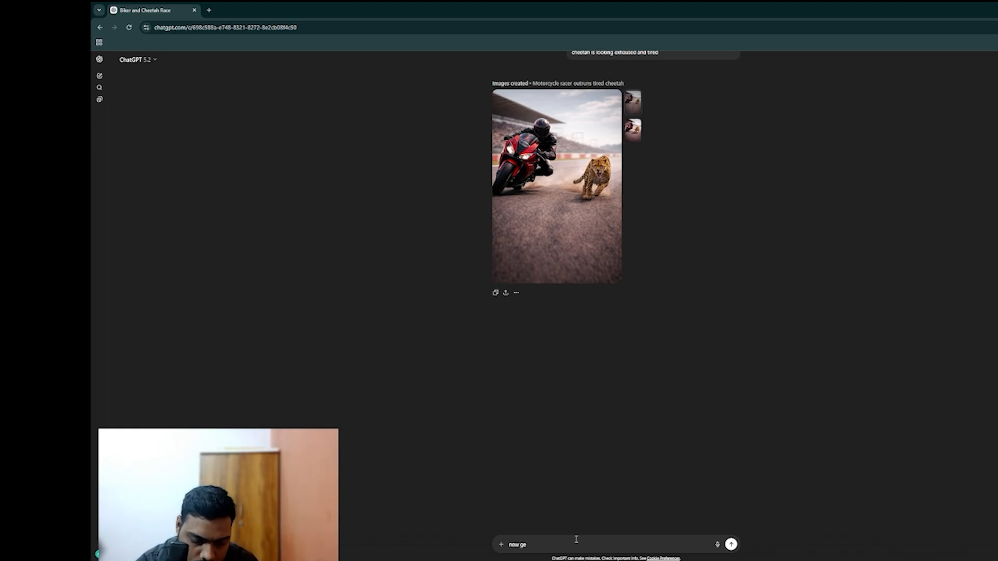
type("nerat")
key("BackSpace")
key("BackSpace")
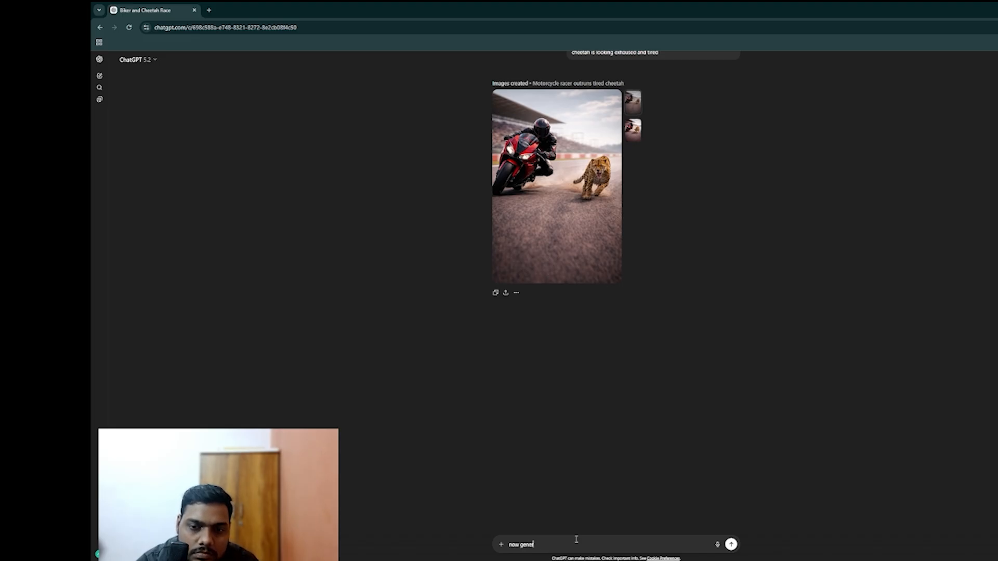
type("rate a")
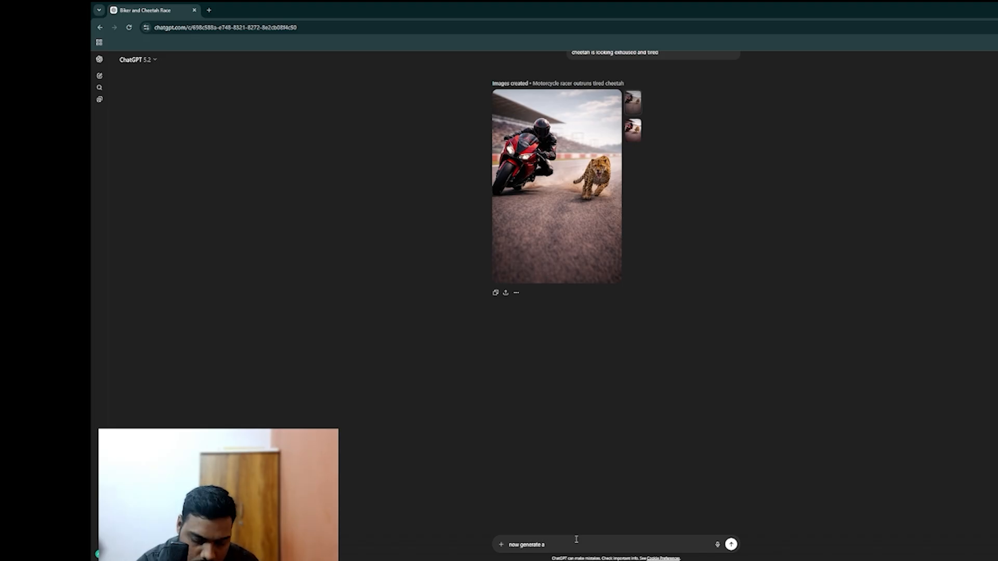
type(" frame f")
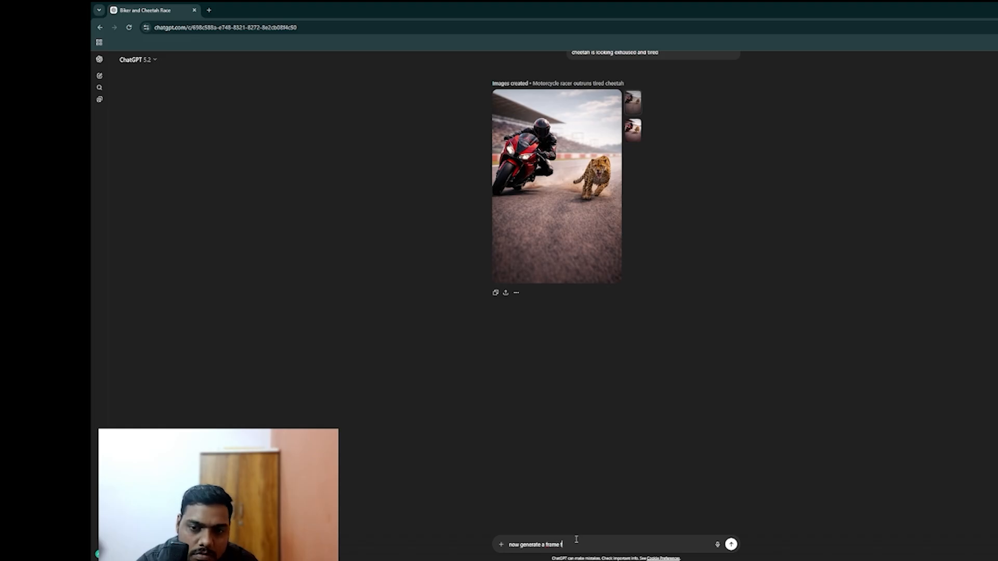
type("rame")
key("BackSpace")
key("BackSpace")
key("BackSpace")
key("BackSpace")
key("BackSpace")
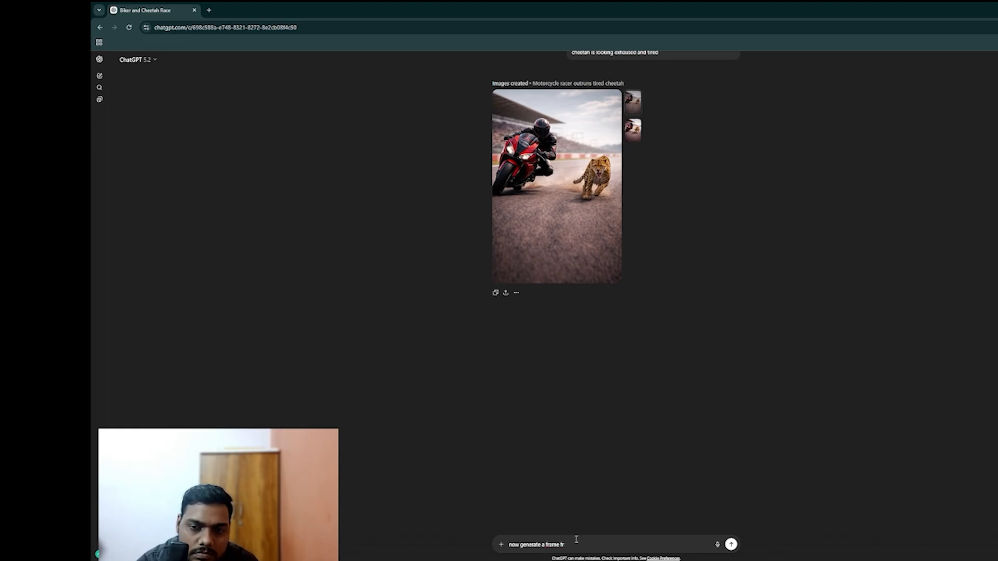
type("where cheeta")
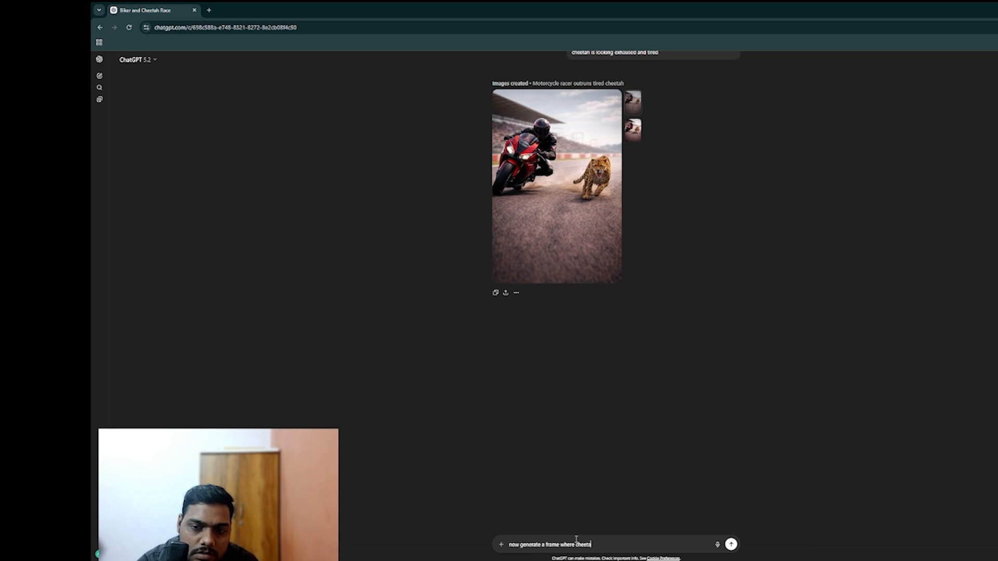
type("h has given")
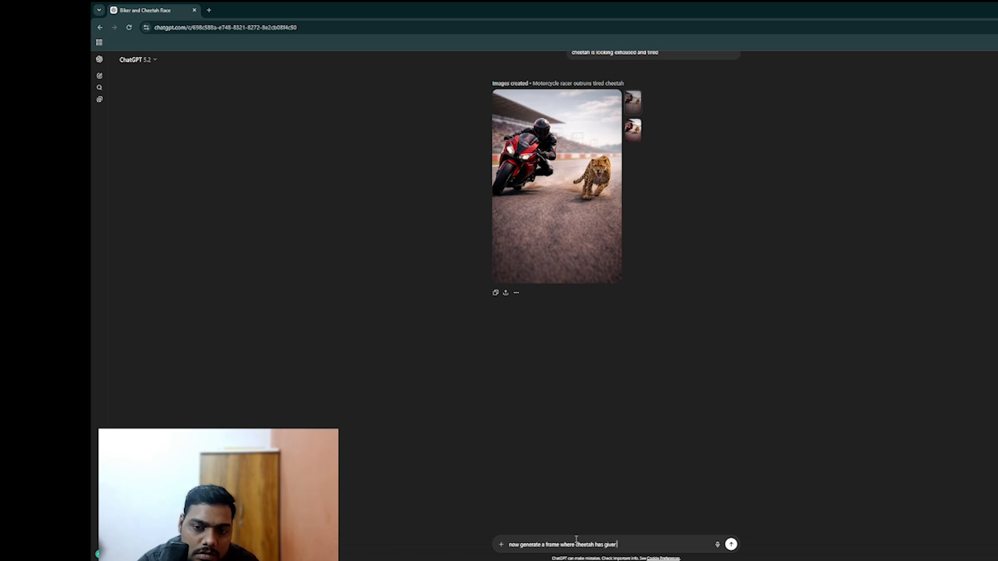
key("BackSpace")
type("up a")
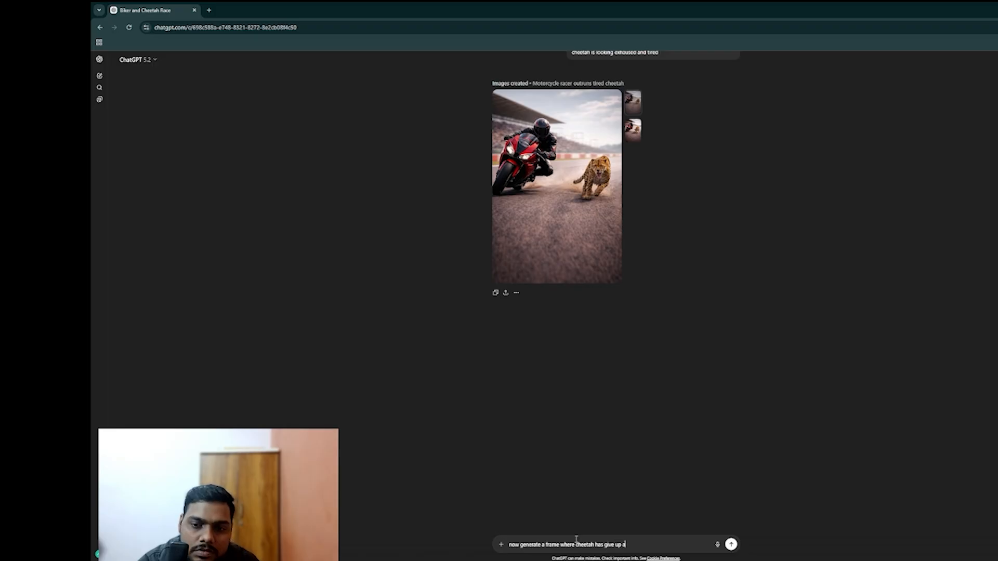
type("dd s")
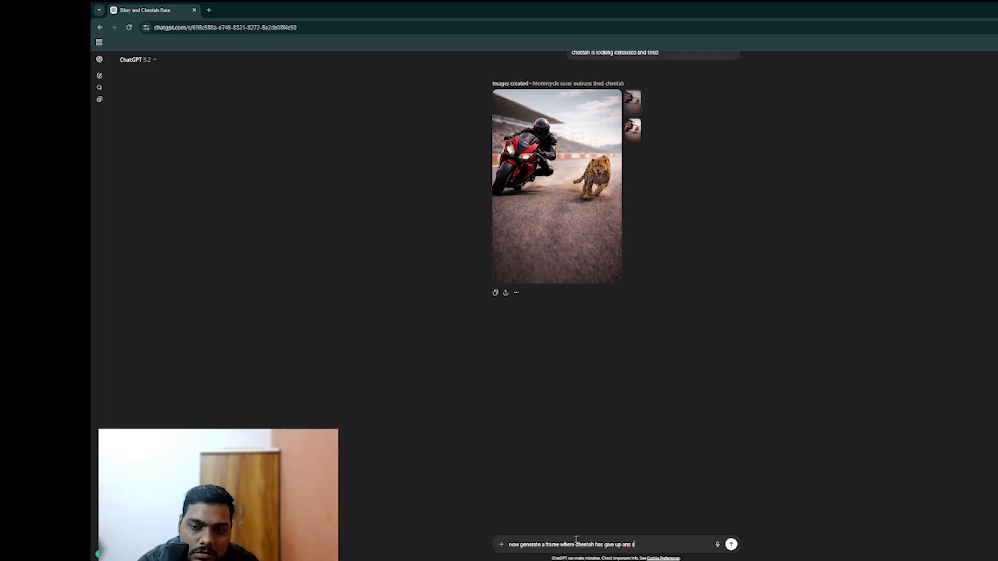
type("d")
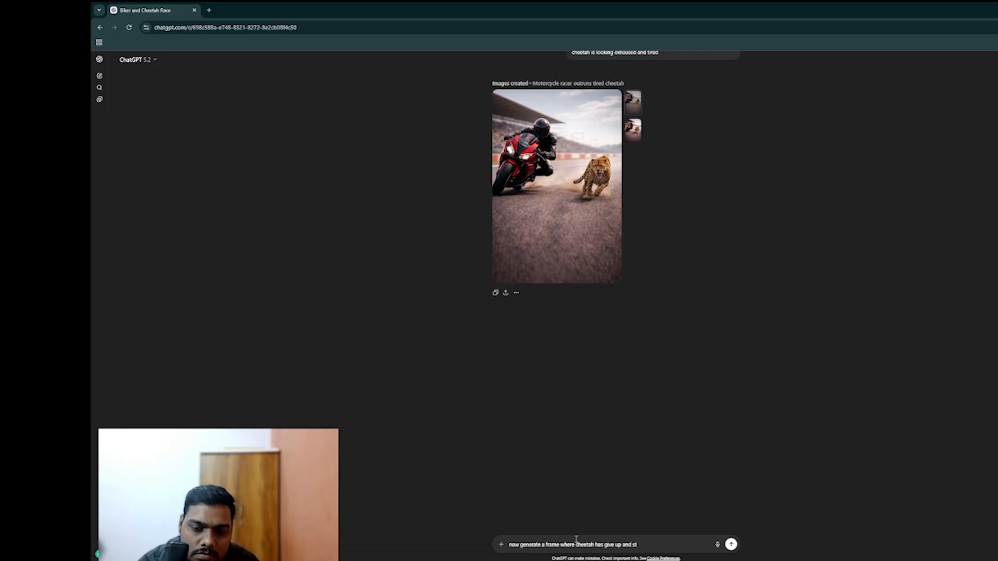
type(" stopped and")
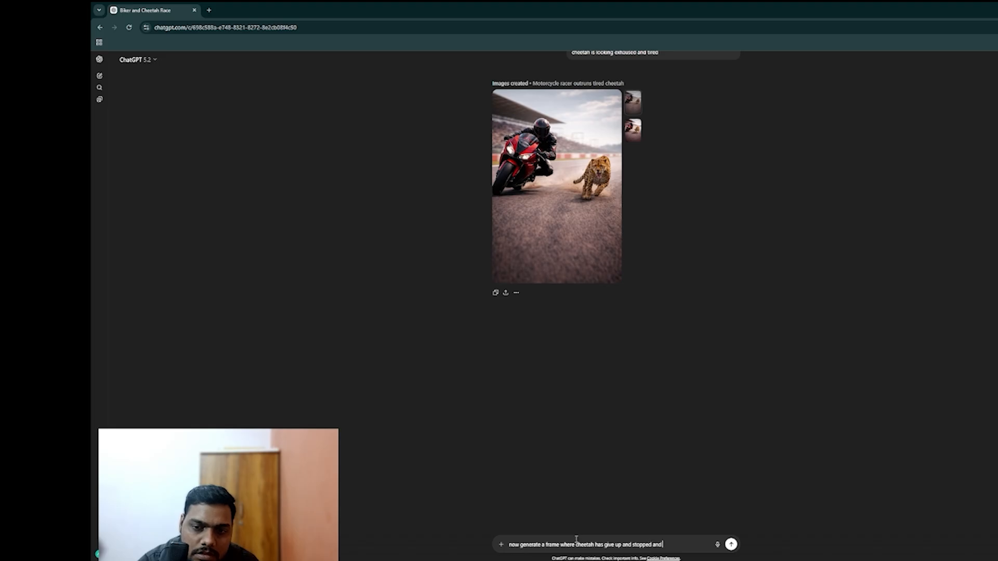
type(" the biker co")
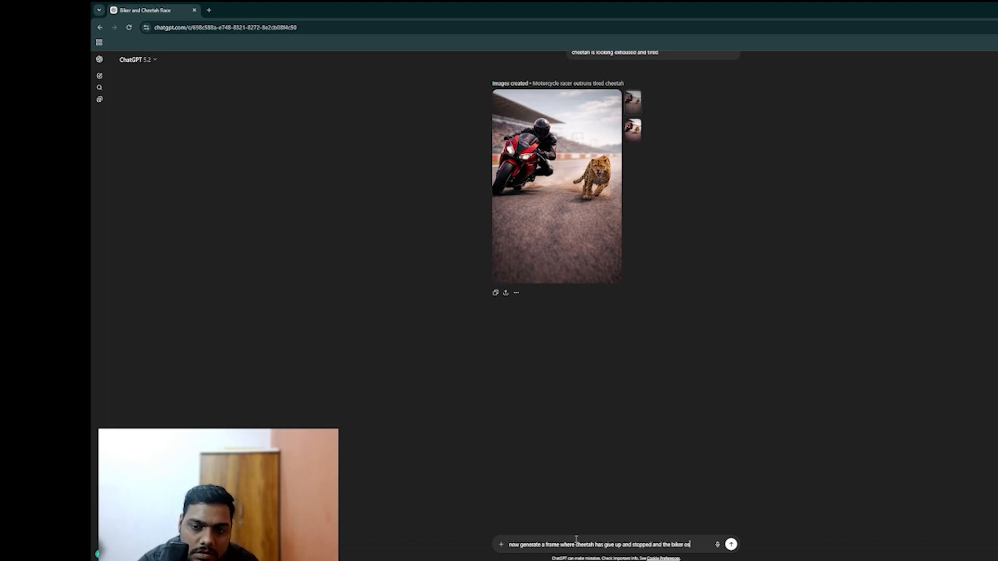
key("BackSpace")
key("BackSpace")
type("os")
key("BackSpace")
key("BackSpace")
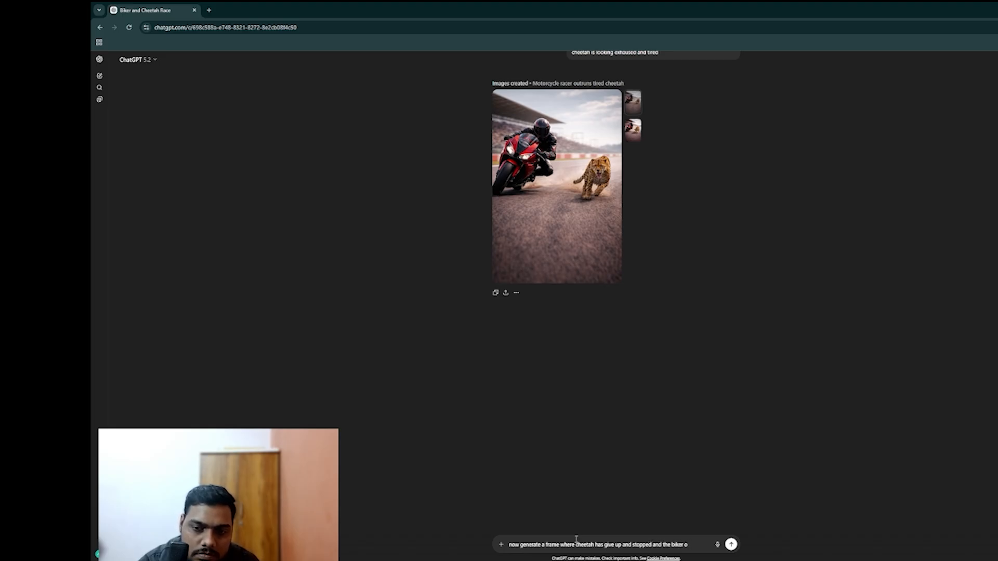
type("is clera")
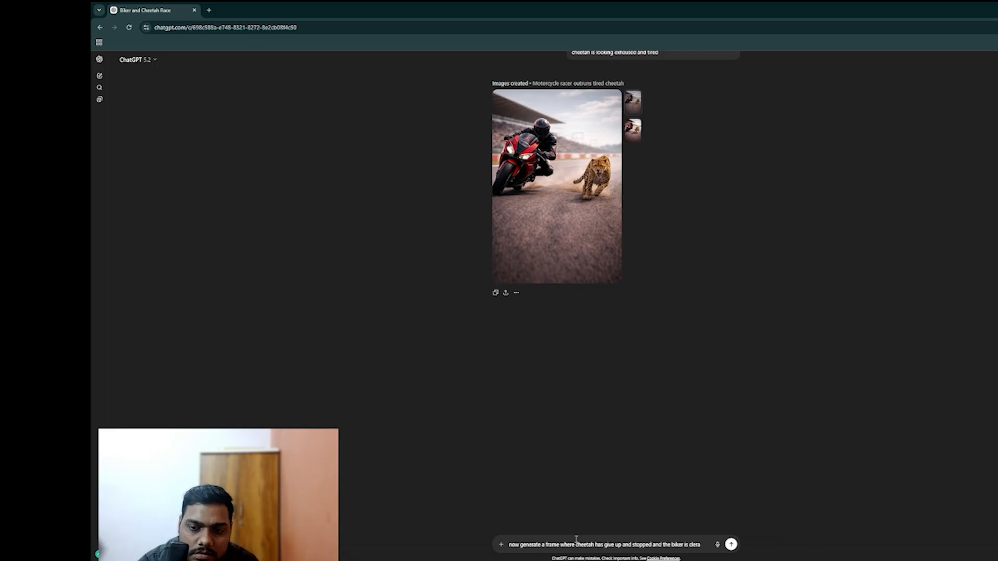
key("BackSpace")
key("BackSpace")
type("arly")
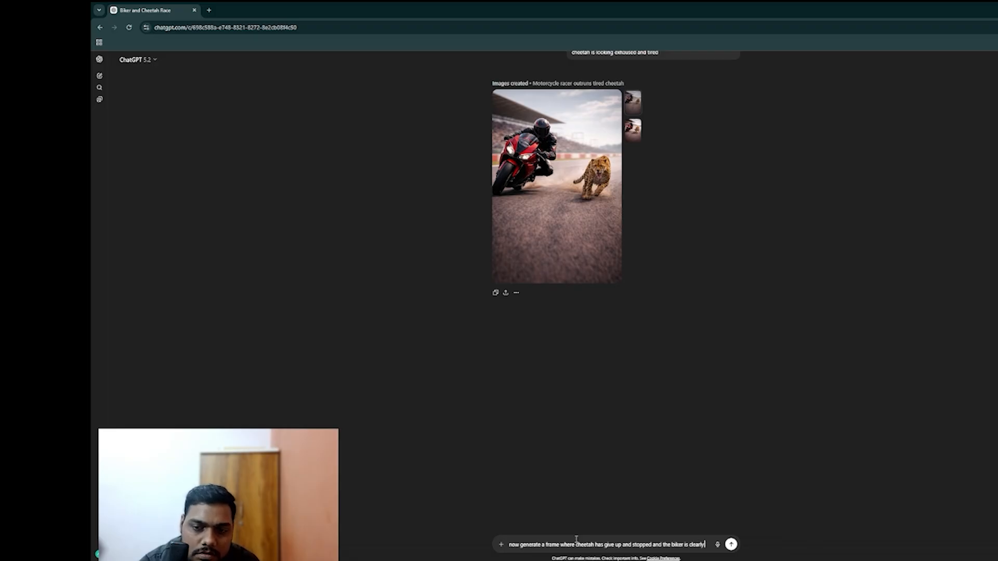
type(" lading the race")
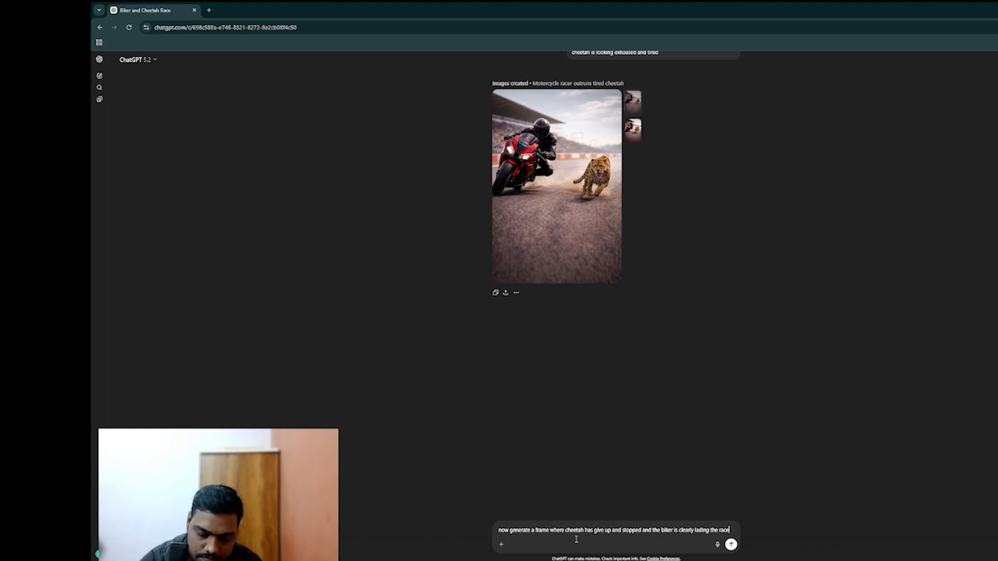
key("Return")
- Submit the prompt "now give another frame where audience is cheering and asking cheetah to stand up and winning the race"
type("now")
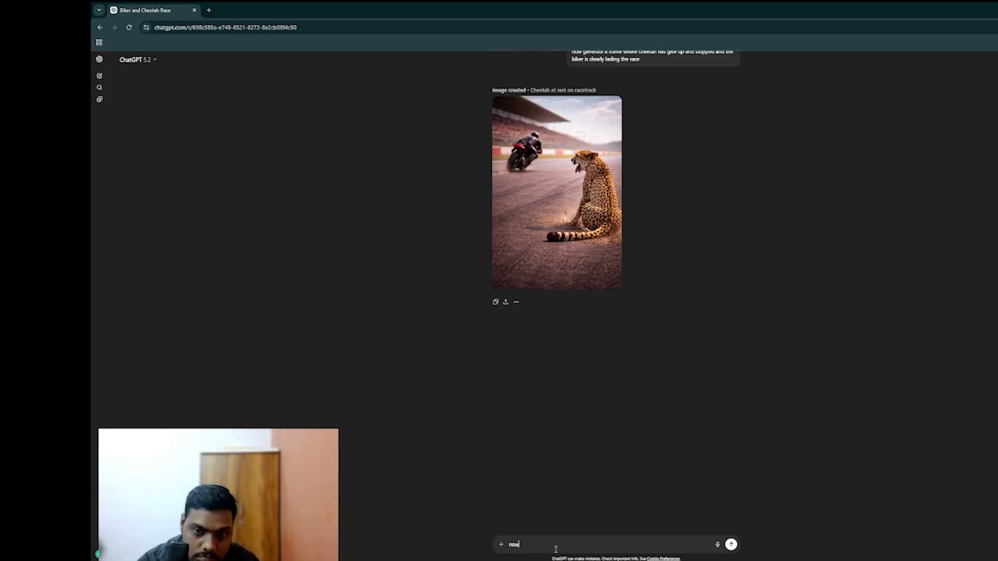
type(" give and")
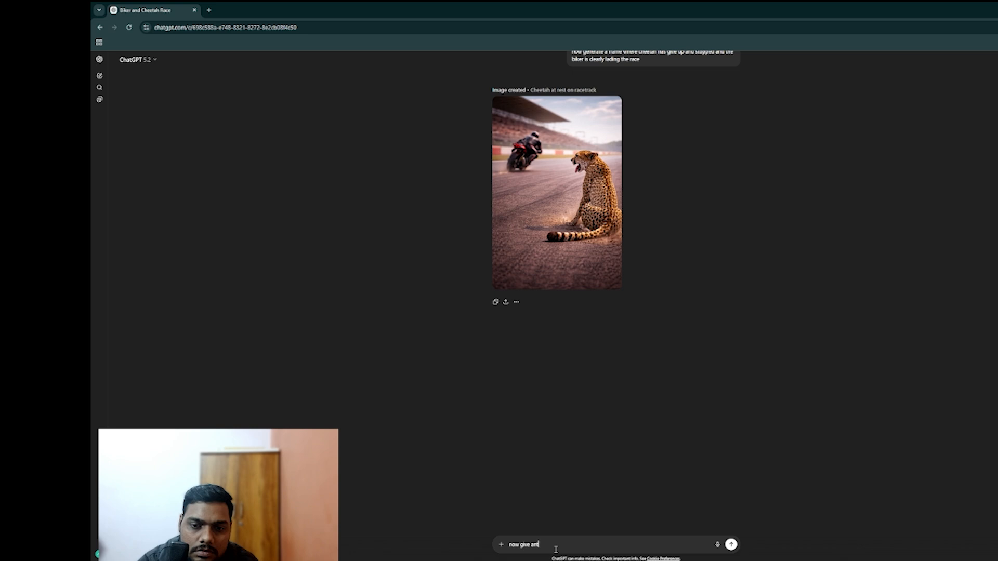
key("BackSpace")
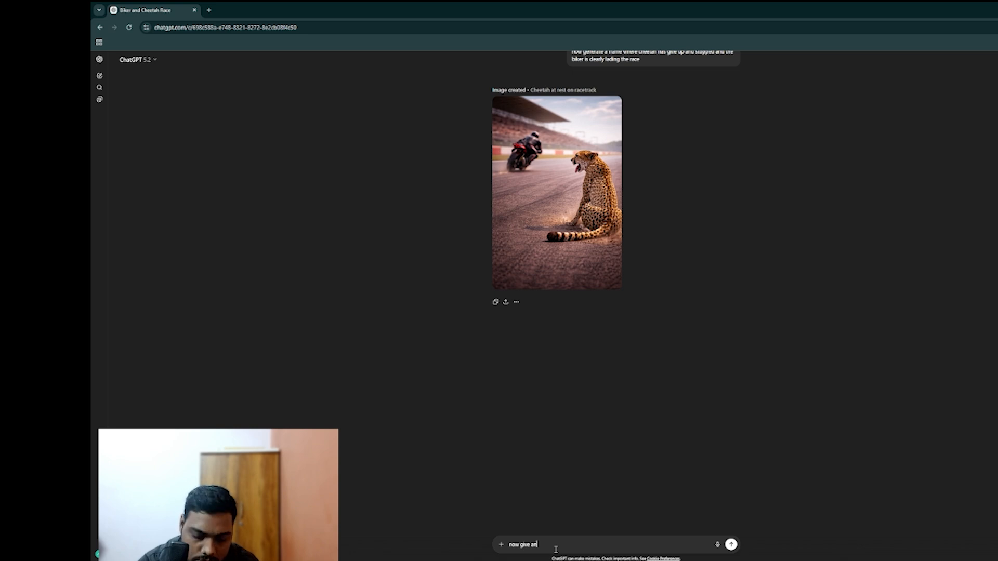
type("other frame ")
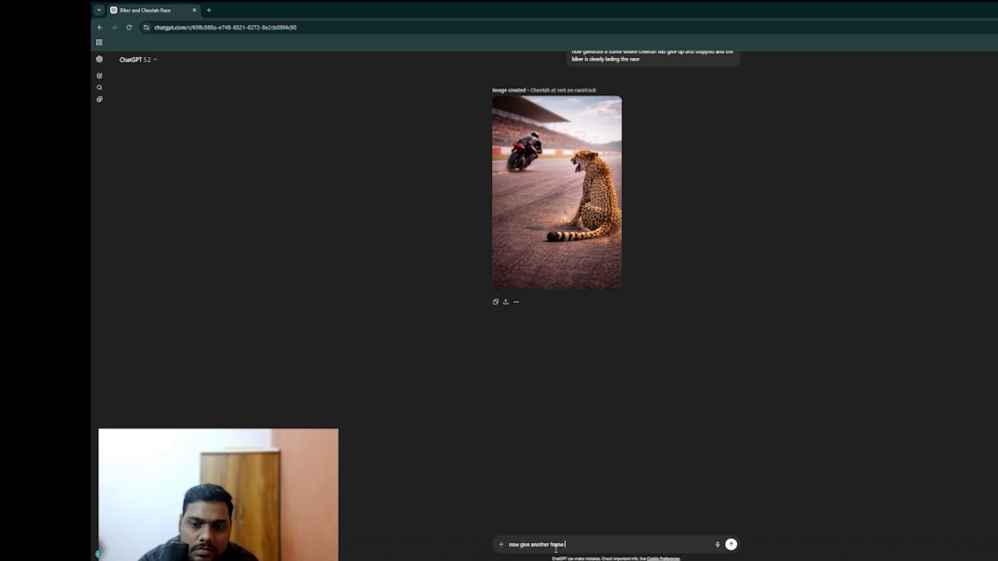
type("where")
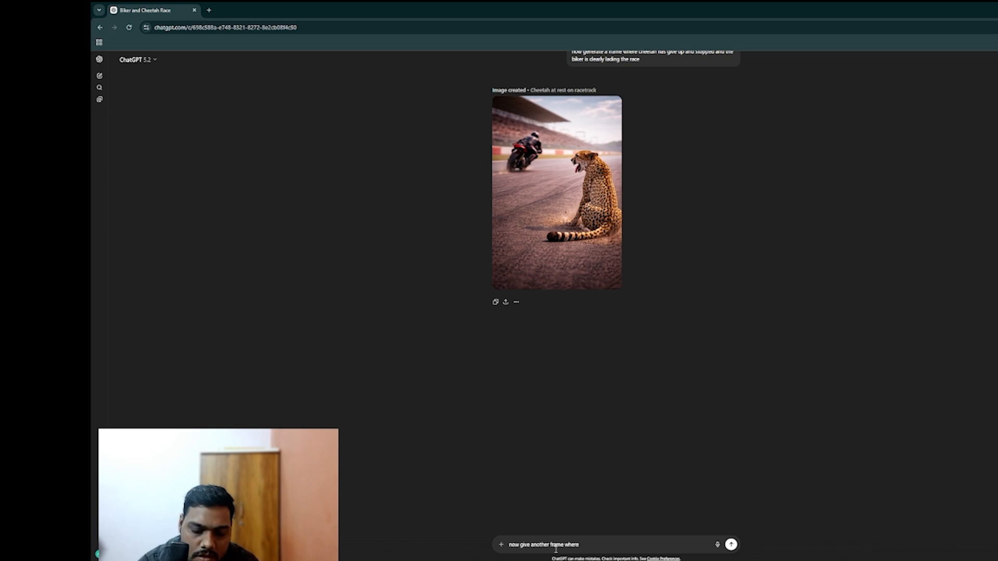
type(" audienc")
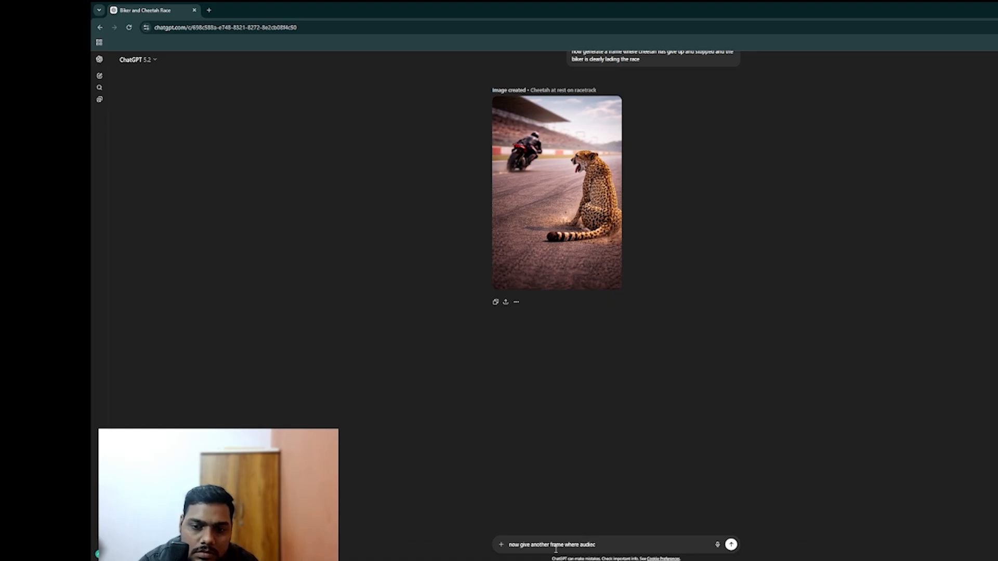
type("e is che")
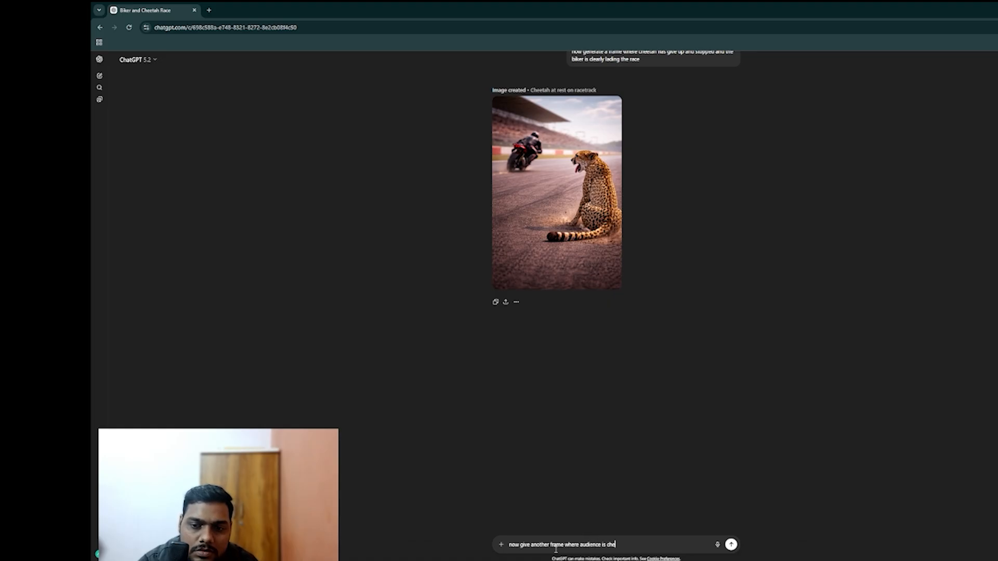
type("ering")
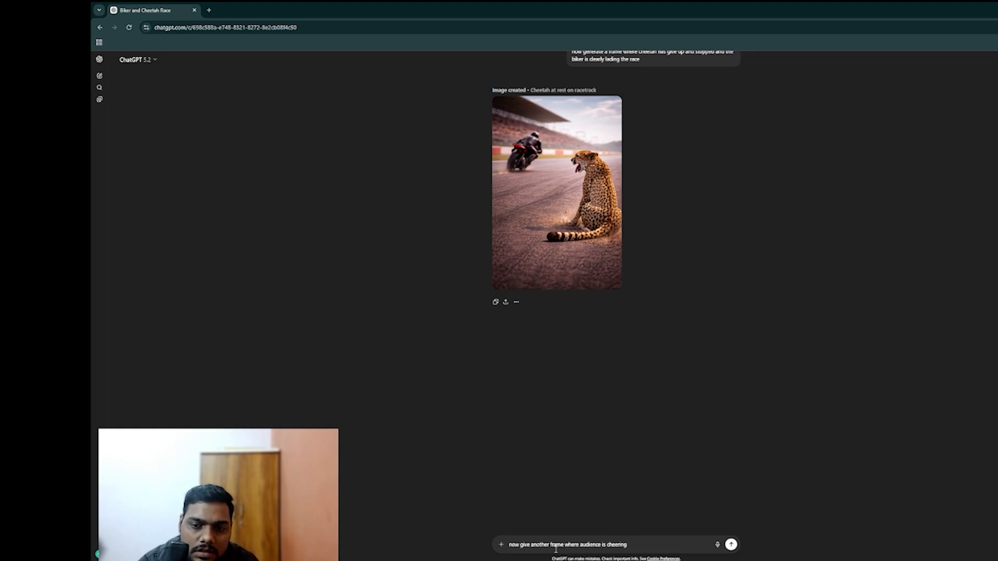
type(" and asking cheetah")
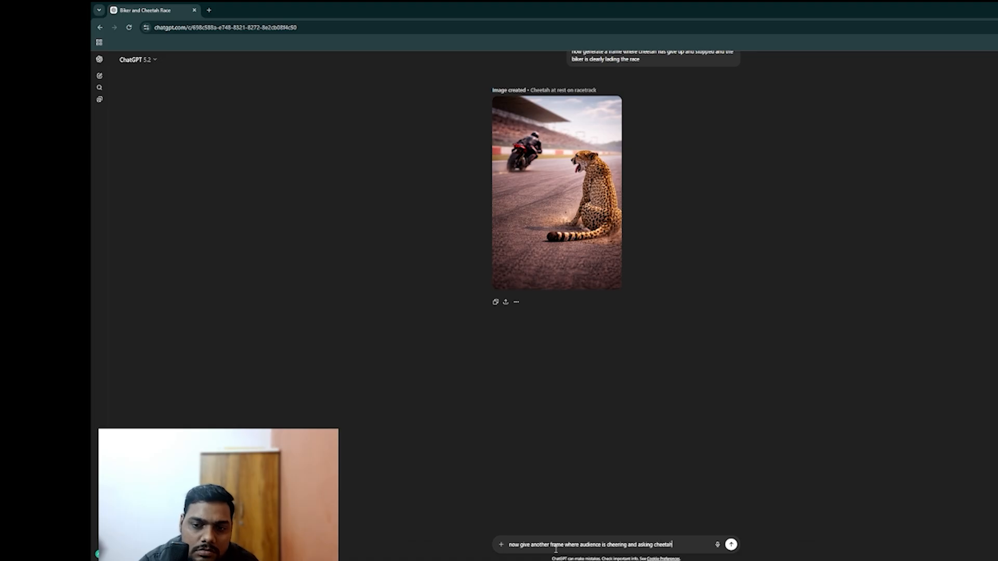
type(" to")
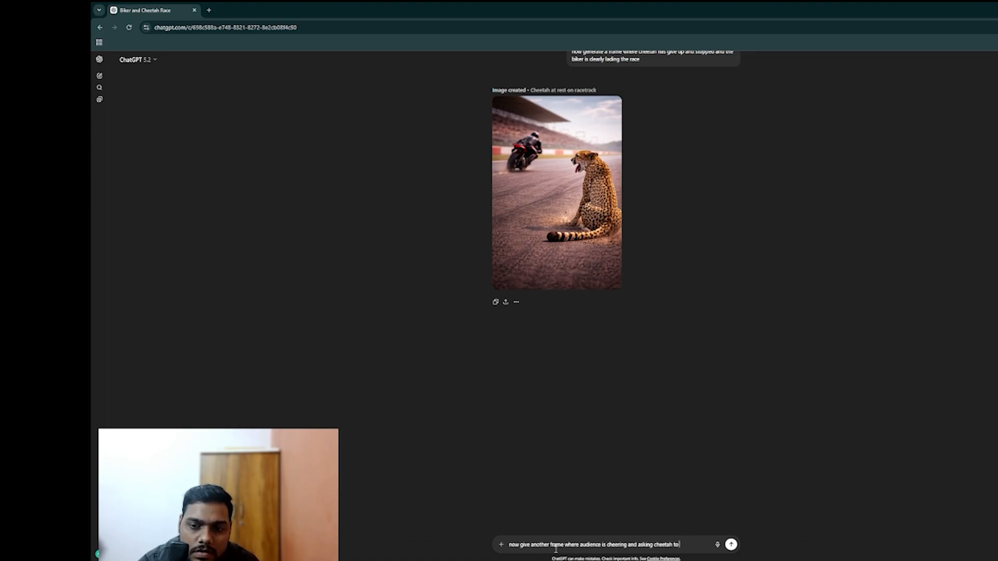
type(" stand")
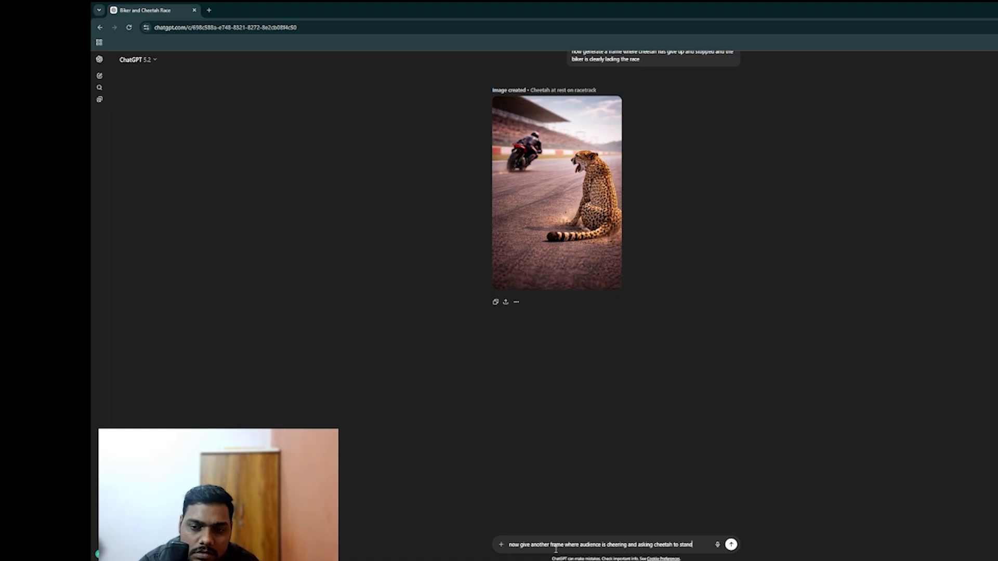
type(" up and")
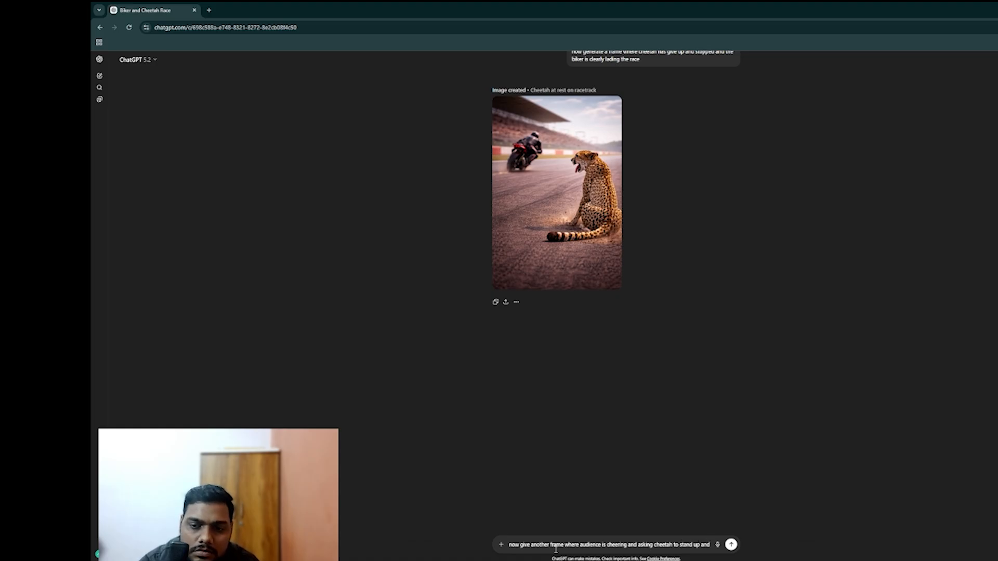
type(" w")
type("w")
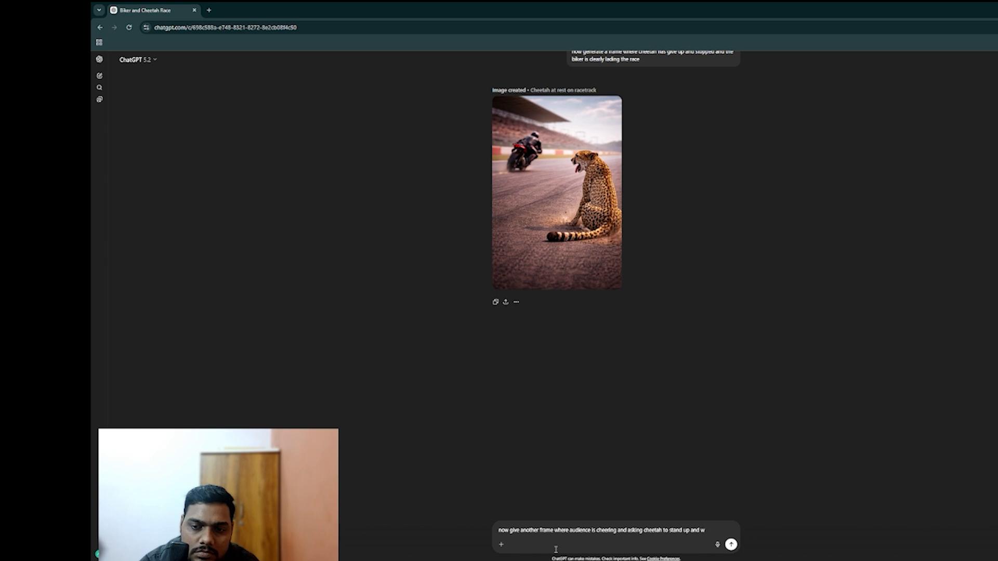
type("inning the ra")
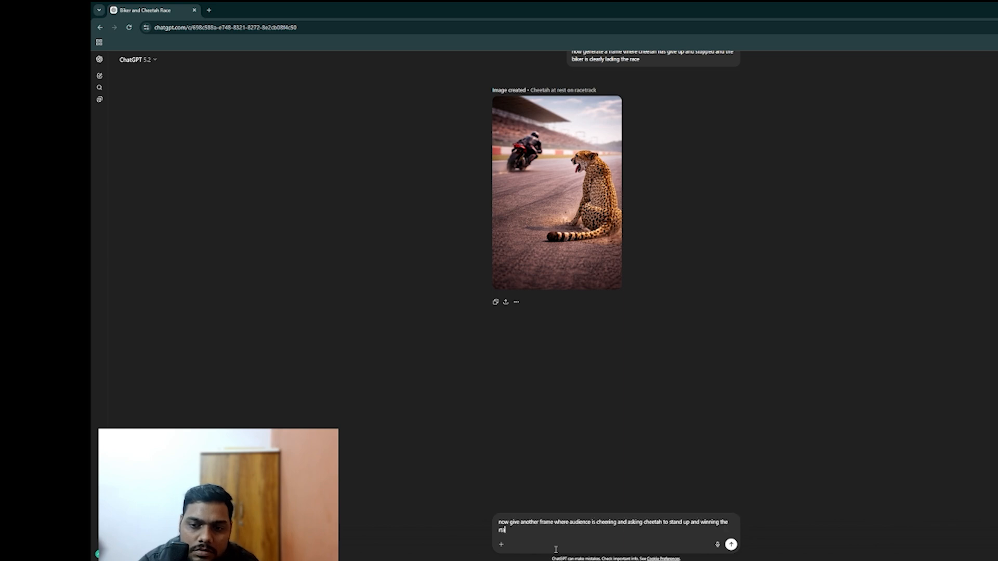
key("BackSpace")
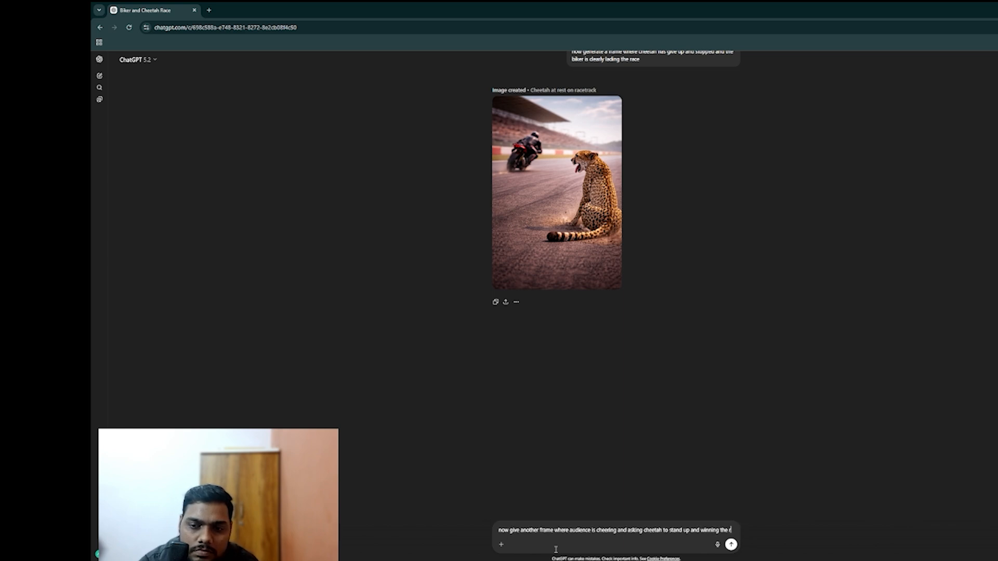
type("ace")
key("Return")
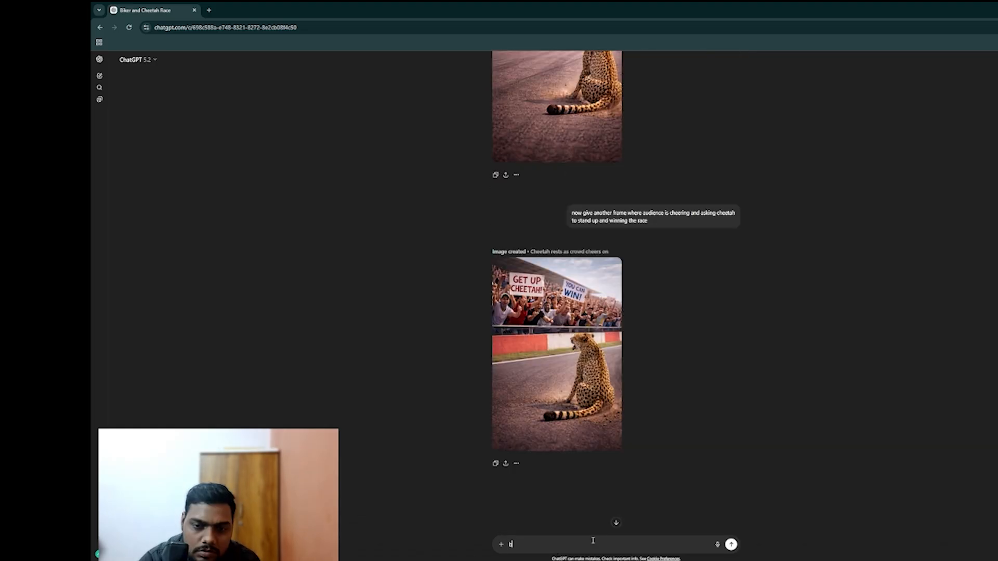
- Submit the prompt "now give a frame where cheetah is emotional and he decide to wake up"
type("row g")
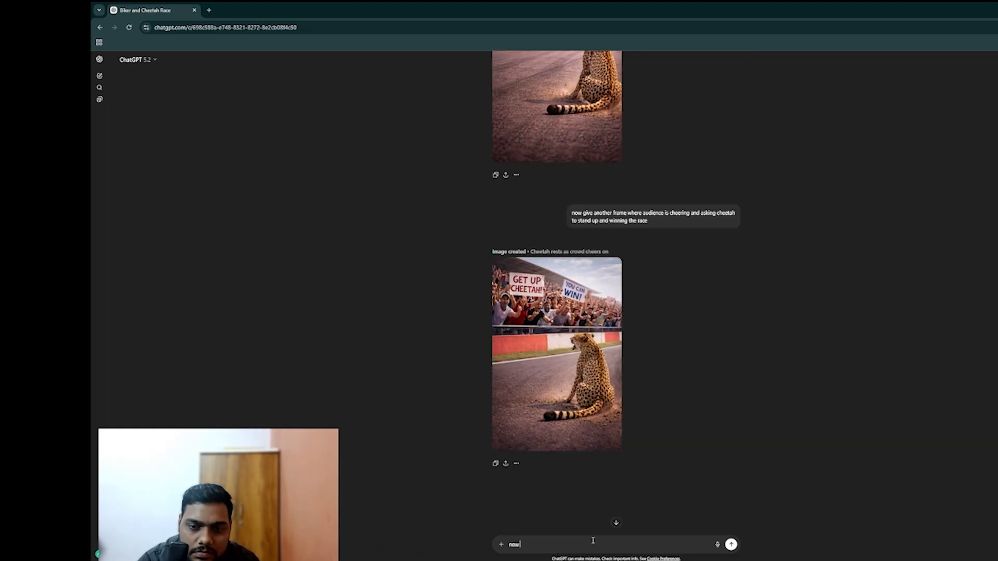
type("ive a")
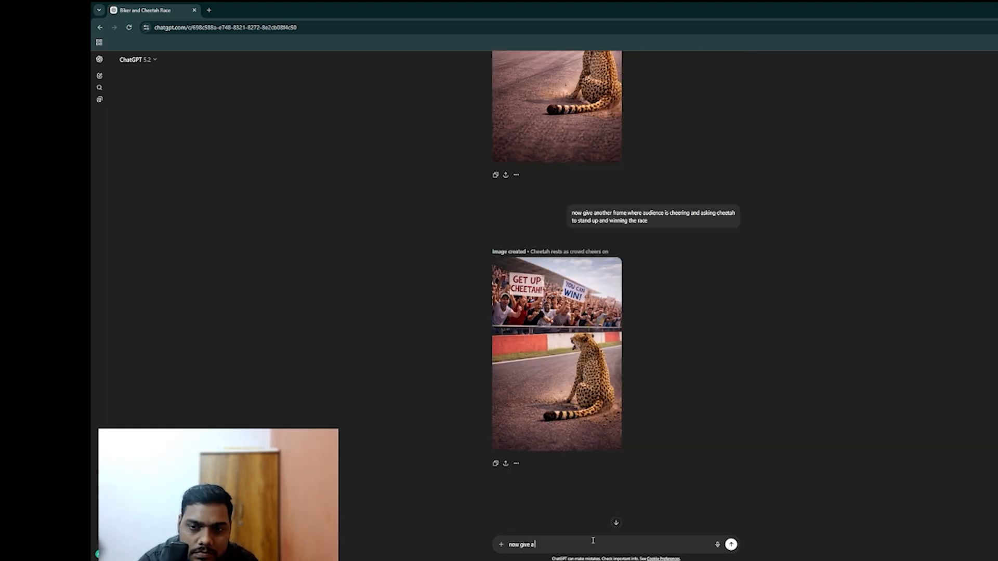
type(" gra")
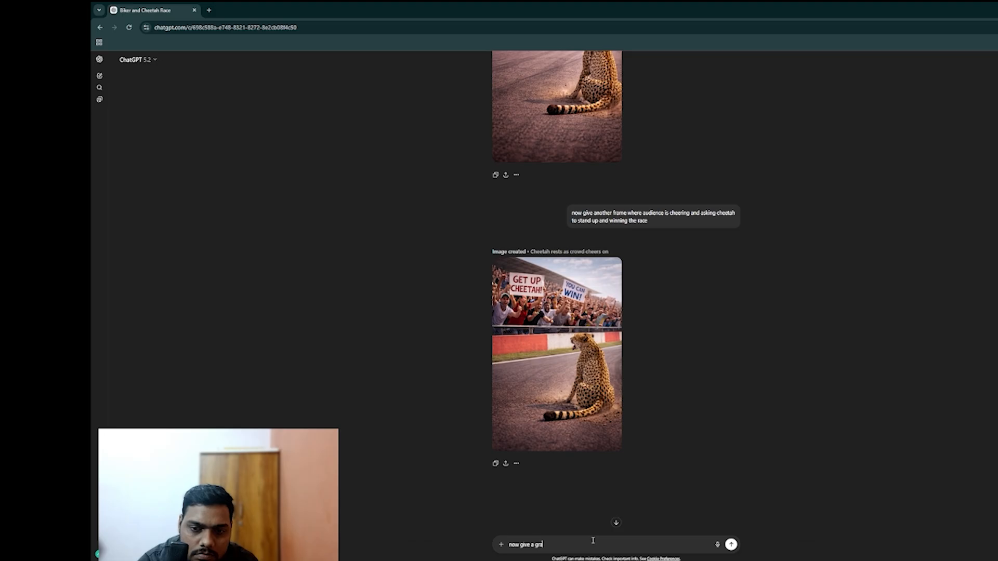
key("BackSpace")
key("BackSpace")
key("BackSpace")
type("fram")
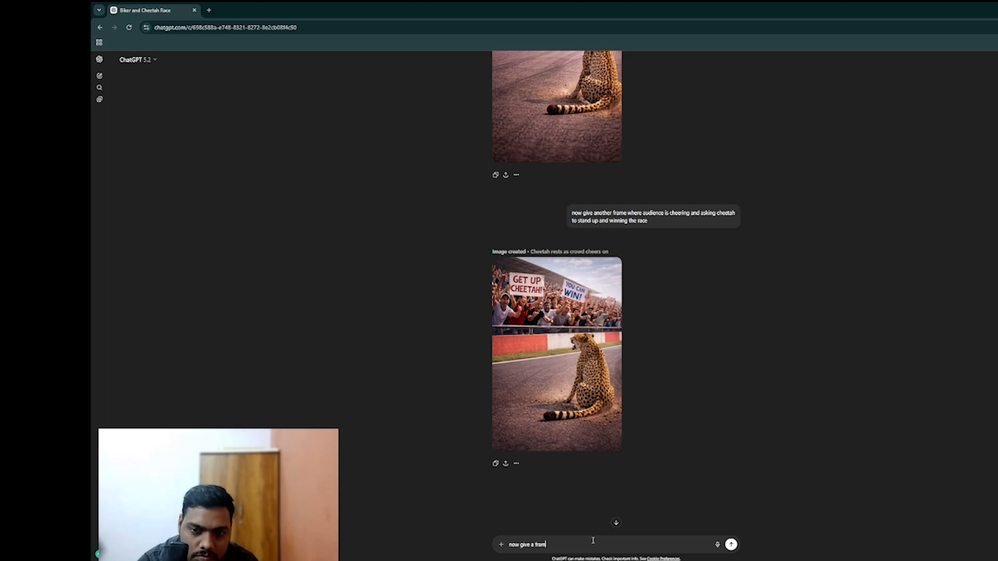
type("e wrere")
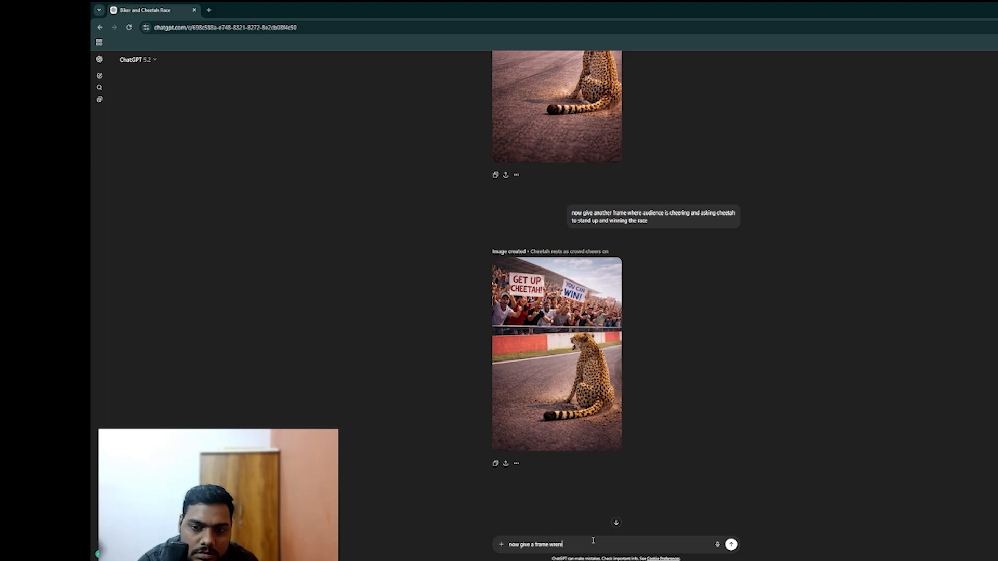
type("here cheer")
type("ah")
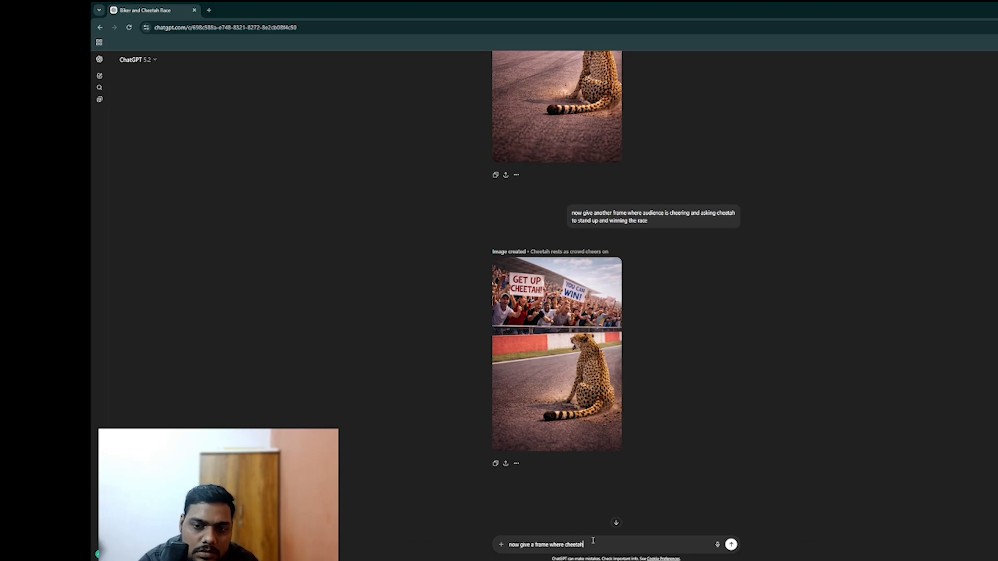
type(" wa")
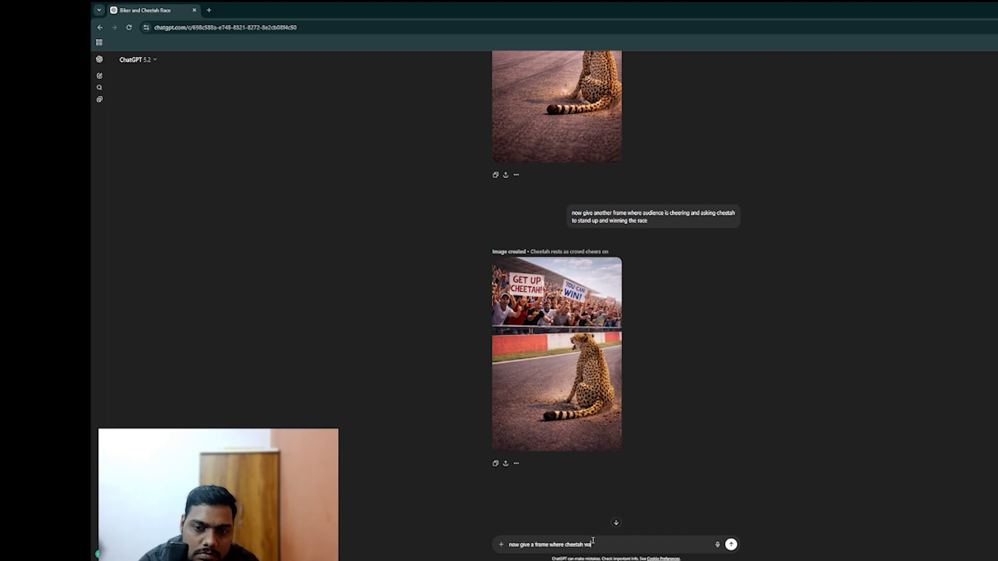
type("lks is em")
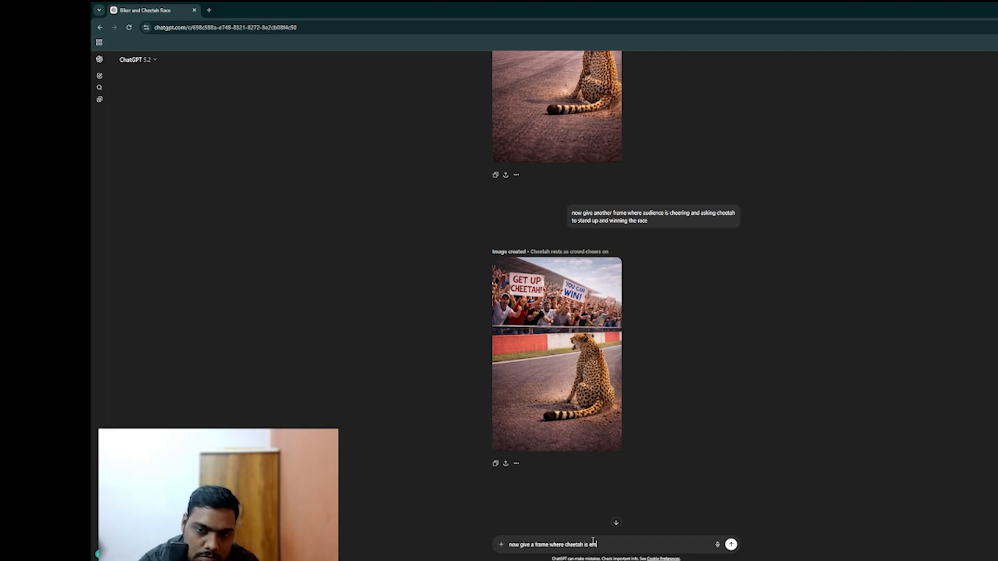
type("ot")
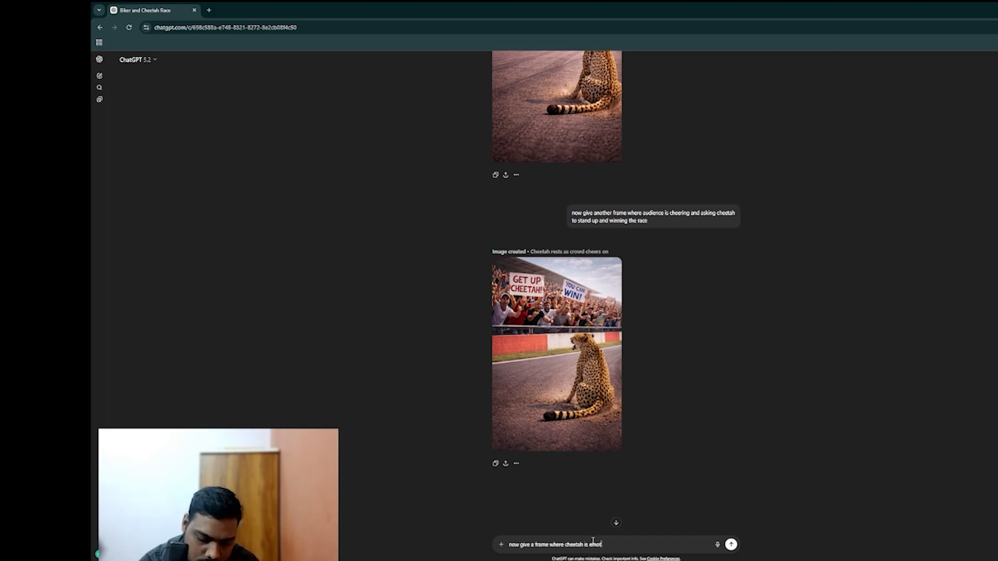
type("ional and")
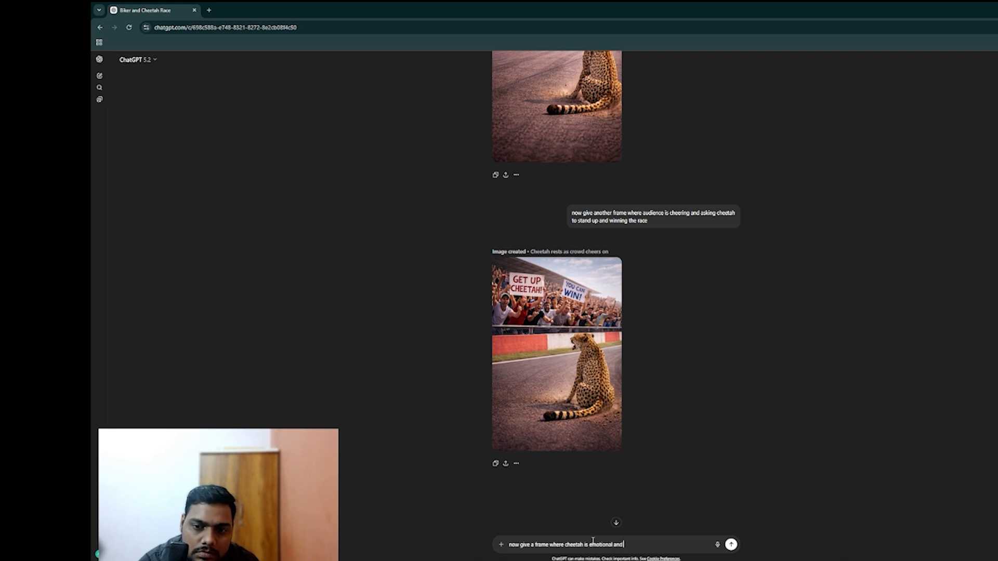
type(" he di")
type("cide to")
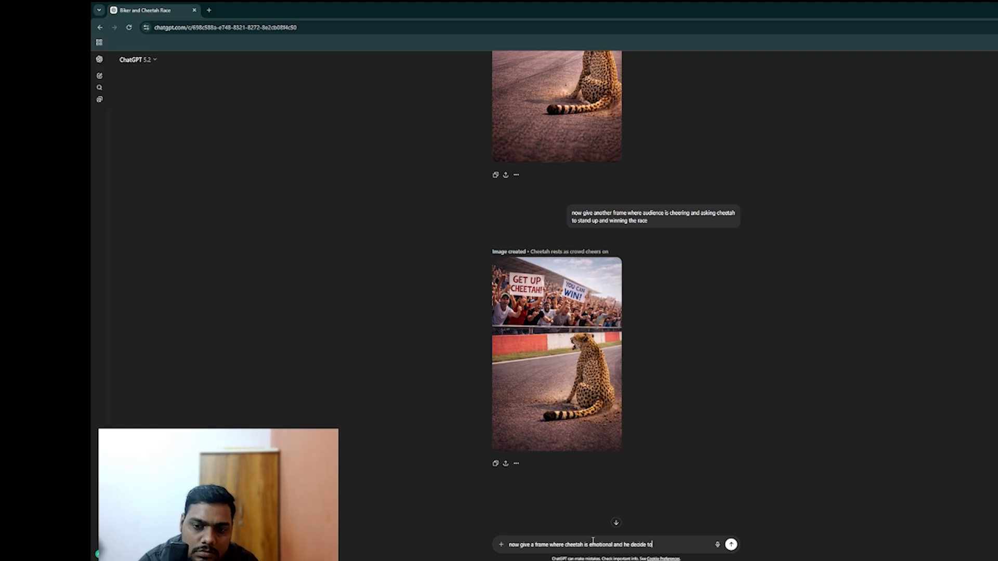
type(" wake up")
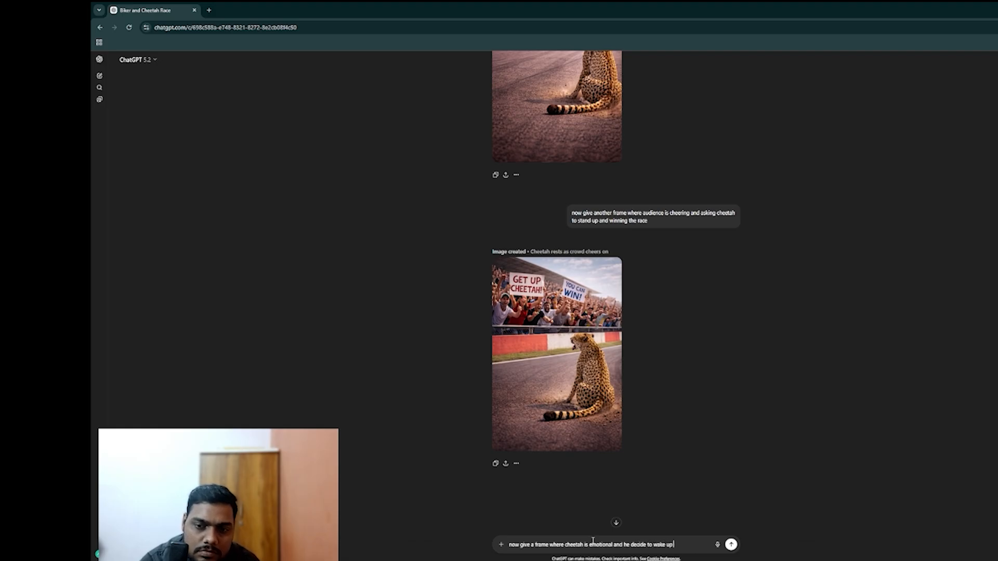
key("Return")
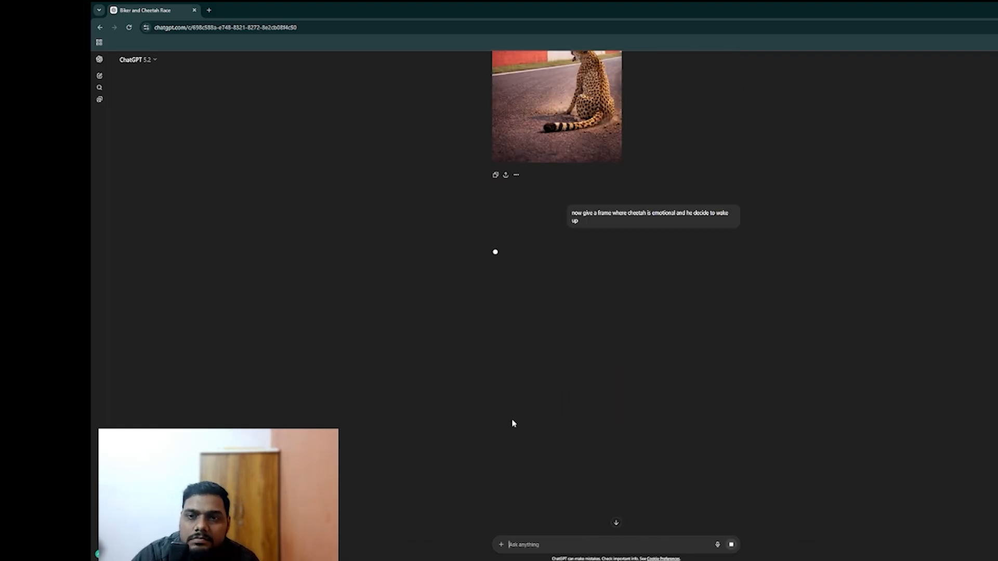
- Review the generated race frames throughout the conversation, from the latest images back to the early landscape ones
scroll(515, 419, "up", 5)
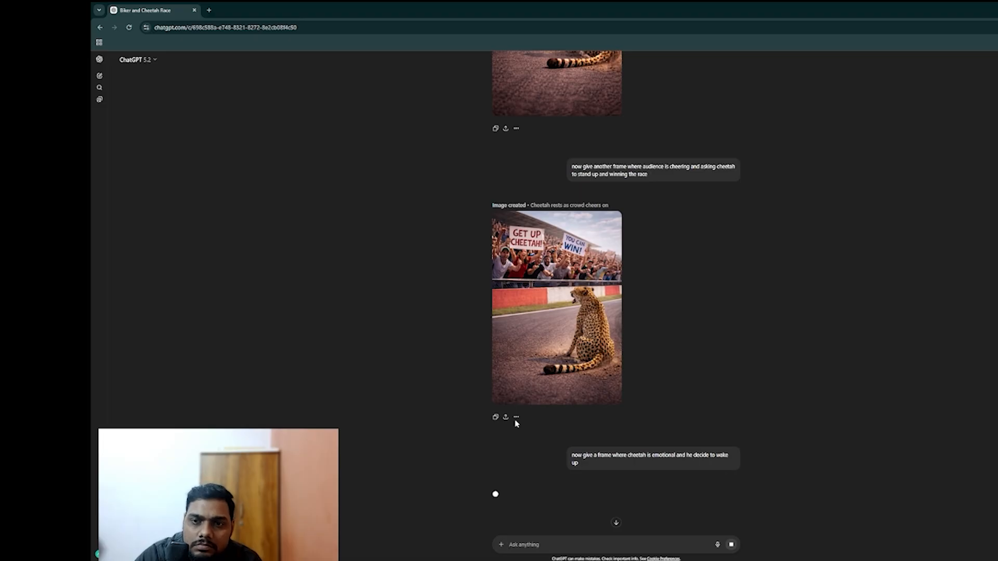
scroll(516, 424, "down", 4)
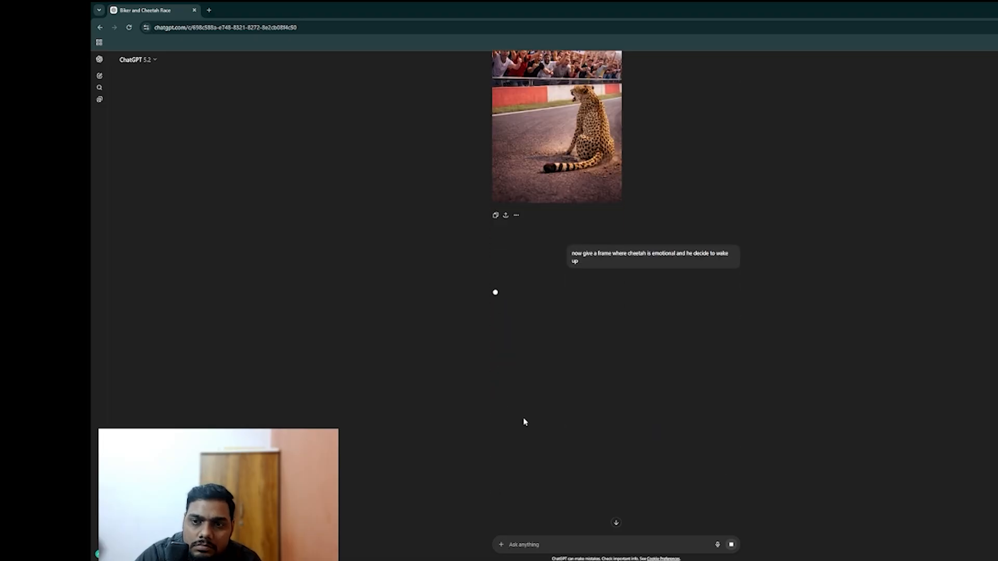
scroll(544, 423, "up", 2)
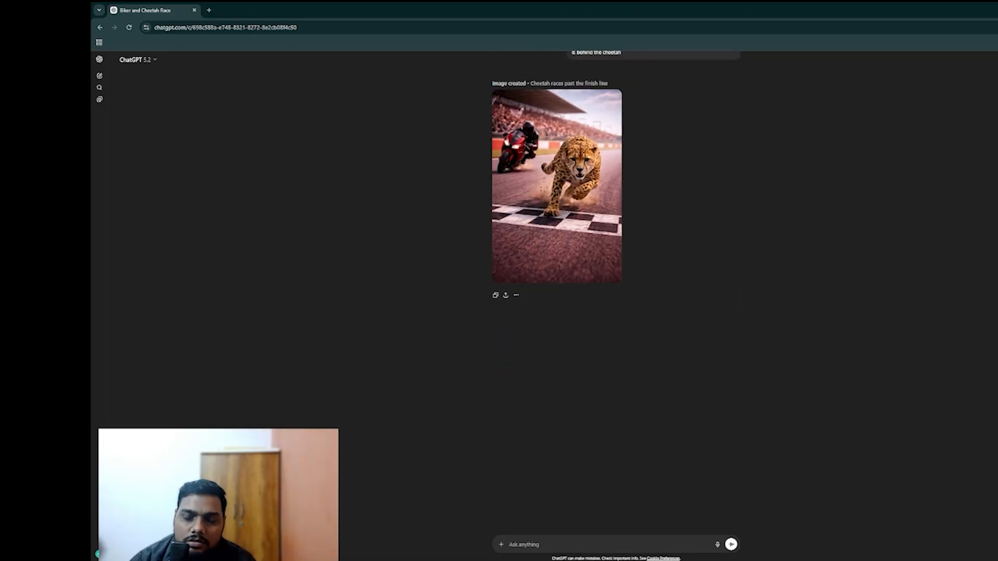
scroll(653, 160, "up", 4)
scroll(704, 218, "up", 8)
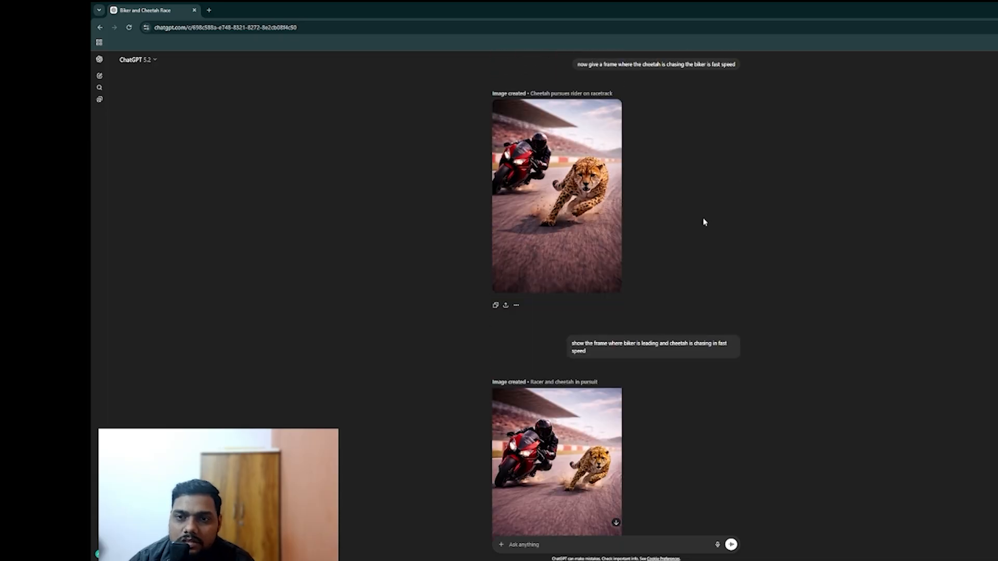
scroll(726, 223, "down", 15)
scroll(725, 224, "up", 10)
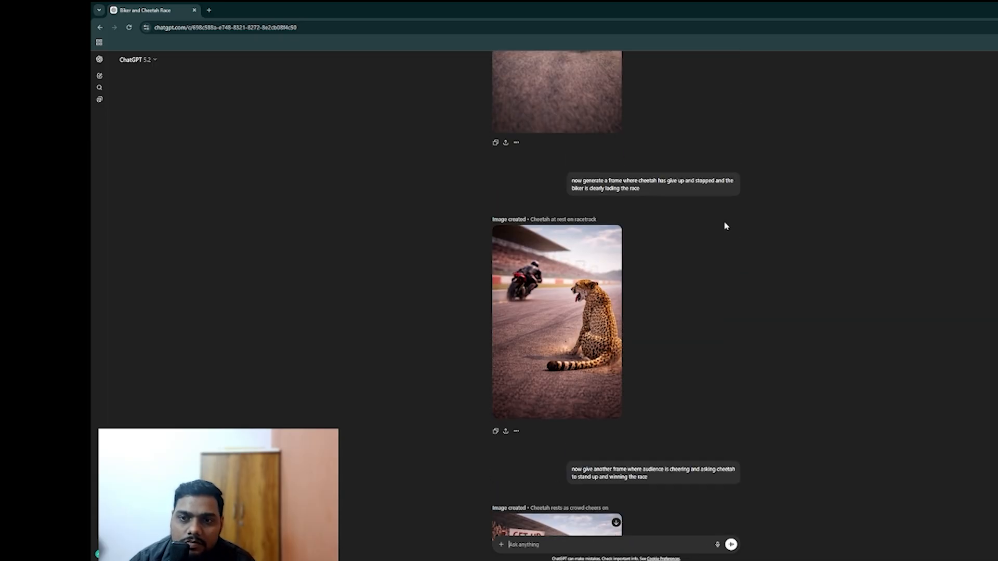
scroll(726, 227, "up", 12)
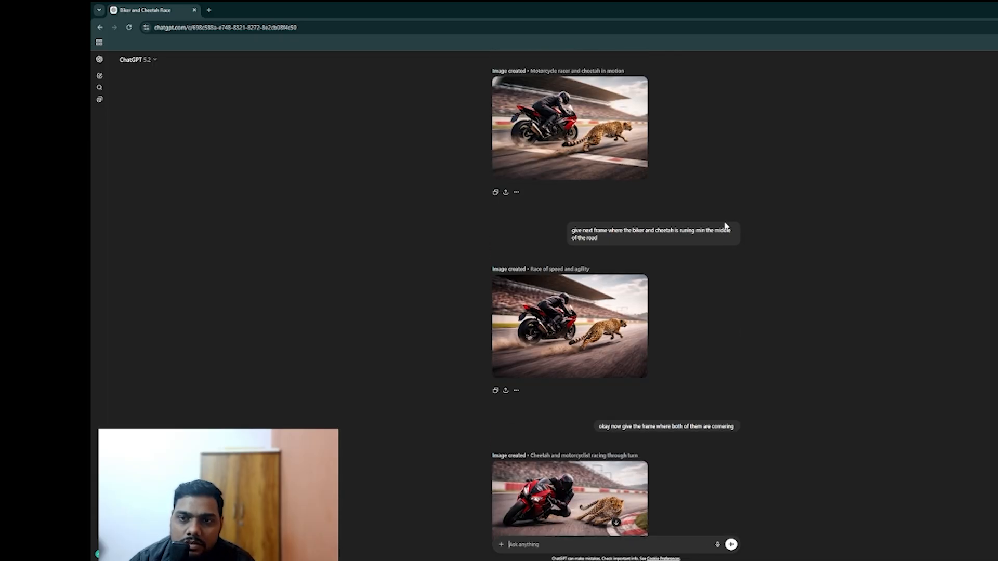
- Draft the message "now give the prompt from first frame to the last frame you provided for the video generation on the google flow"
scroll(730, 226, "down", 15)
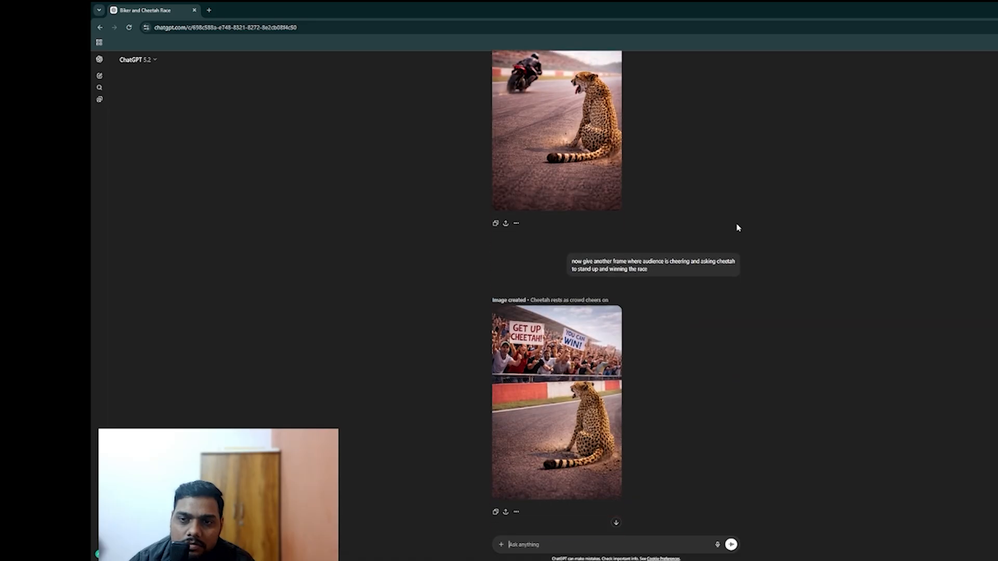
scroll(744, 247, "down", 20)
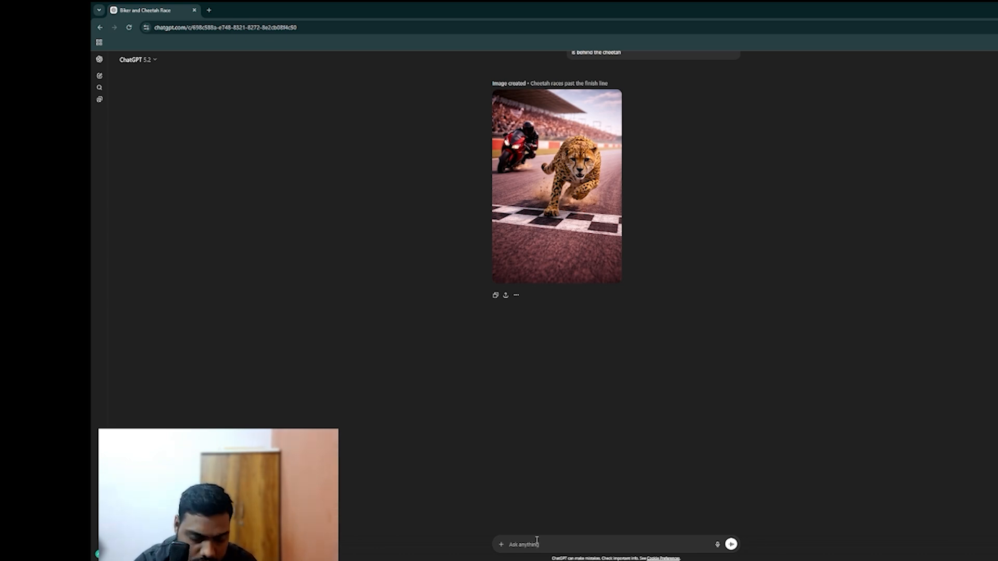
type("ge")
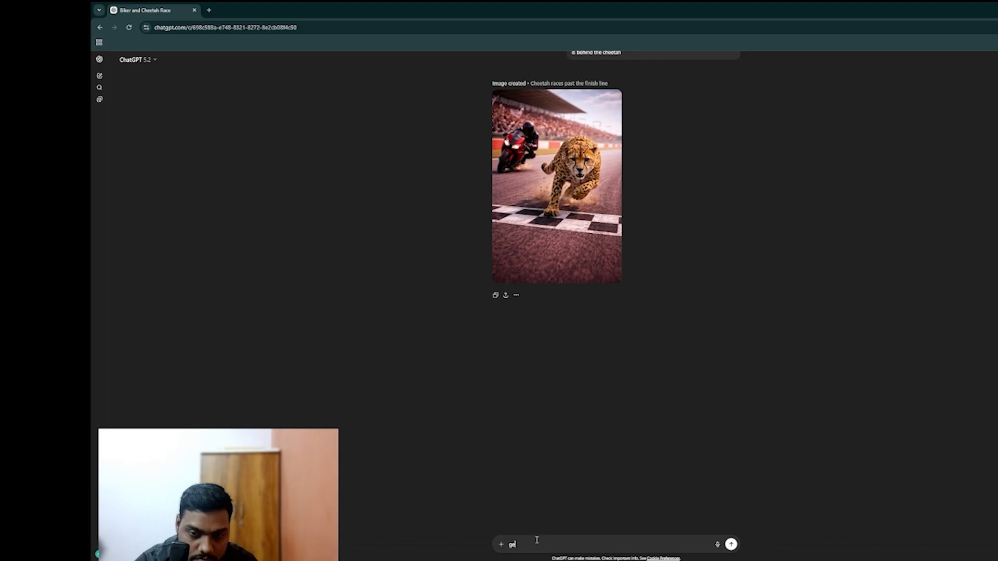
type("ne")
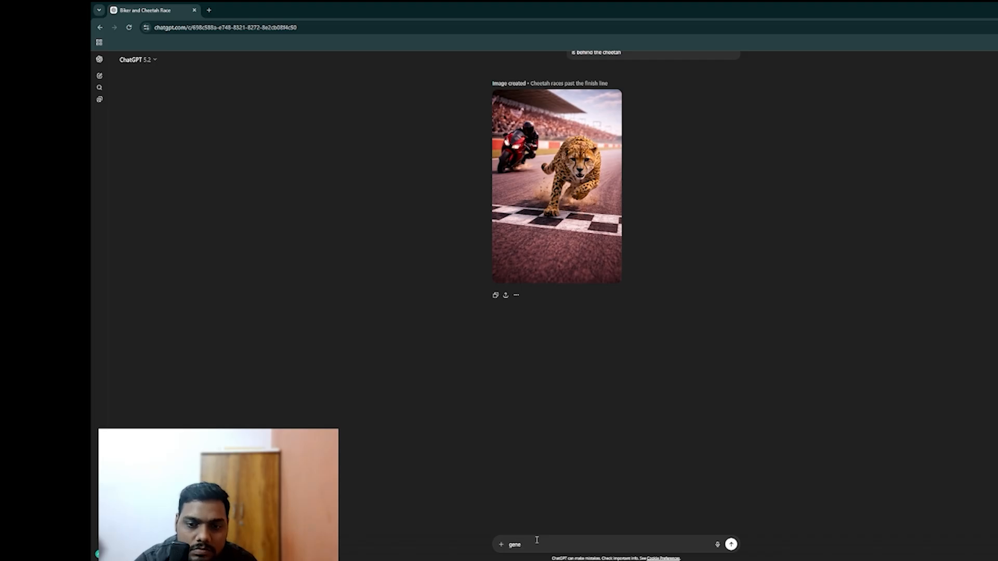
key("BackSpace")
key("BackSpace")
key("BackSpace")
key("BackSpace")
type("now")
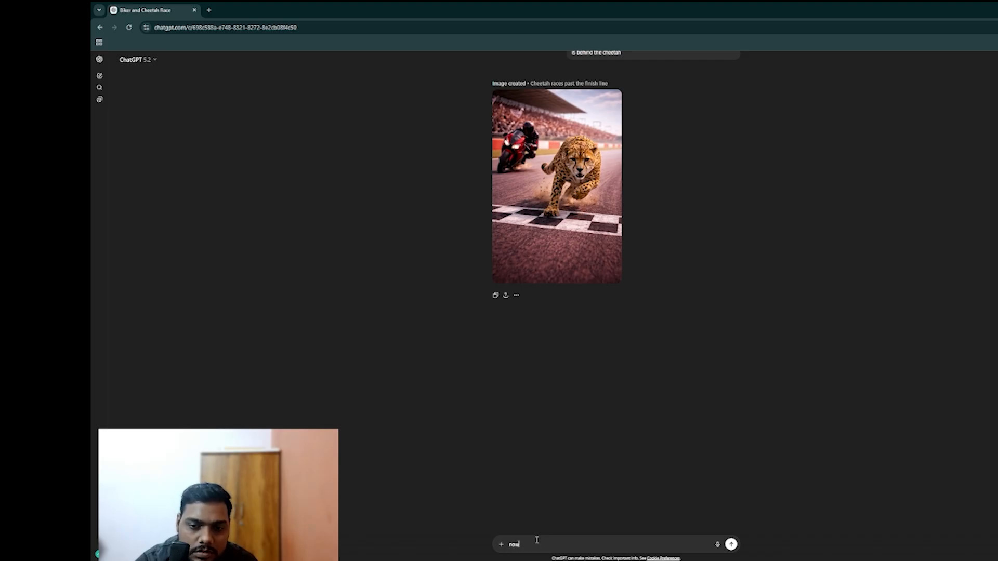
type(" ge")
type("ve")
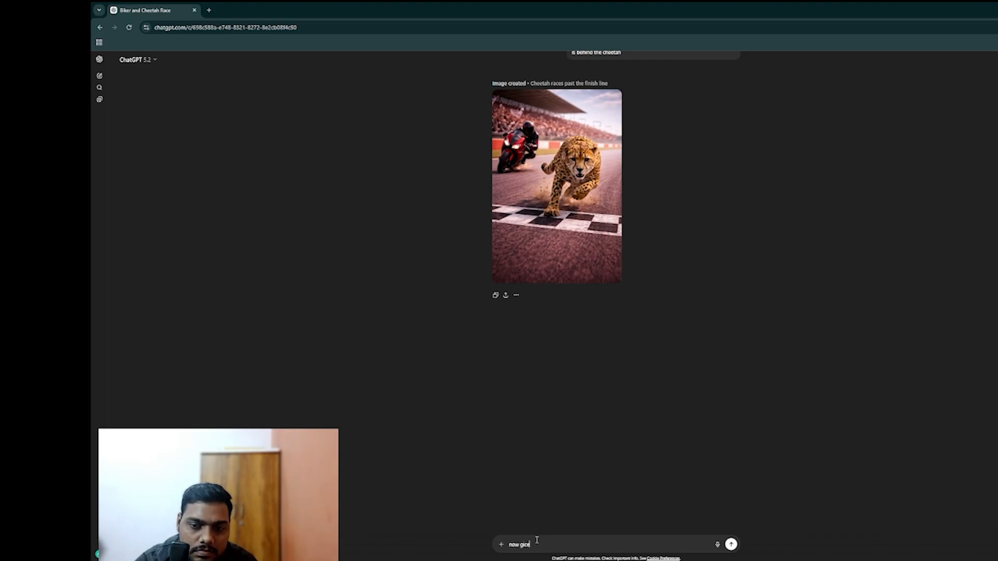
type(" the pro")
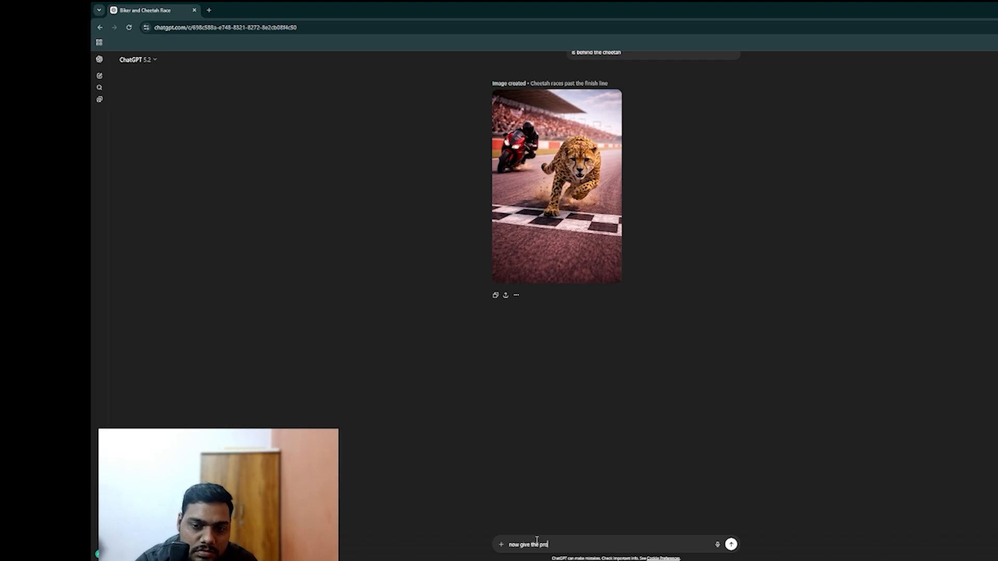
type("mptpt")
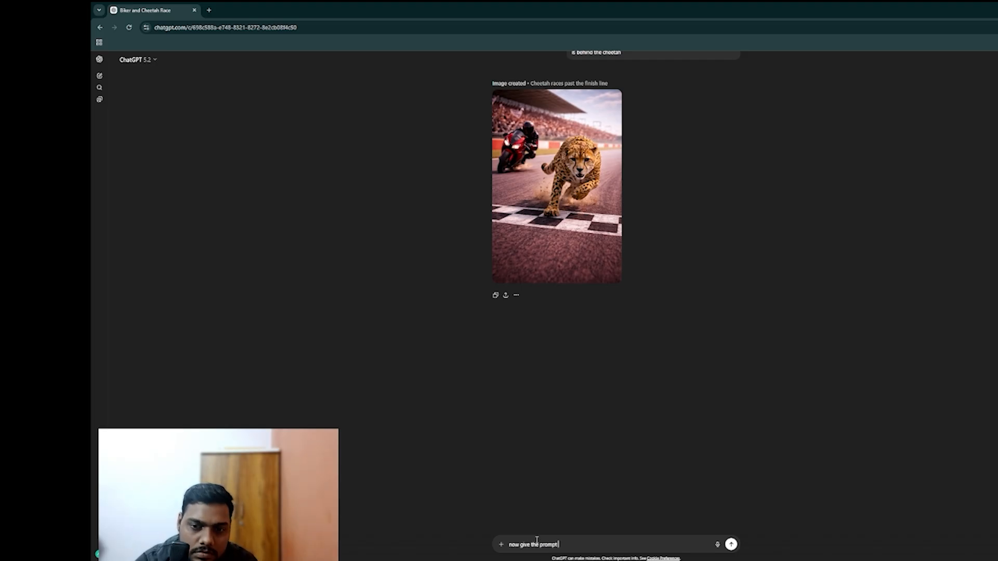
type(" from")
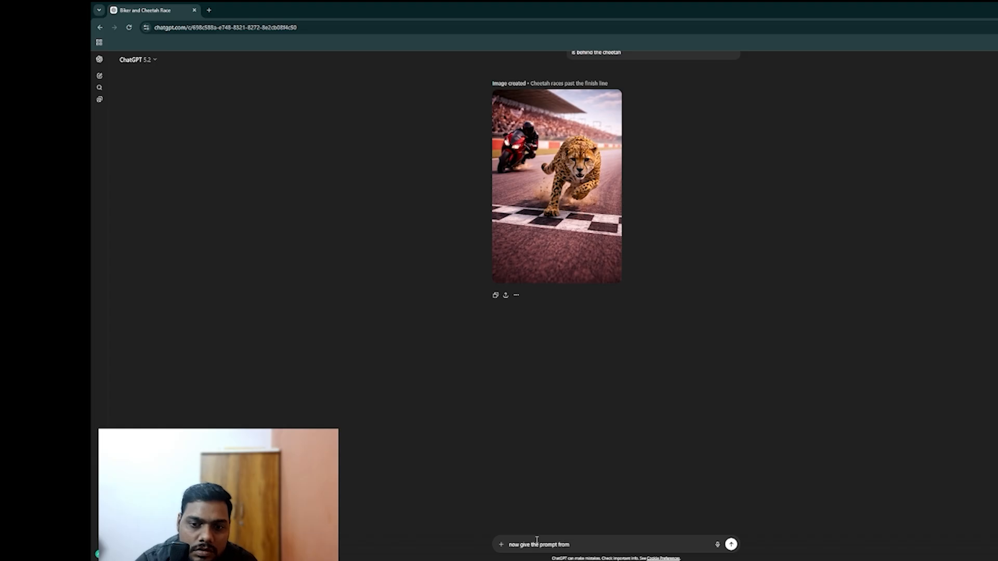
type("g")
type(" first f")
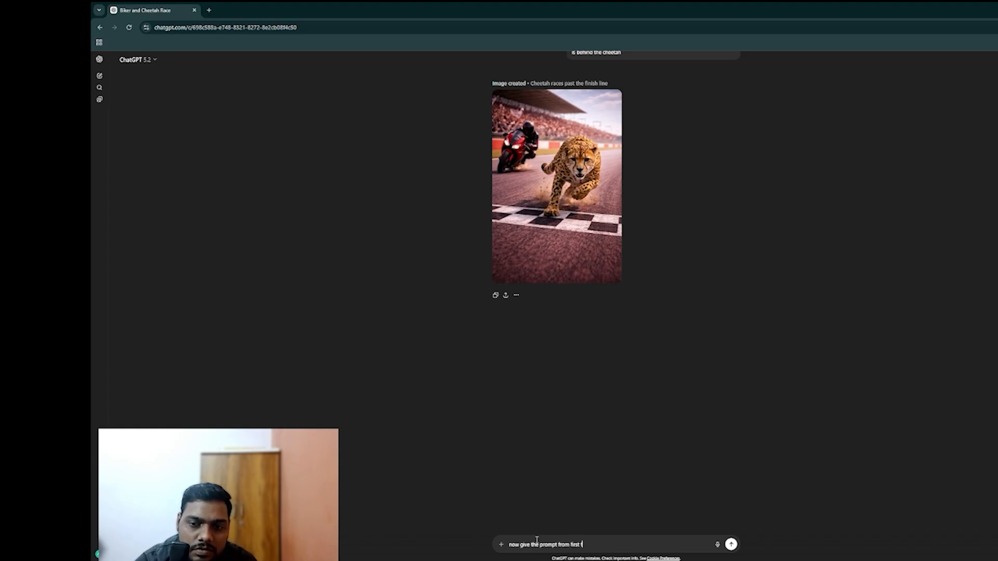
type("rame to the last ")
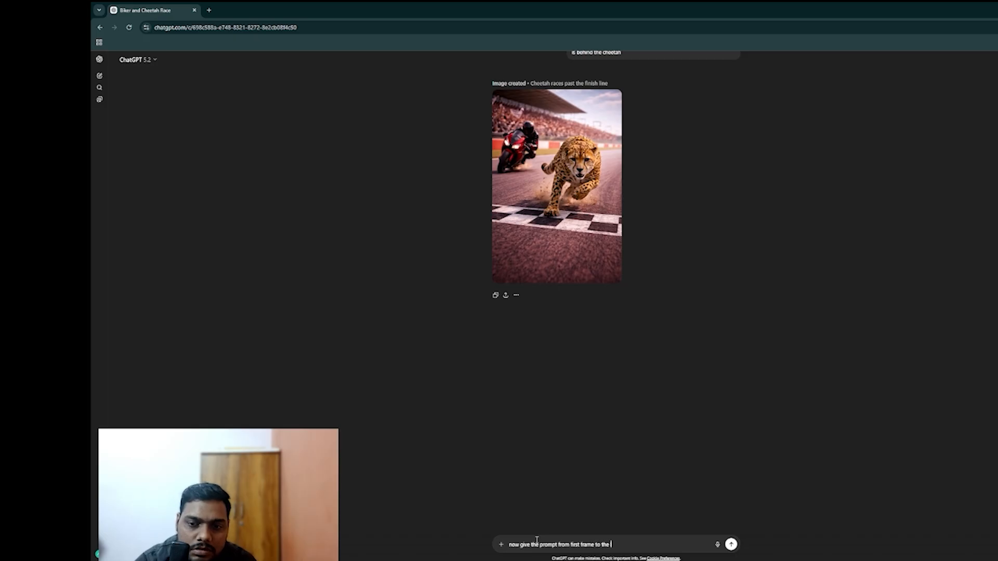
type("fra")
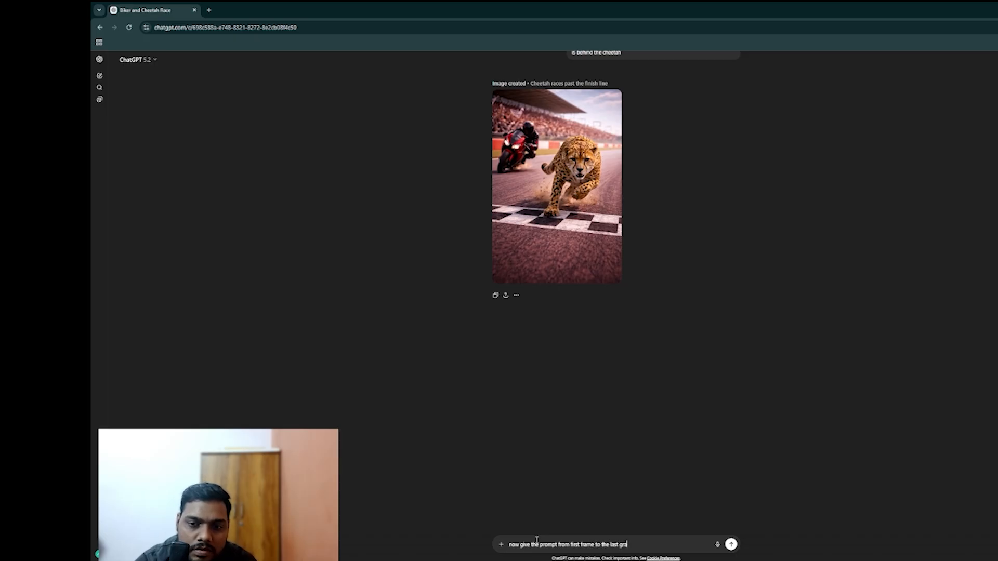
type("fram")
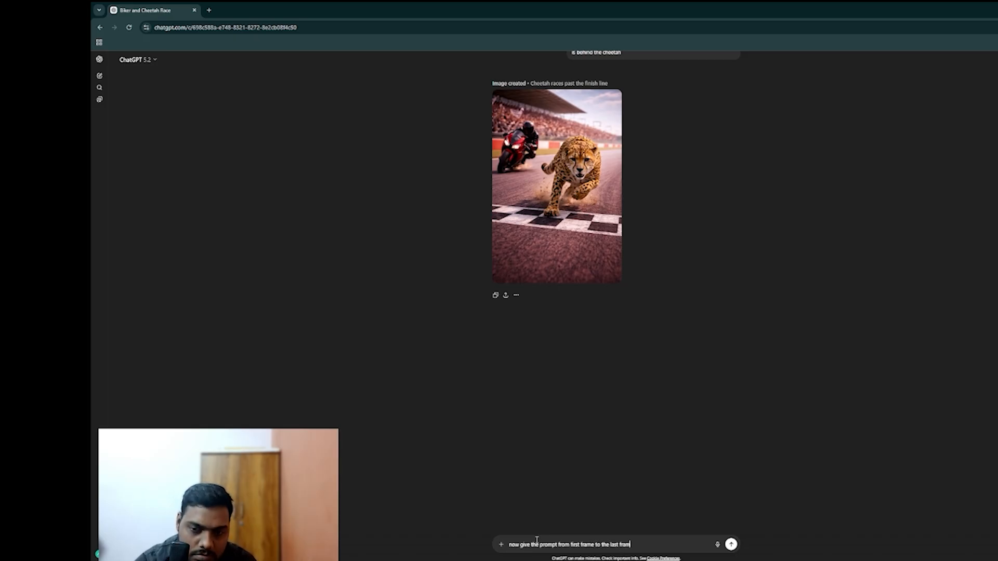
type("e you")
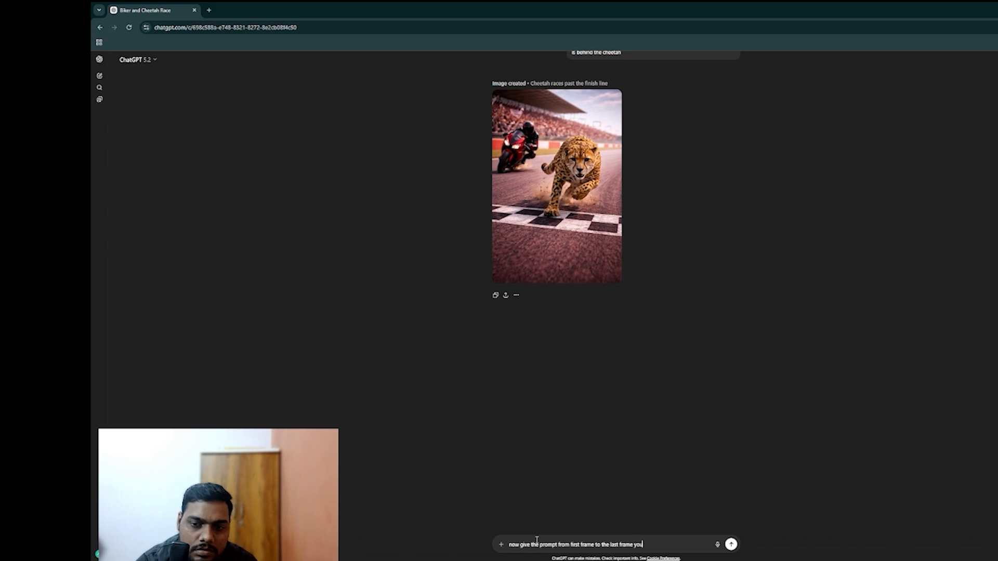
type(" cr")
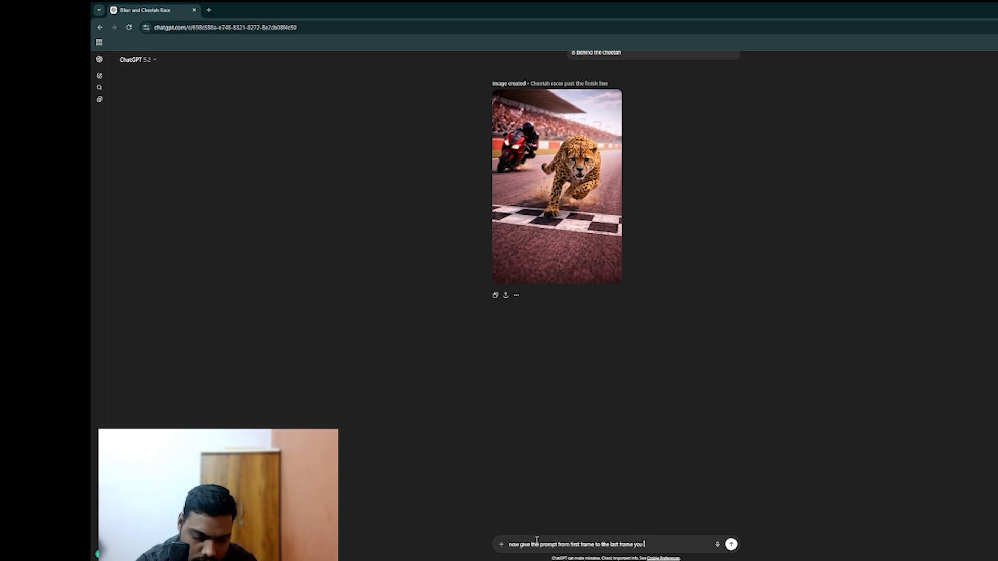
type(" provided! f")
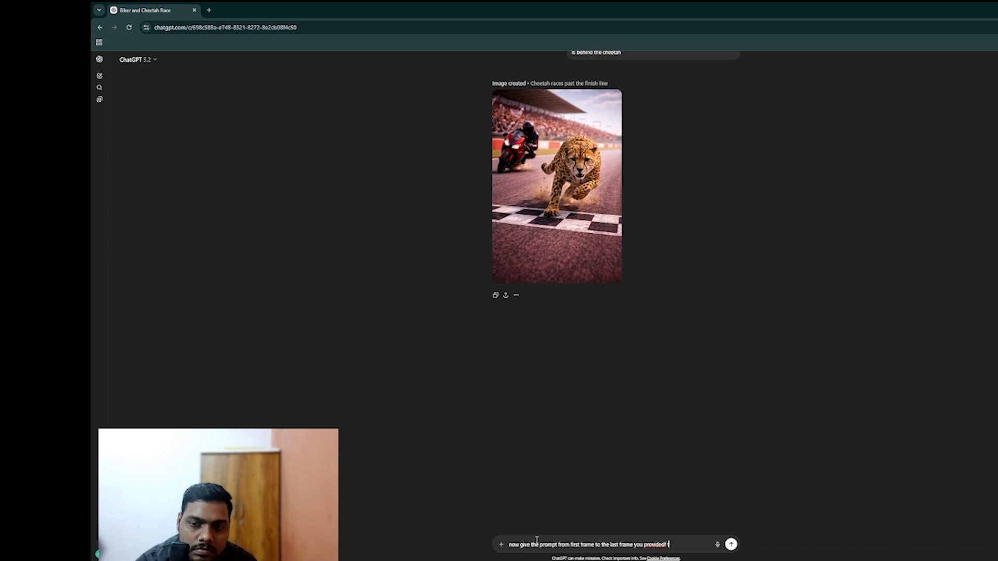
type("or t")
key("BackSpace")
key("BackSpace")
key("BackSpace")
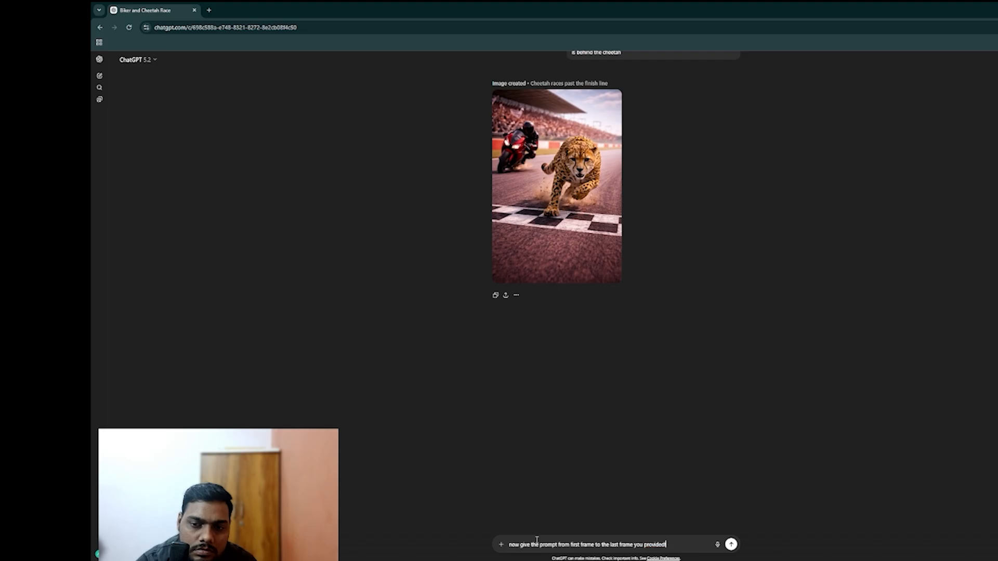
type("for  the video generati")
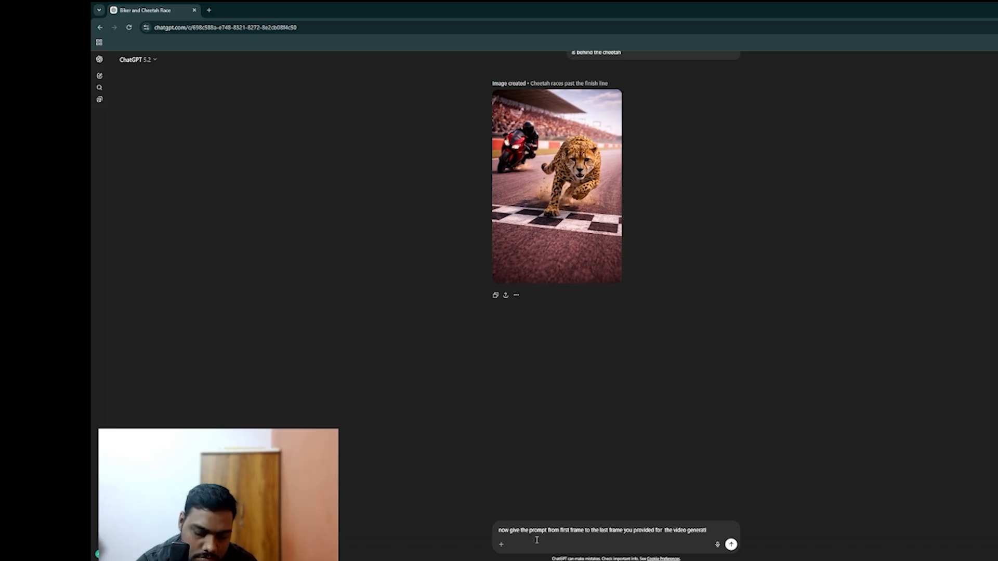
type("on on t")
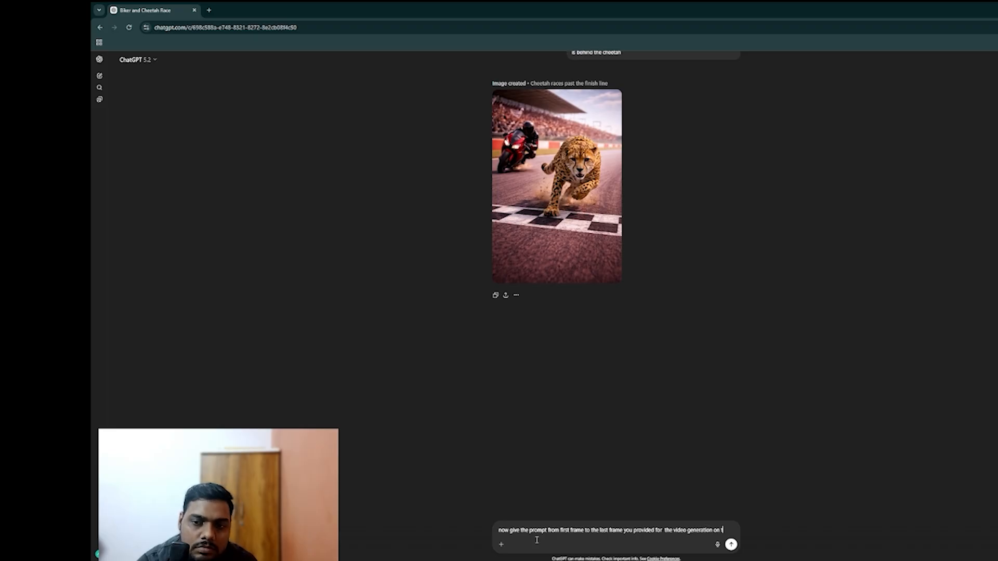
type("he google g")
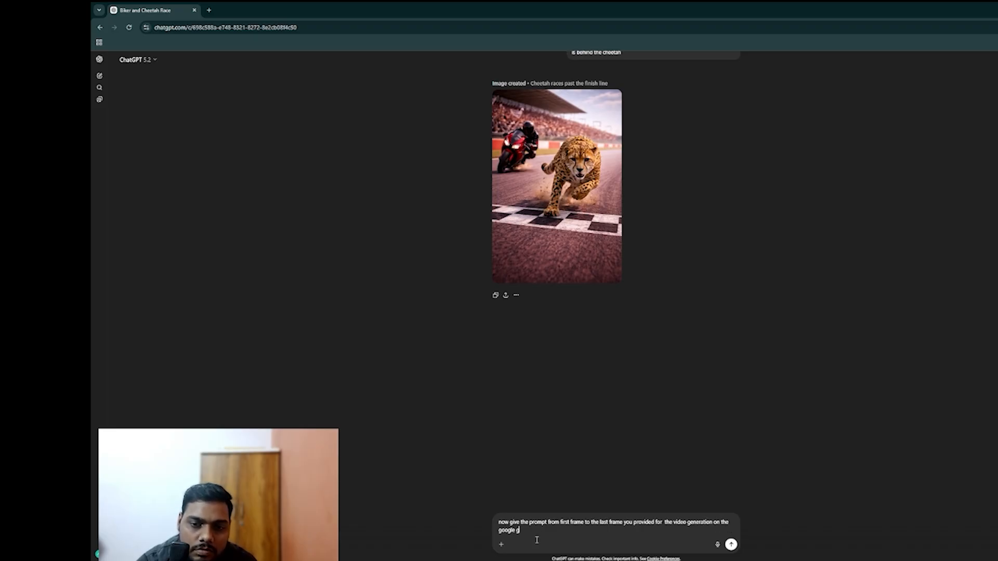
key("BackSpace")
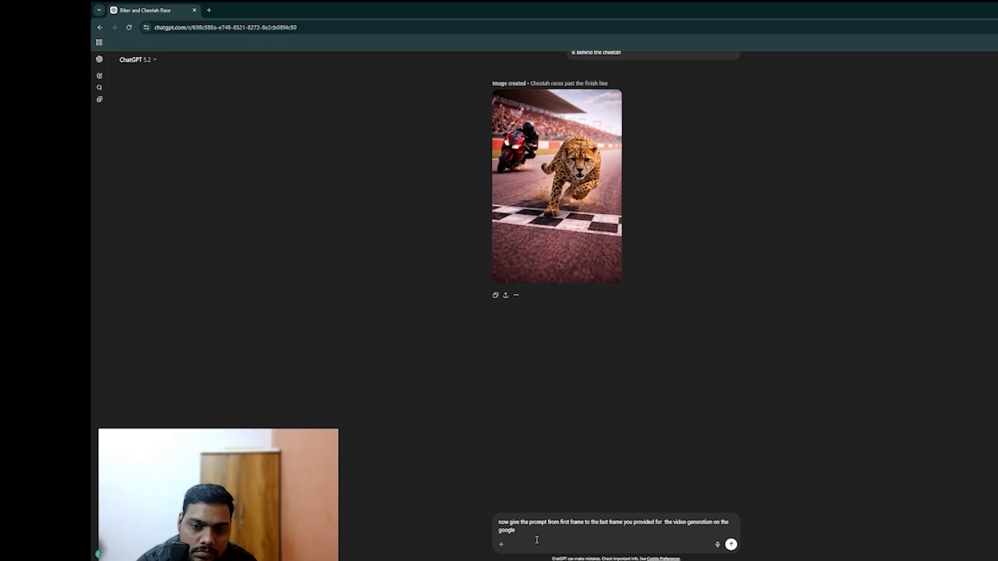
type("flow")
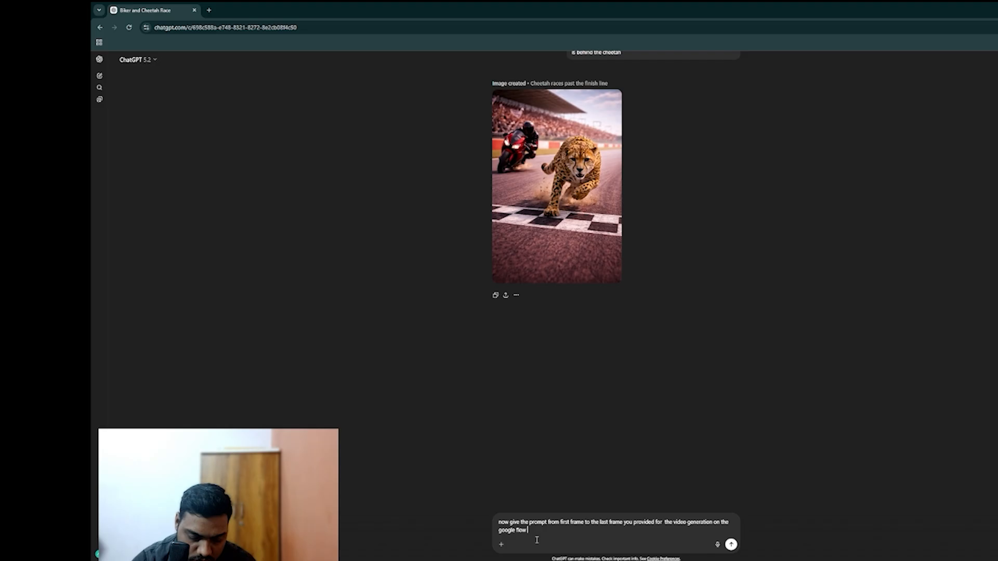
- Add ", the race should be cinematic and reference picture of frames should be included" to the message and submit it
type(".the race sh")
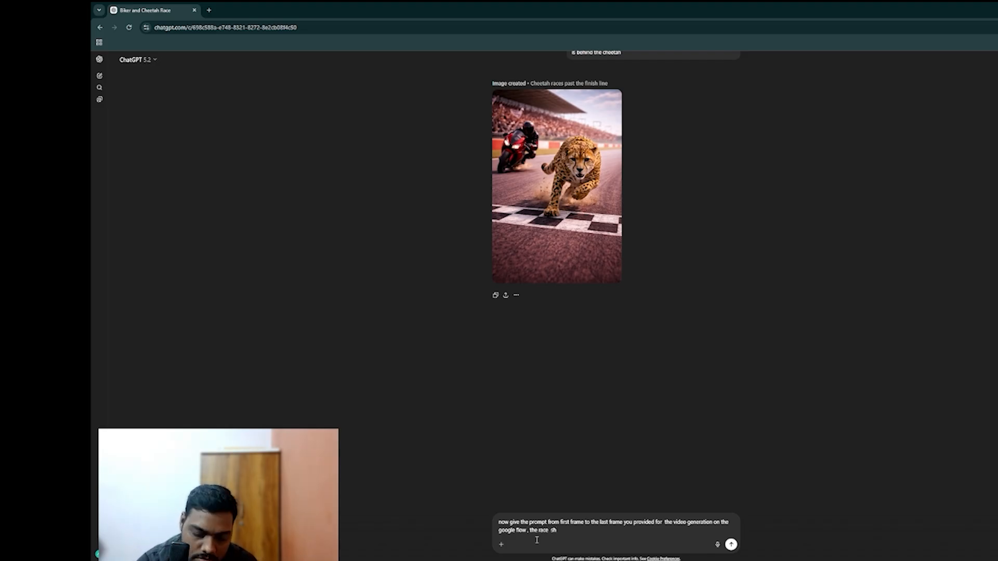
type("ould be c")
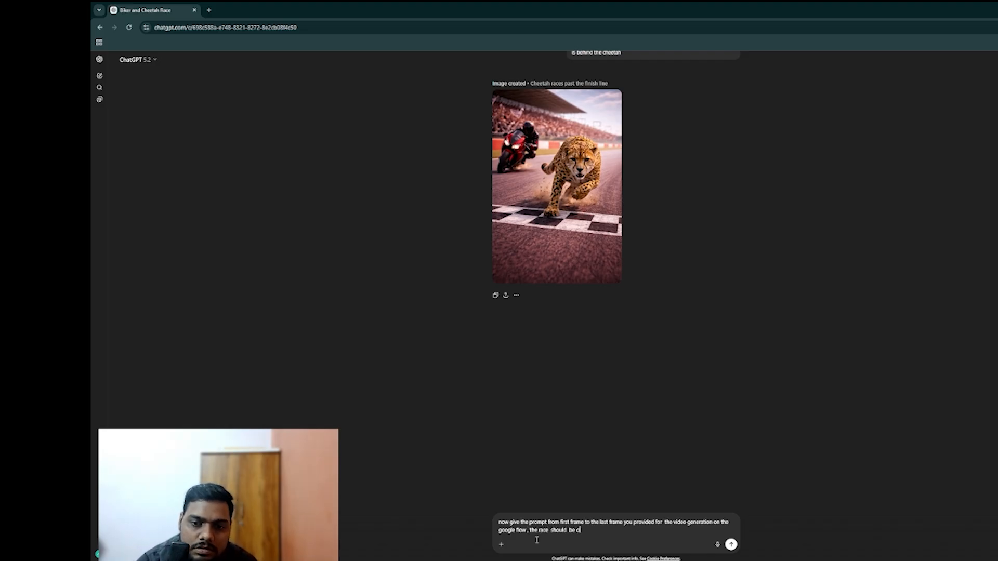
type("inematice and")
key("BackSpace")
key("BackSpace")
key("BackSpace")
key("BackSpace")
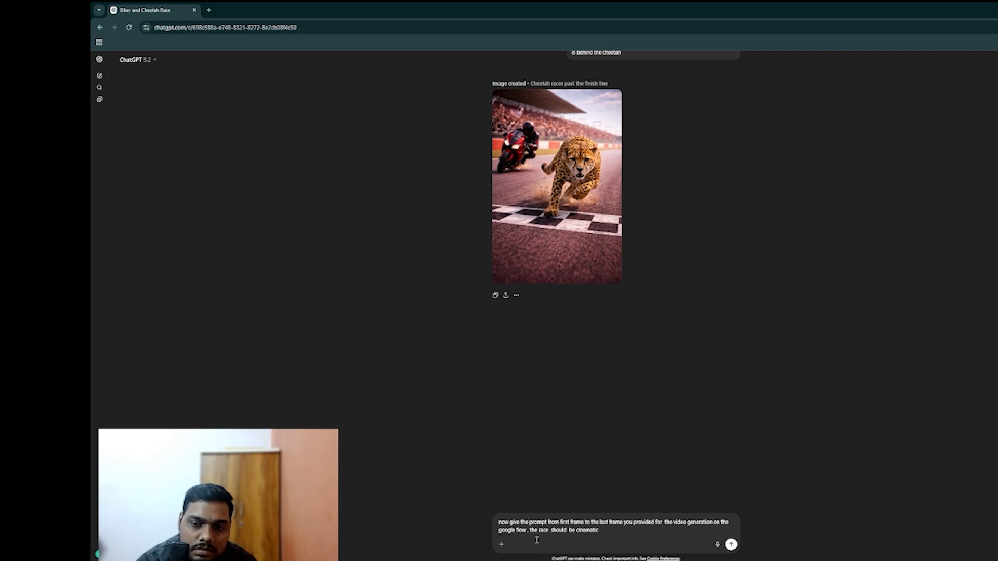
type("and reference pictur")
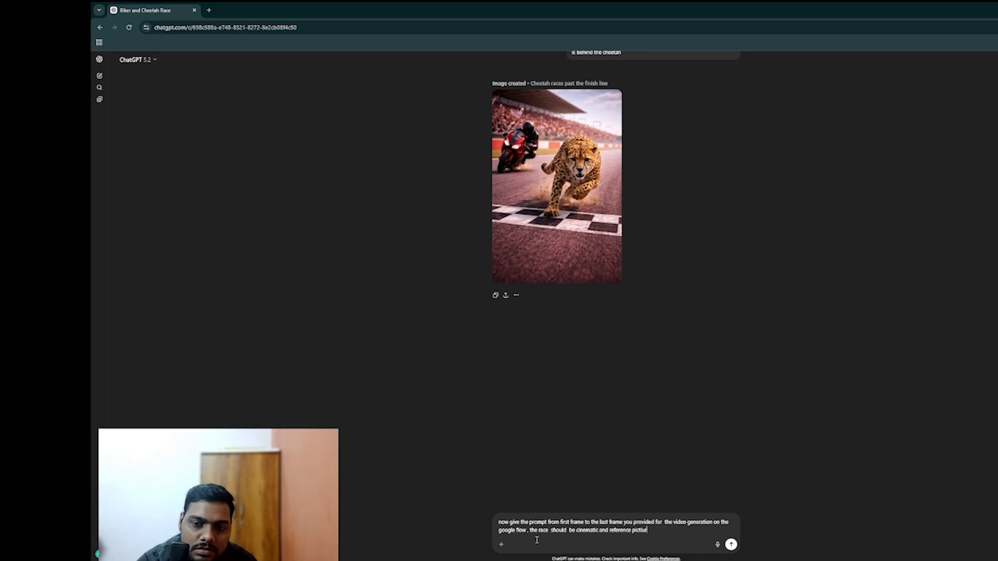
key("BackSpace")
type("ure of fra")
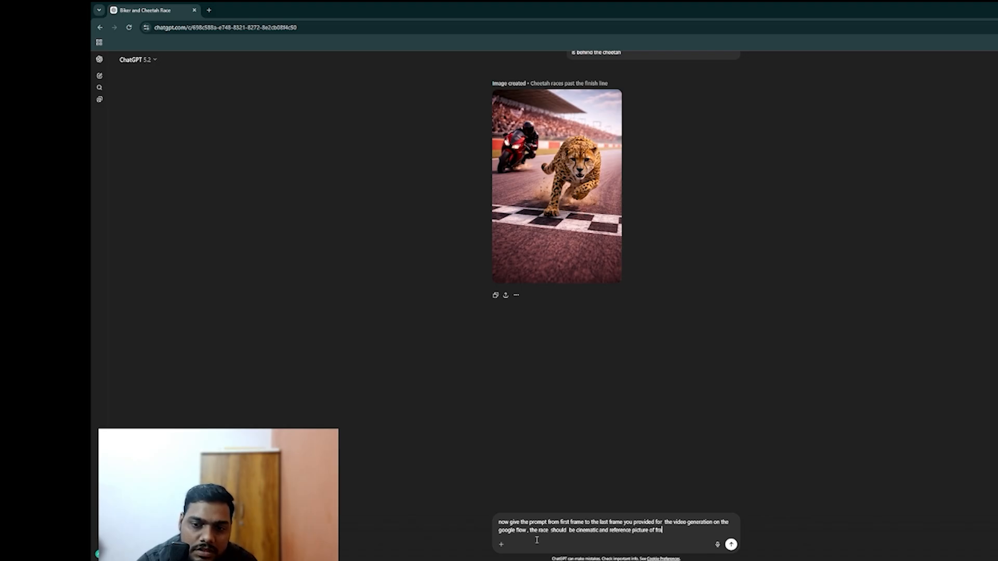
type("mes should")
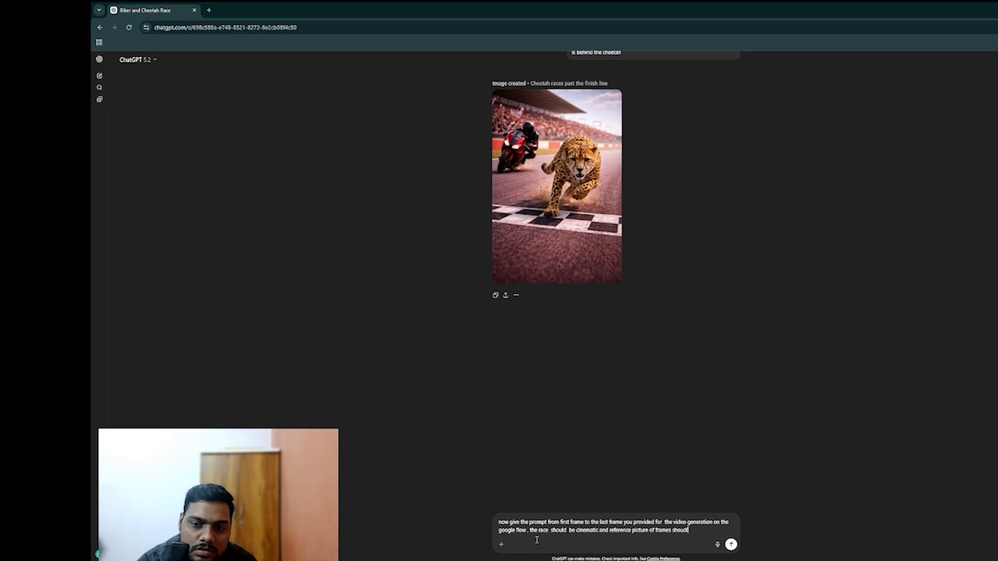
type(" e")
type(" be inc")
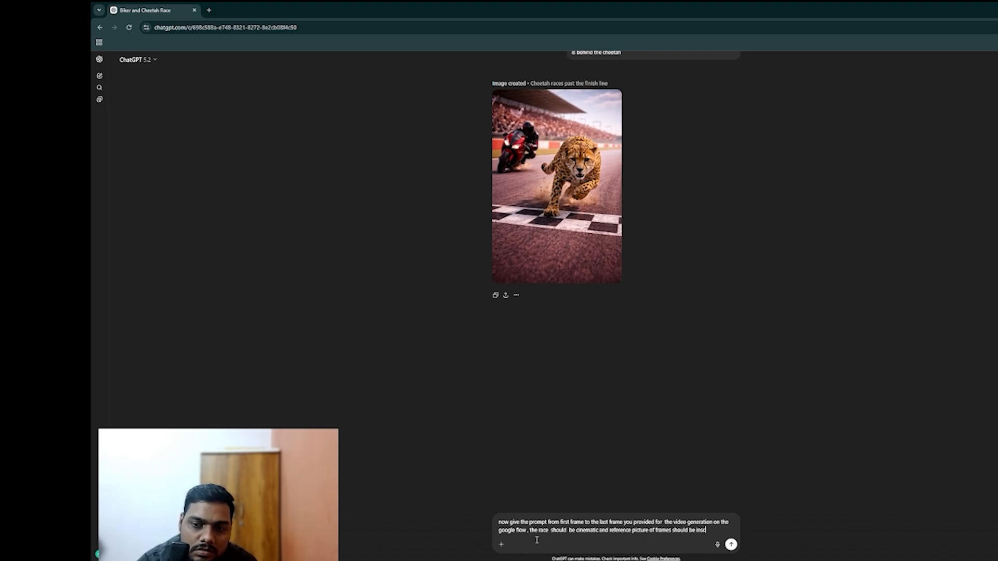
type("luded")
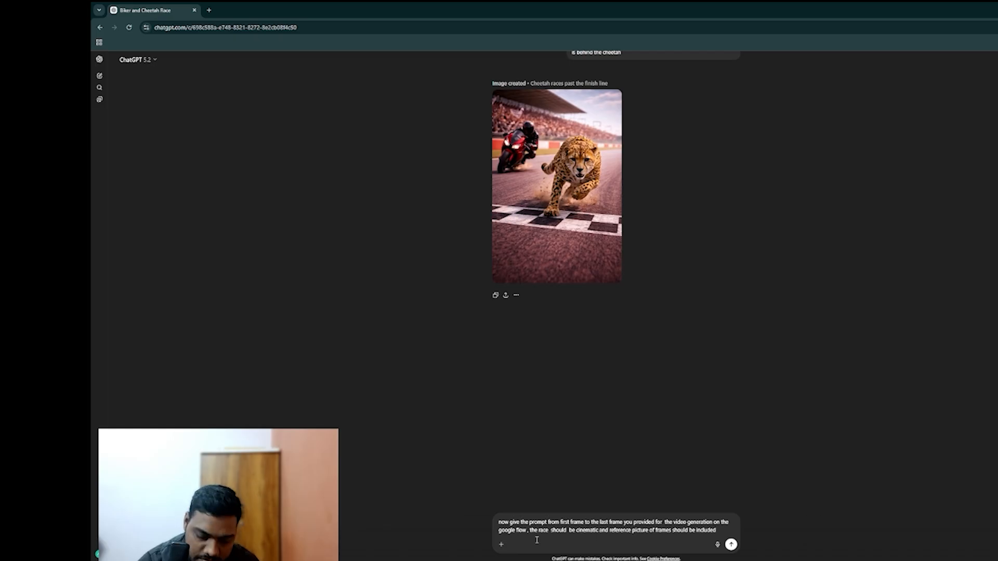
key("Return")
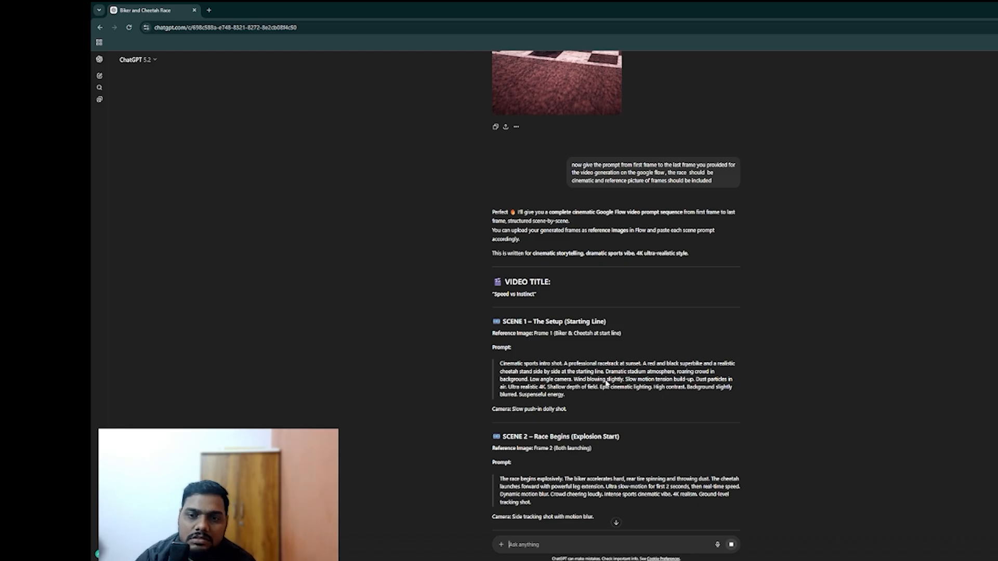
- Review the opening scene prompts and return to the first generated image of the biker and cheetah at the starting line
scroll(605, 365, "down", 2)
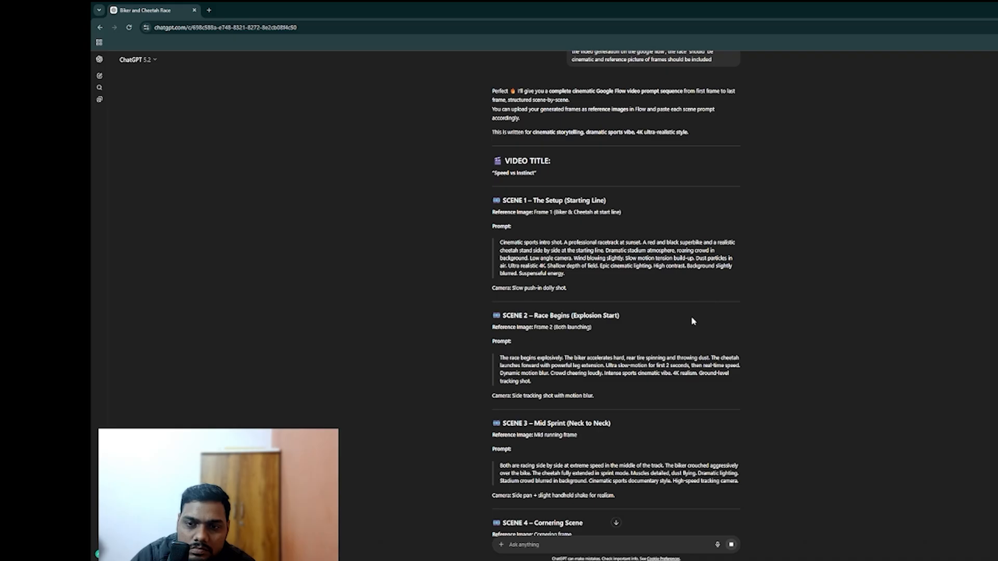
scroll(692, 320, "up", 3)
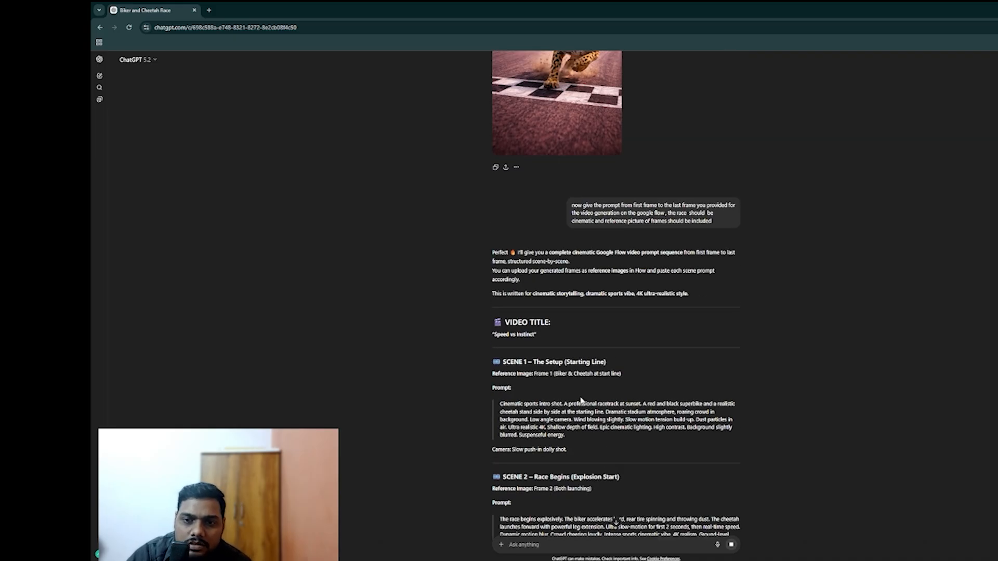
scroll(581, 400, "up", 15)
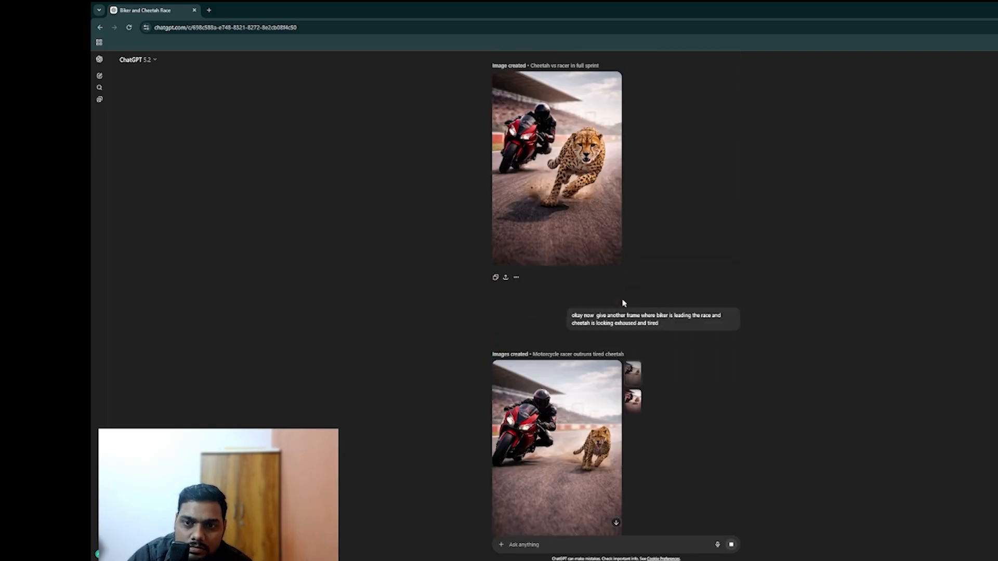
scroll(623, 303, "up", 20)
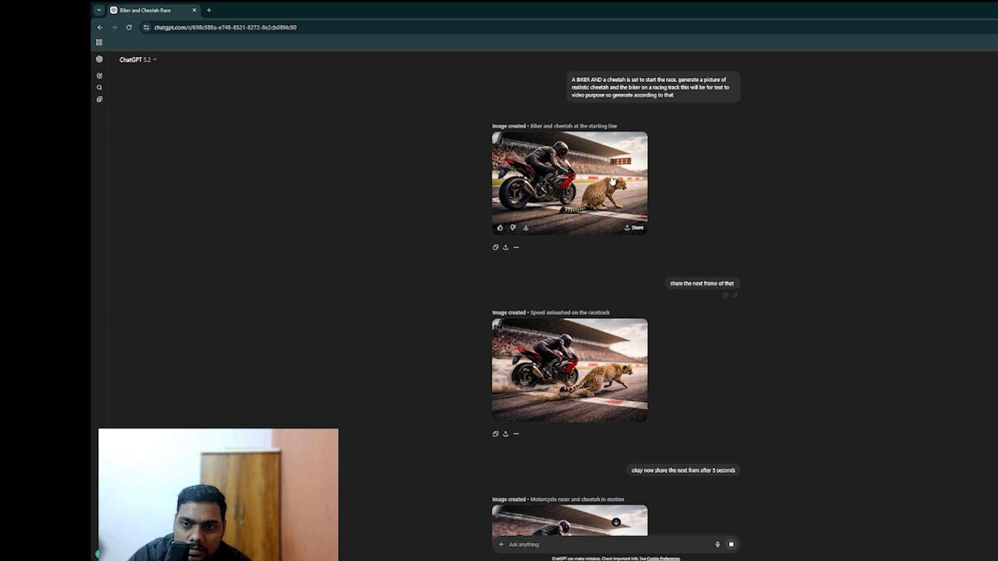
- View the landscape race frames full size one by one, from the starting line through the launch and mid-road run to the cornering shot
left_click(618, 196)
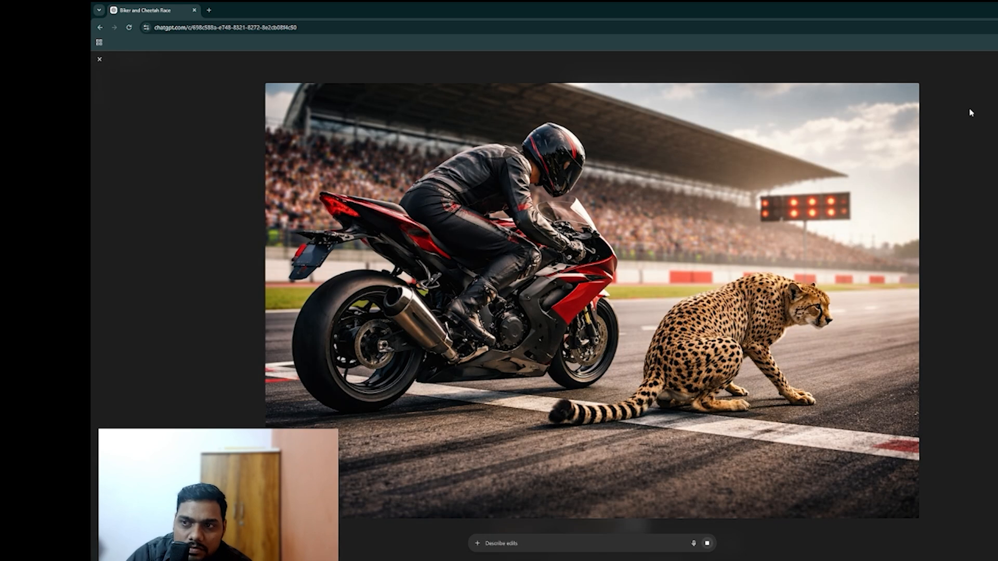
left_click(99, 60)
scroll(545, 156, "down", 1)
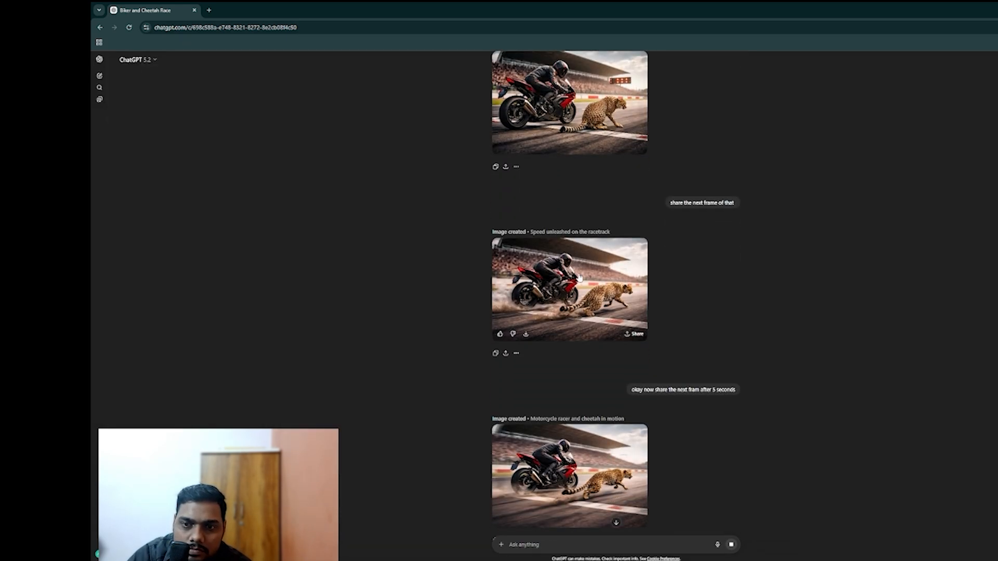
left_click(579, 278)
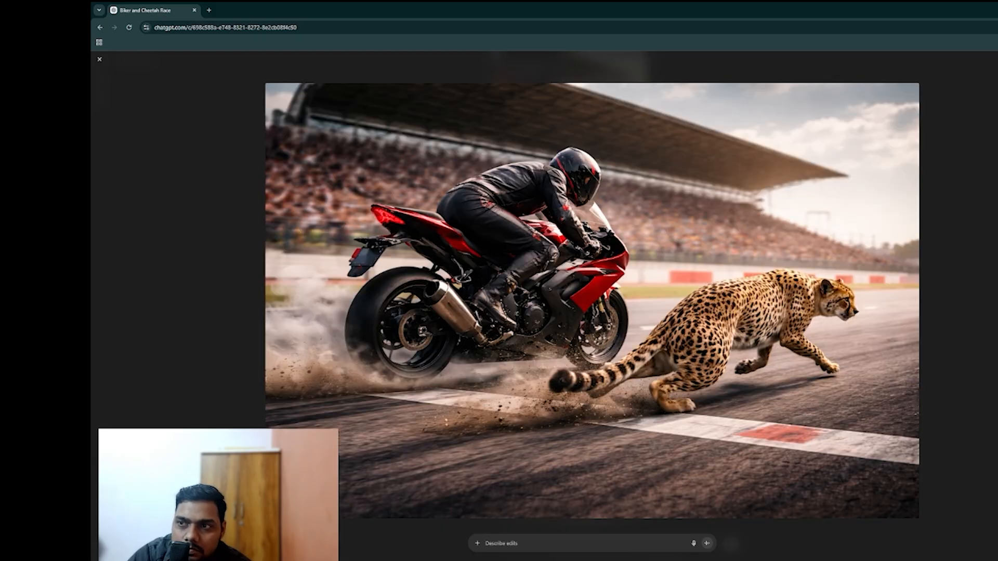
left_click(100, 59)
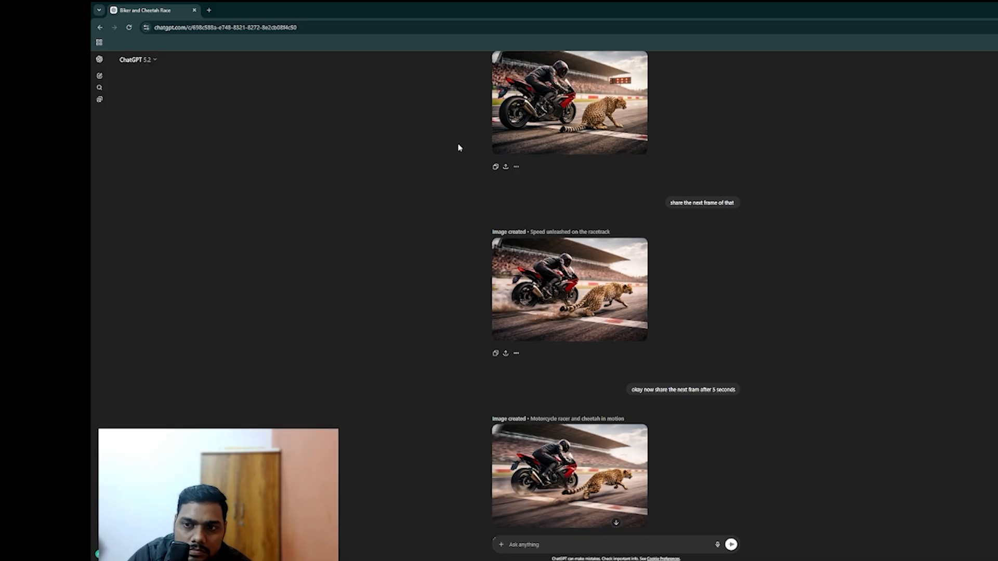
scroll(459, 147, "down", 3)
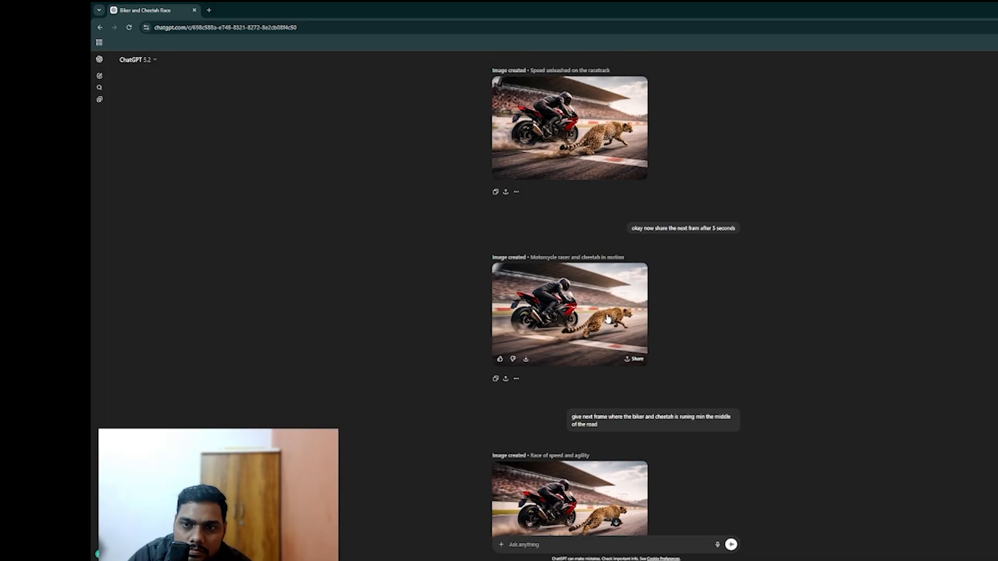
scroll(607, 319, "down", 3)
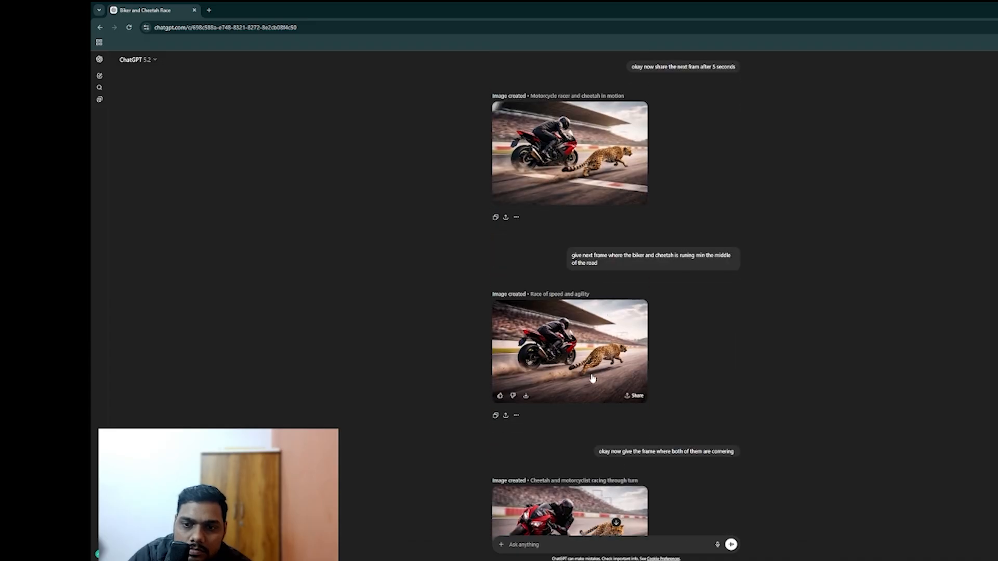
left_click(591, 376)
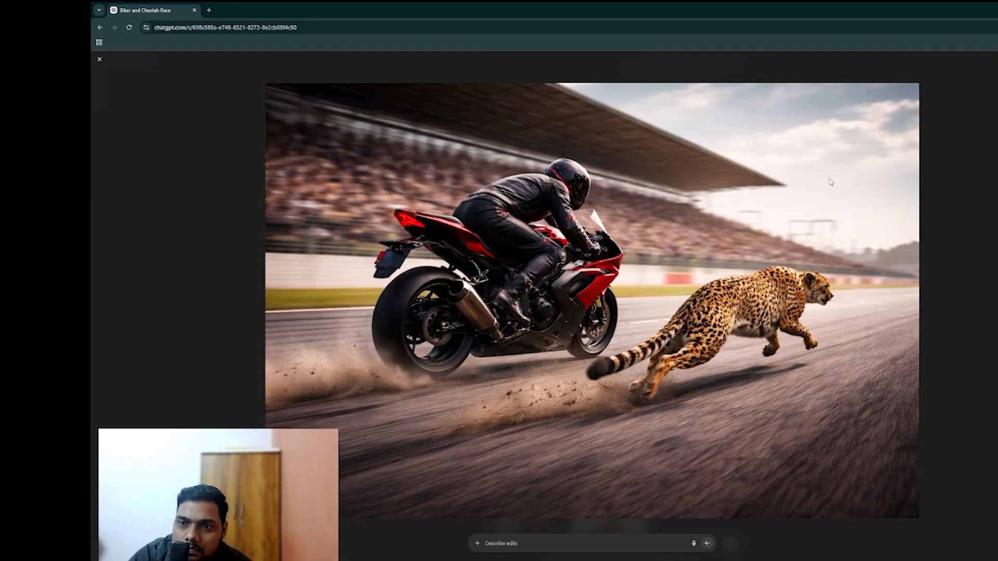
left_click(100, 59)
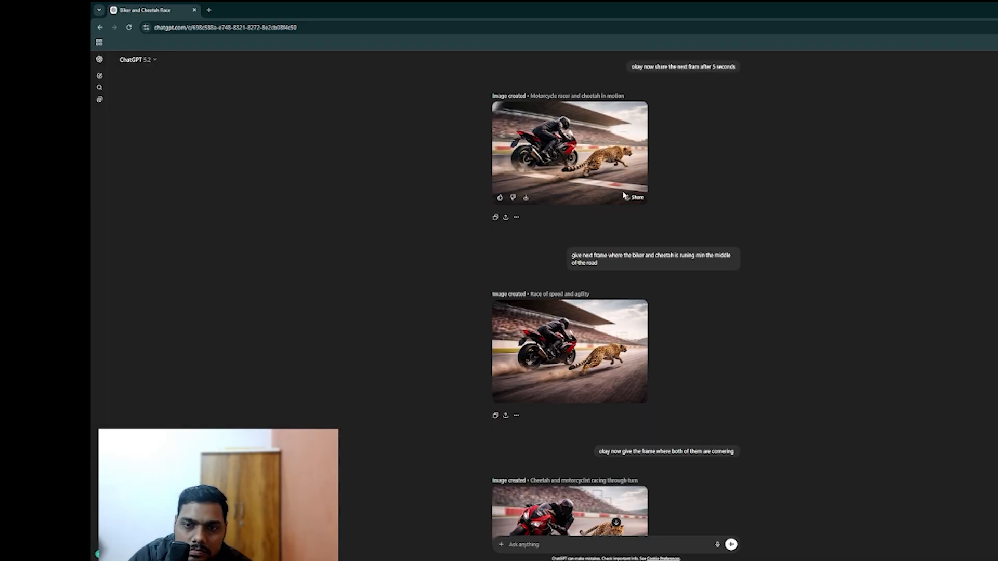
scroll(655, 217, "down", 5)
left_click(581, 326)
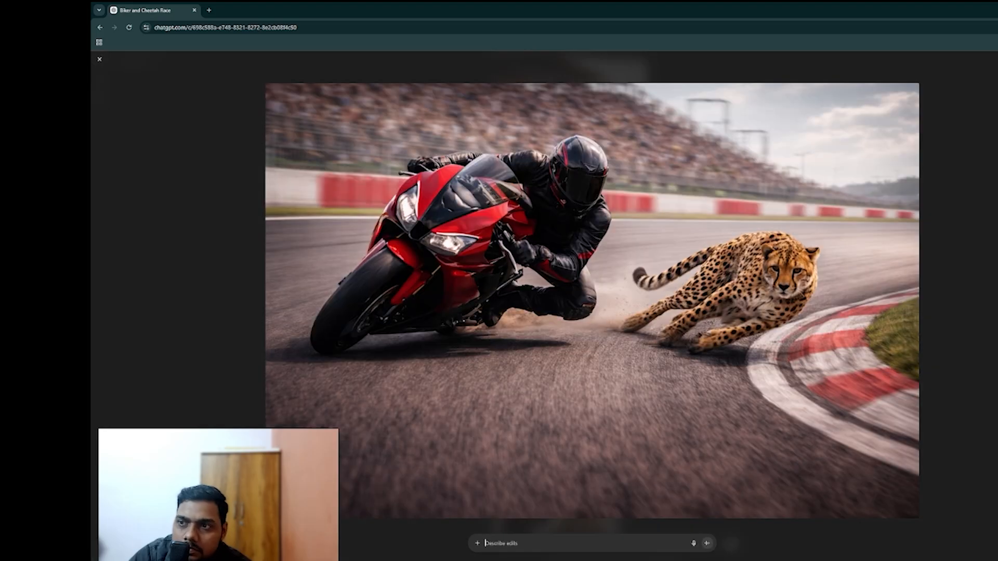
left_click(99, 59)
- Inspect at full size the portrait frames of the cheetah leading, the biker overtaking, the cheetah giving up and the crowd cheering
scroll(699, 202, "down", 3)
left_click(588, 273)
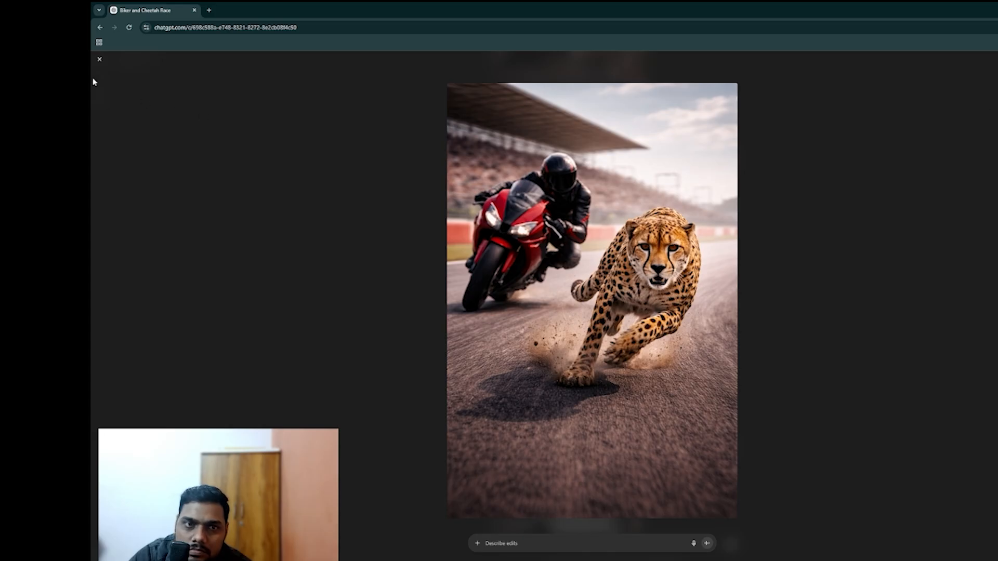
left_click(100, 59)
scroll(499, 188, "down", 5)
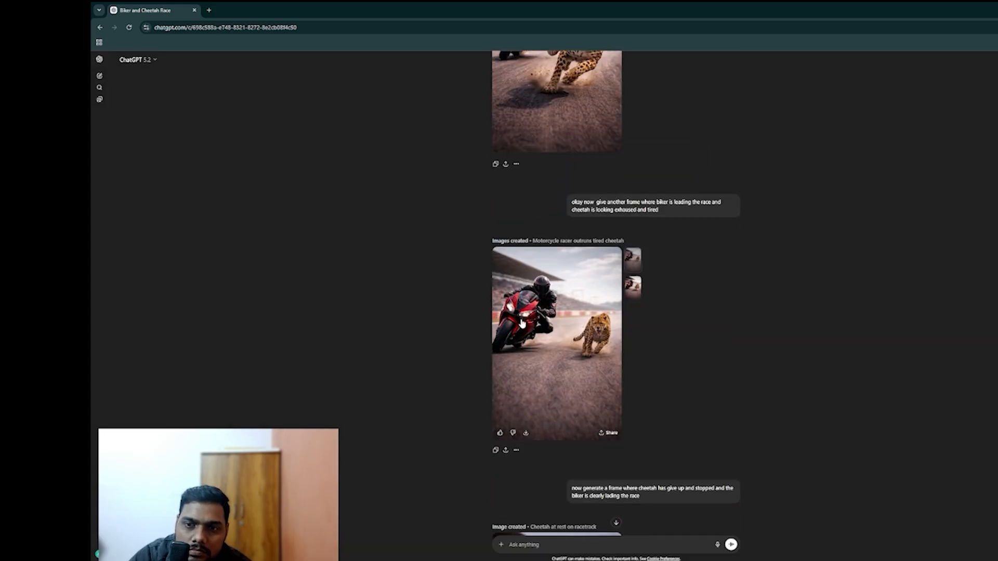
left_click(522, 323)
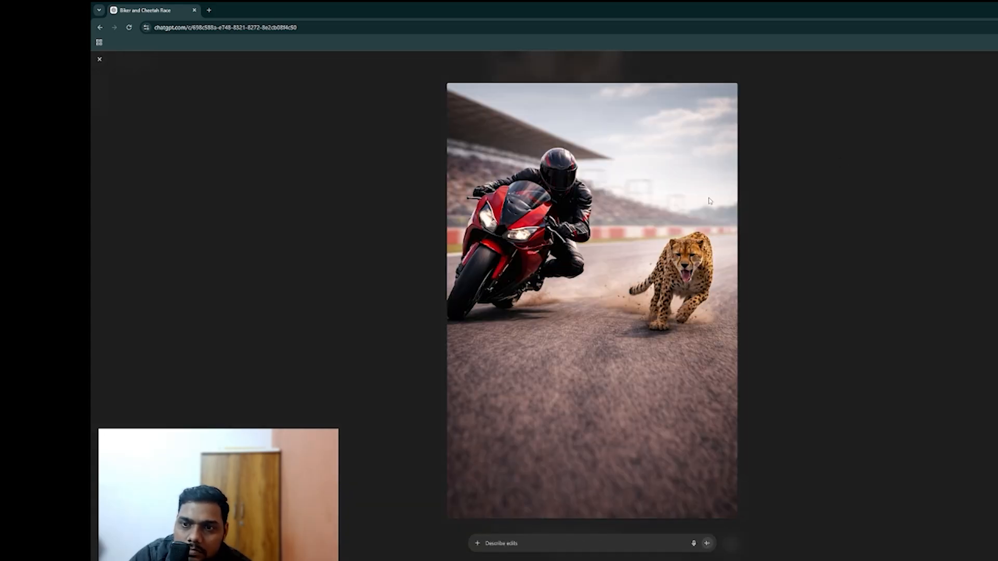
left_click(99, 59)
scroll(764, 359, "down", 8)
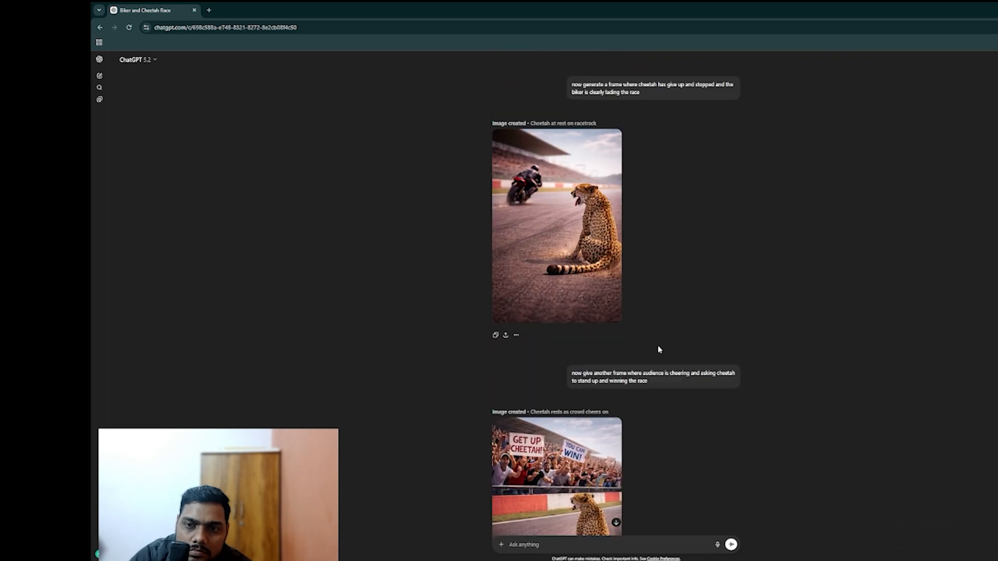
left_click(525, 248)
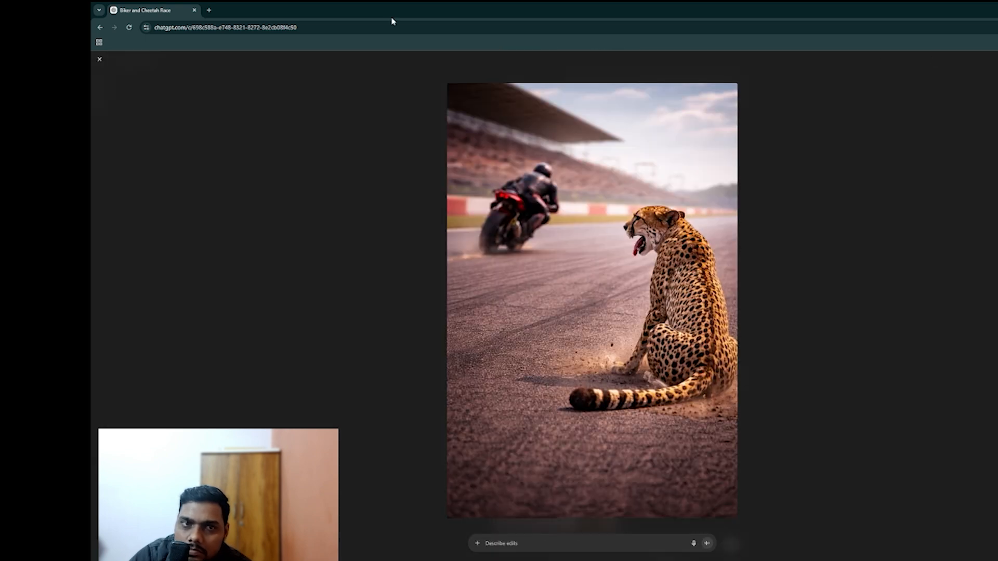
left_click(99, 59)
scroll(662, 198, "down", 5)
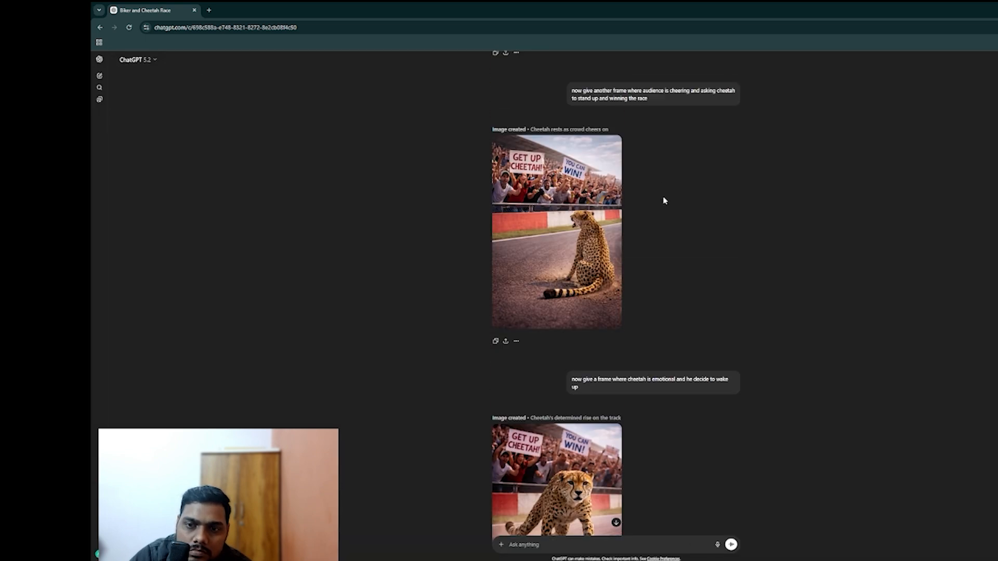
left_click(566, 223)
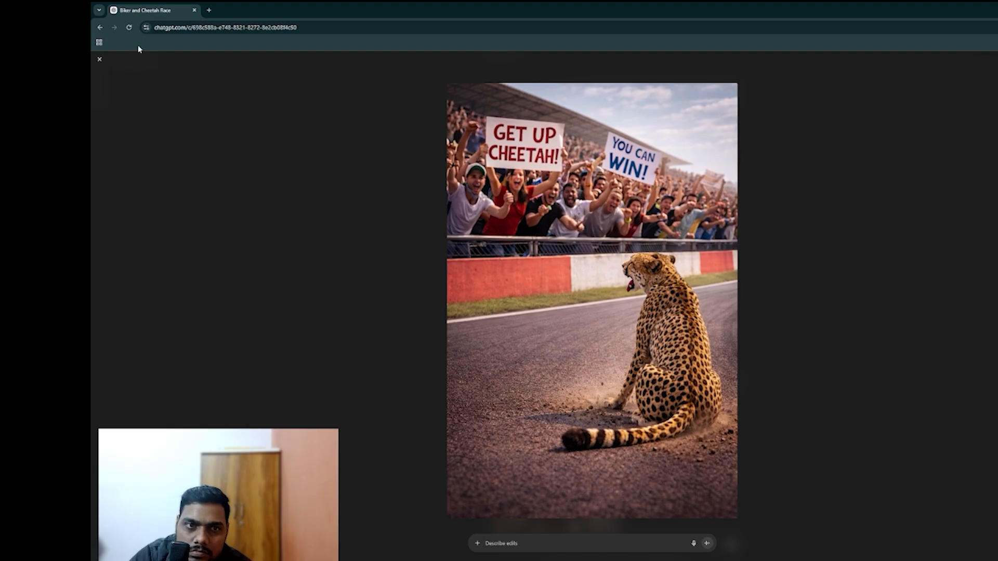
left_click(99, 59)
- Inspect at full size the remaining frames, from the cheetah getting up through both chase shots to the finish line
scroll(572, 312, "down", 4)
scroll(614, 318, "down", 3)
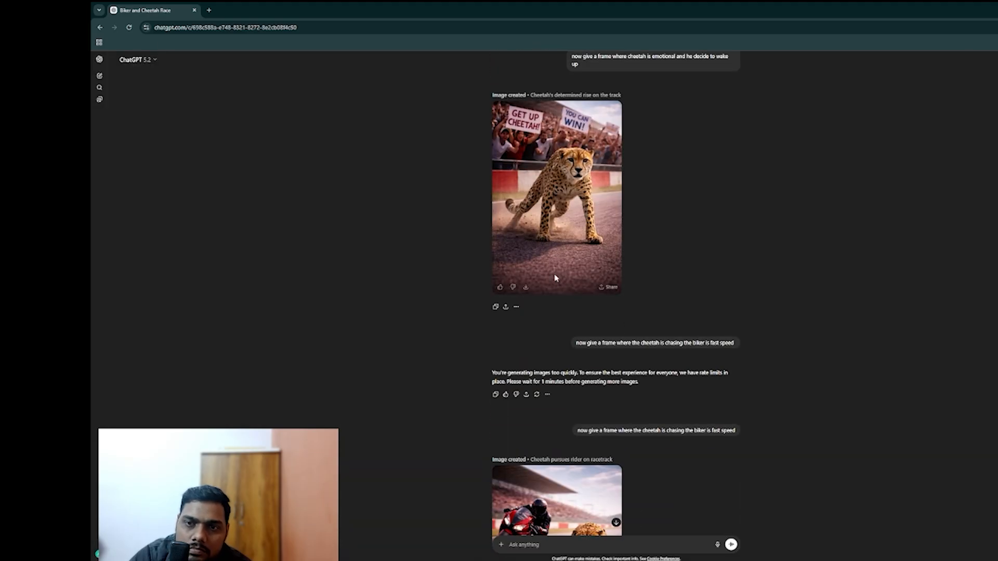
left_click(563, 229)
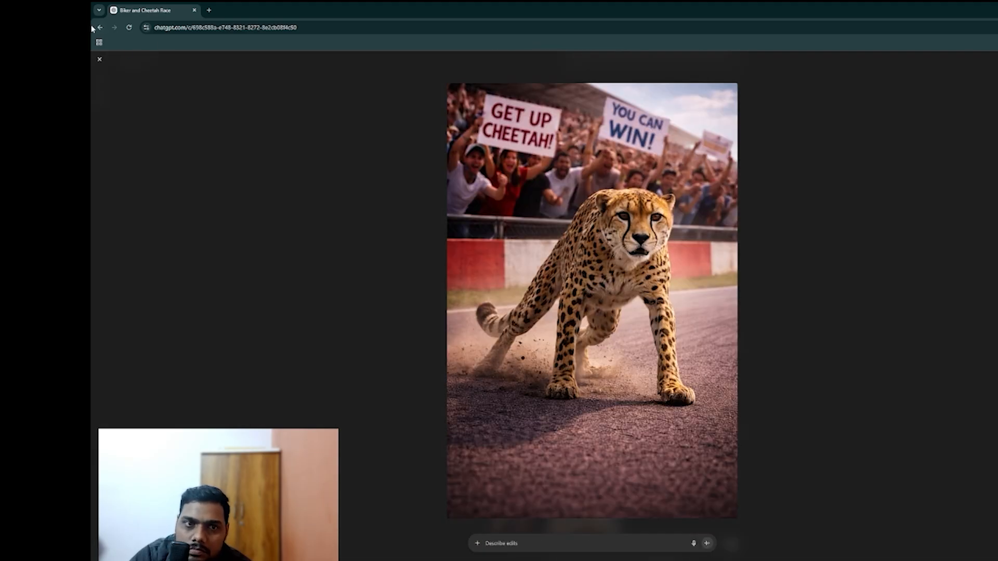
left_click(99, 59)
scroll(702, 239, "down", 6)
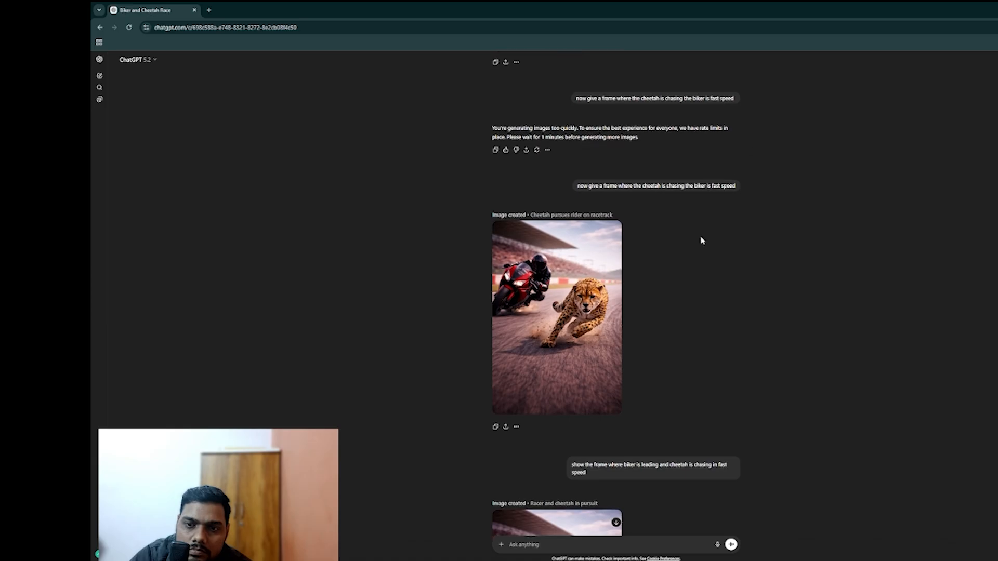
left_click(600, 298)
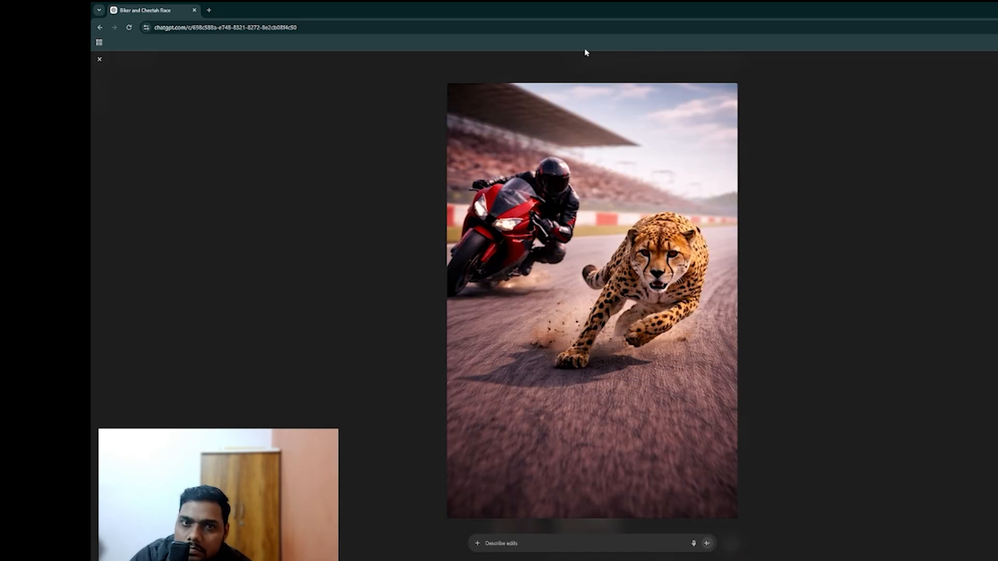
left_click(100, 60)
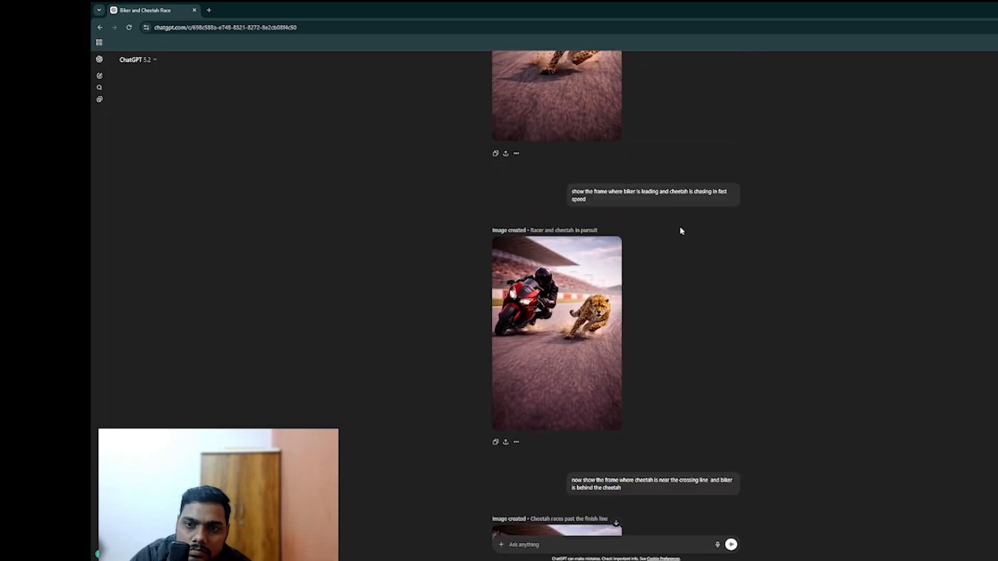
left_click(582, 277)
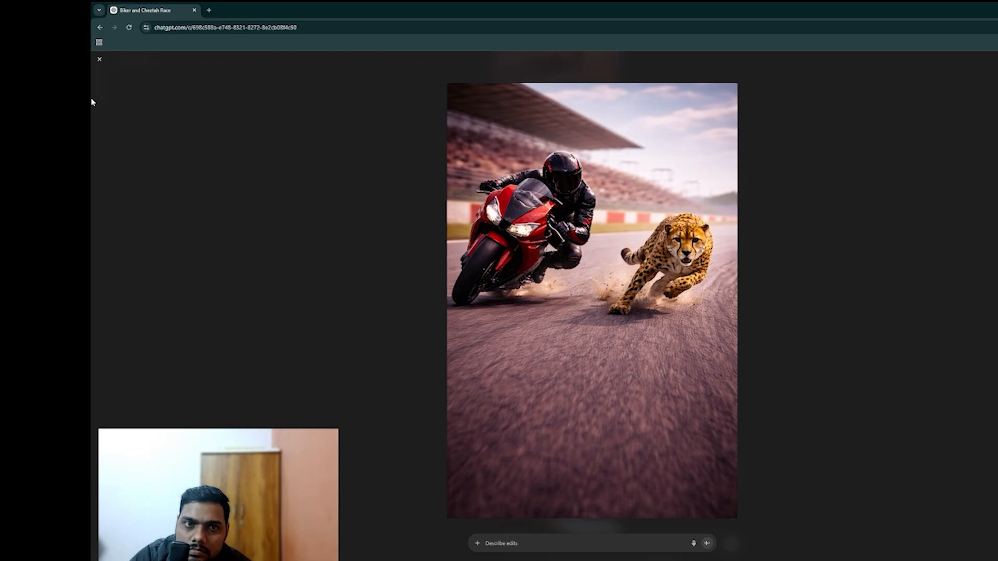
left_click(100, 59)
scroll(627, 256, "down", 8)
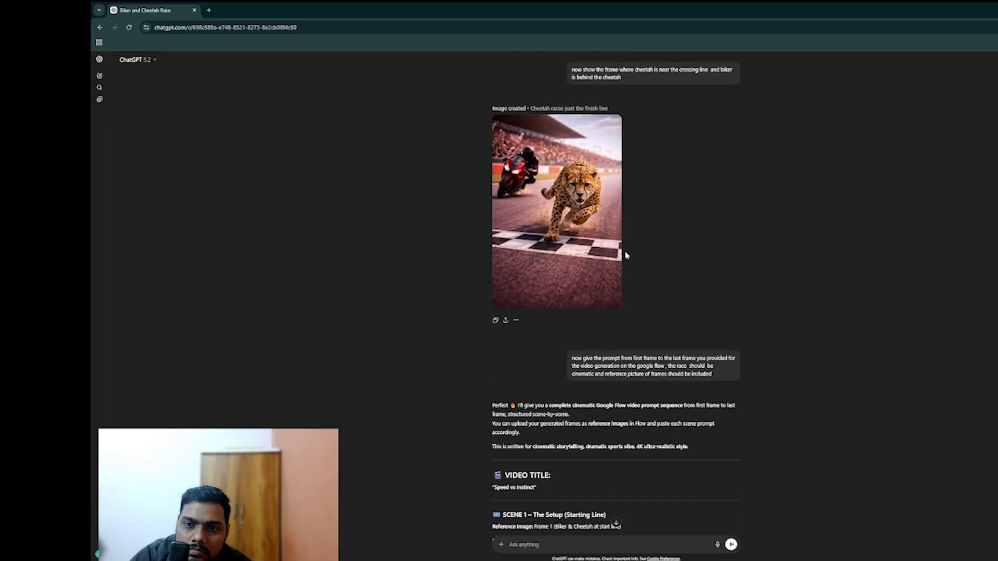
left_click(603, 254)
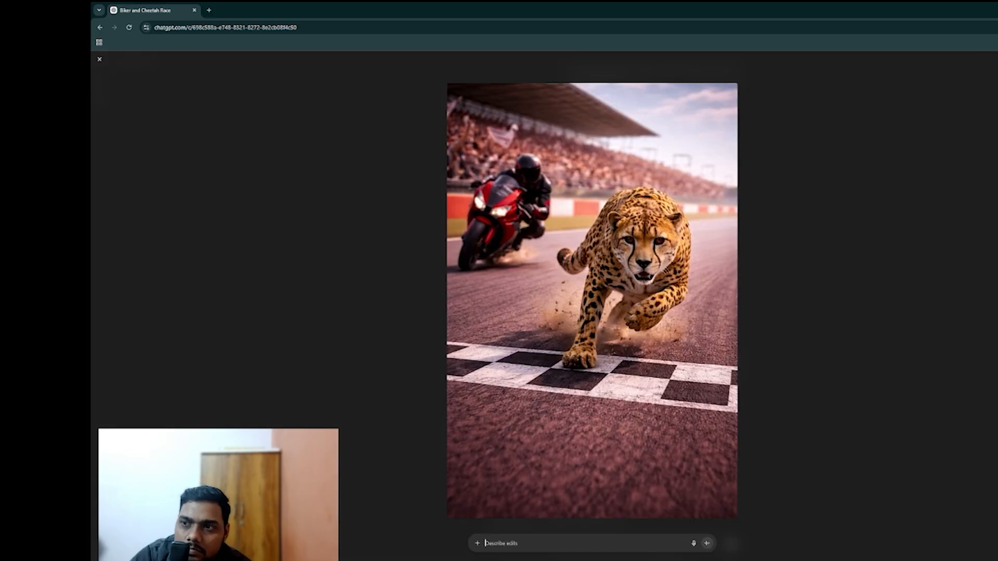
left_click(100, 59)
- Copy the whole "SCENE 1 – The Setup (Starting Line)" section, from its heading through the prompt to the camera line
scroll(445, 263, "down", 8)
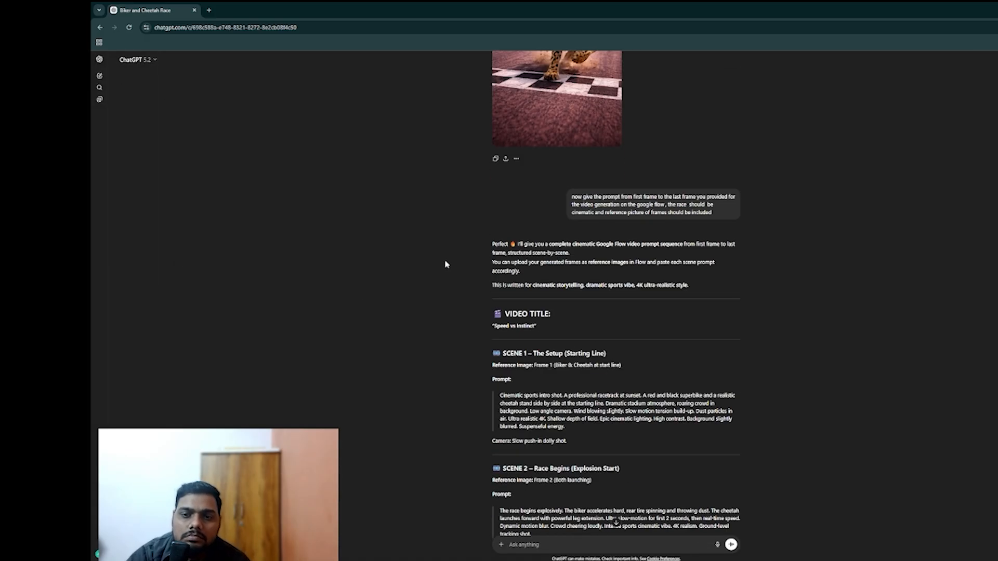
scroll(494, 260, "down", 2)
scroll(499, 312, "up", 4)
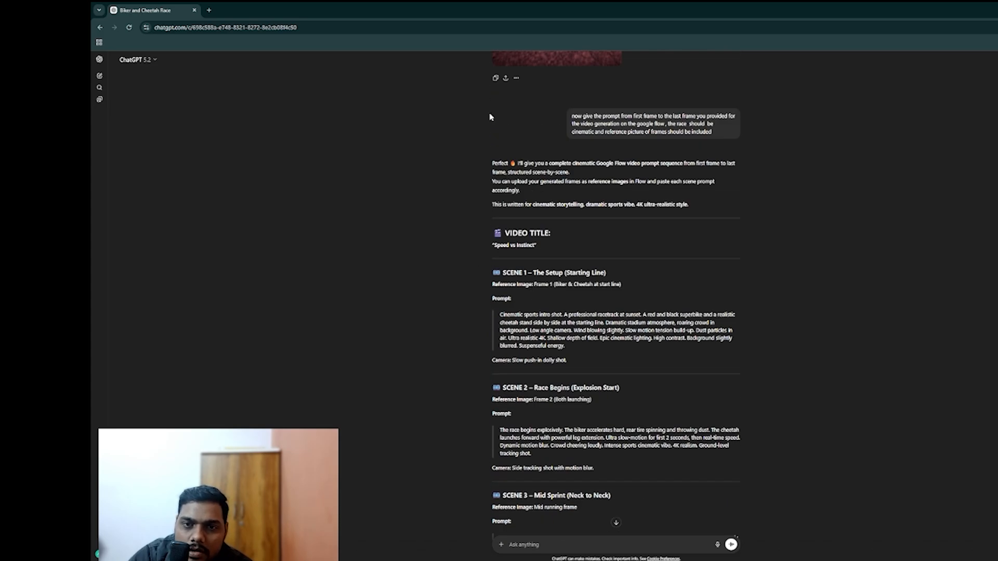
scroll(546, 235, "up", 2)
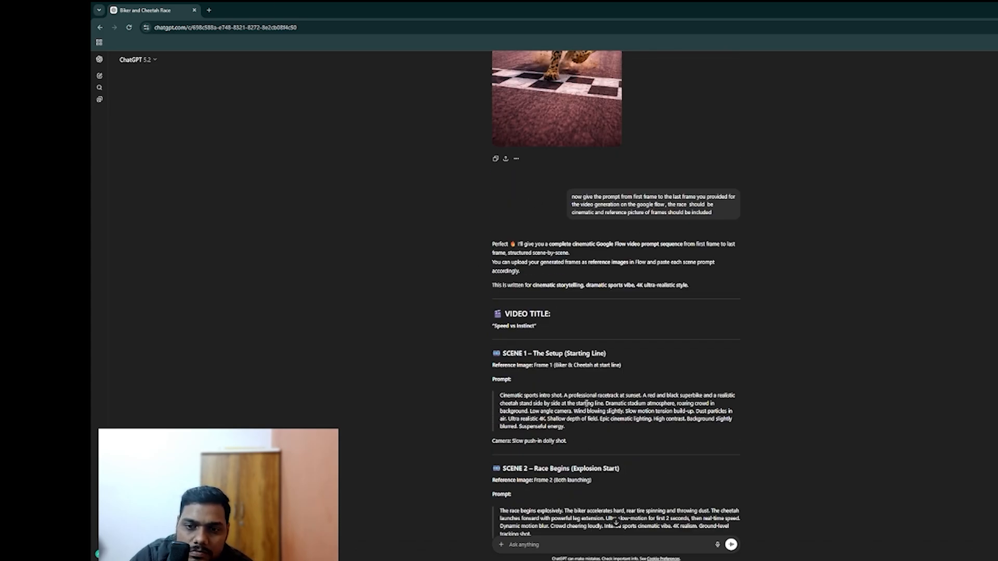
scroll(587, 403, "down", 1)
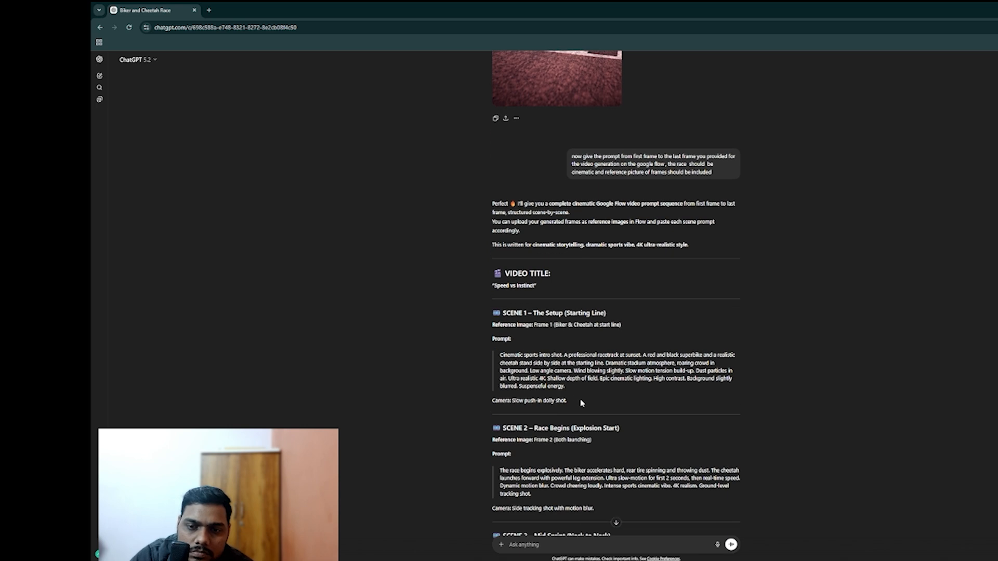
left_click_drag(581, 404, 499, 306)
key("ctrl+c")
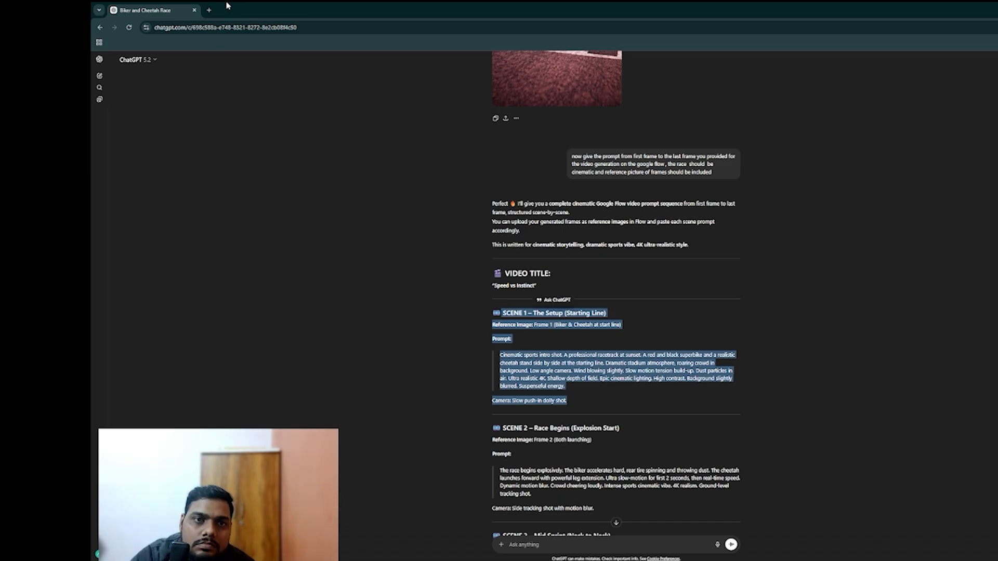
- Search for "flow" in a new browser tab, open Google Flow and create a new project
left_click(209, 10)
type("flo")
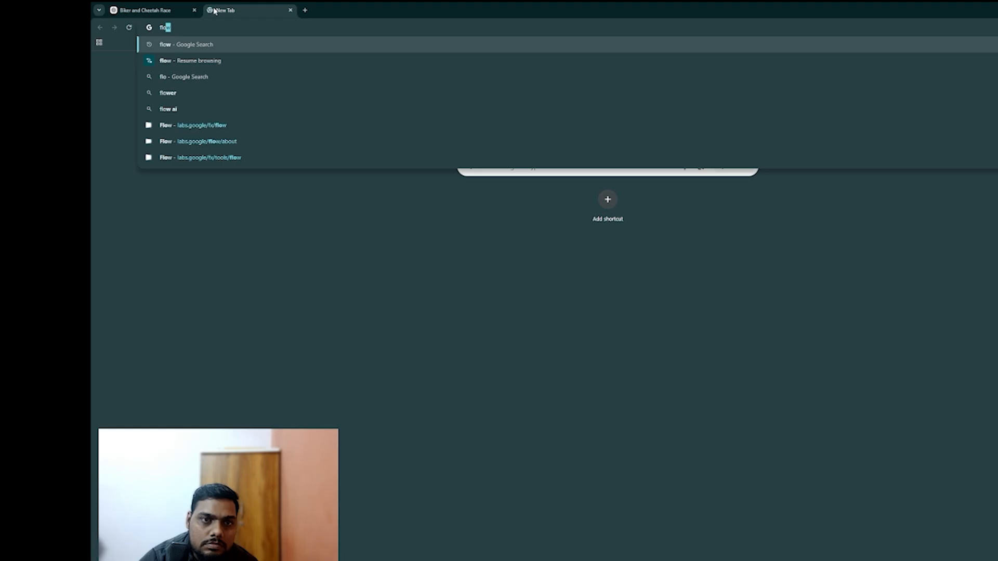
key("Return")
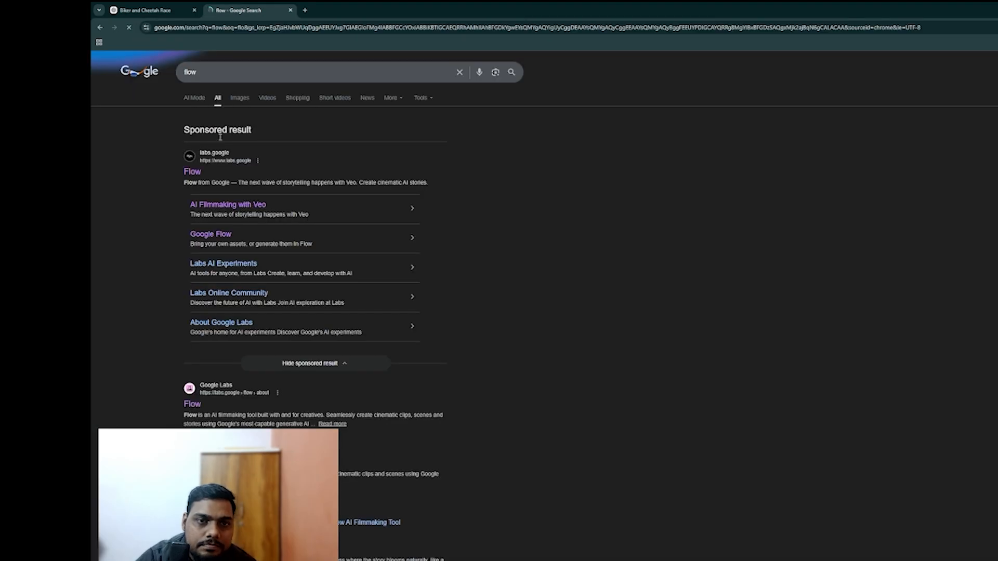
left_click(192, 177)
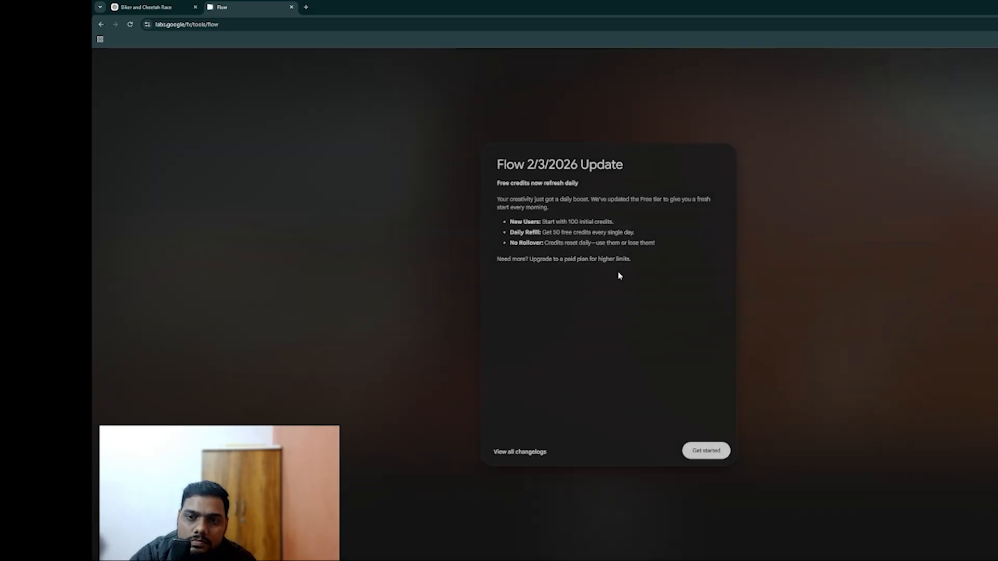
left_click(694, 450)
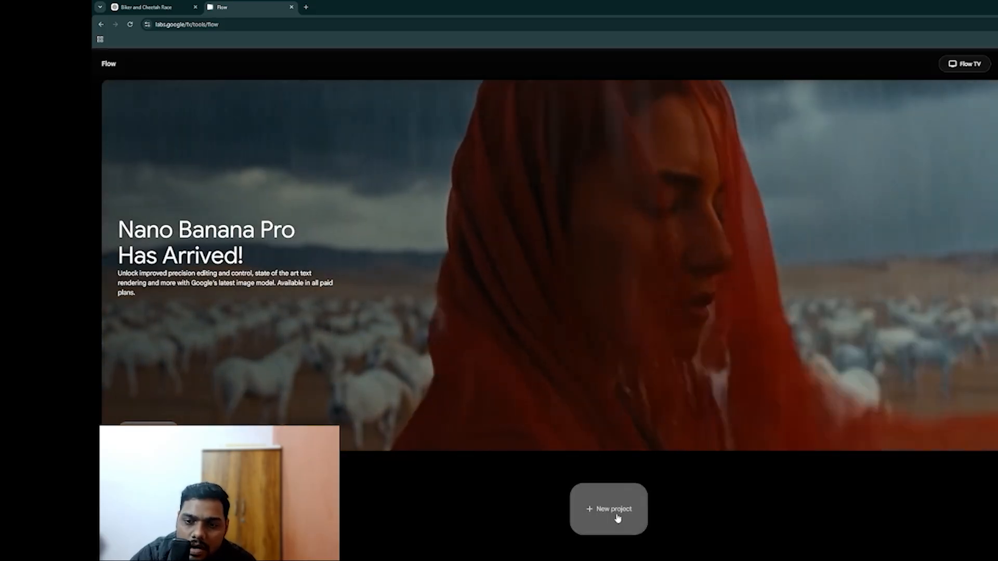
left_click(616, 517)
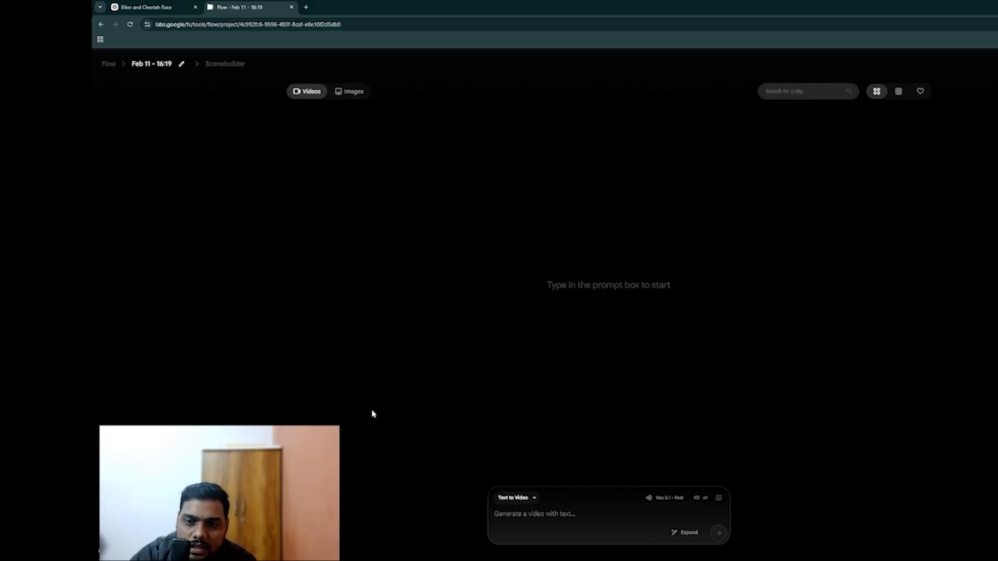
- Switch the generation mode to Frames to Video and upload the starting-line picture as the first frame with a landscape crop, accepting the upload notice
left_click(534, 498)
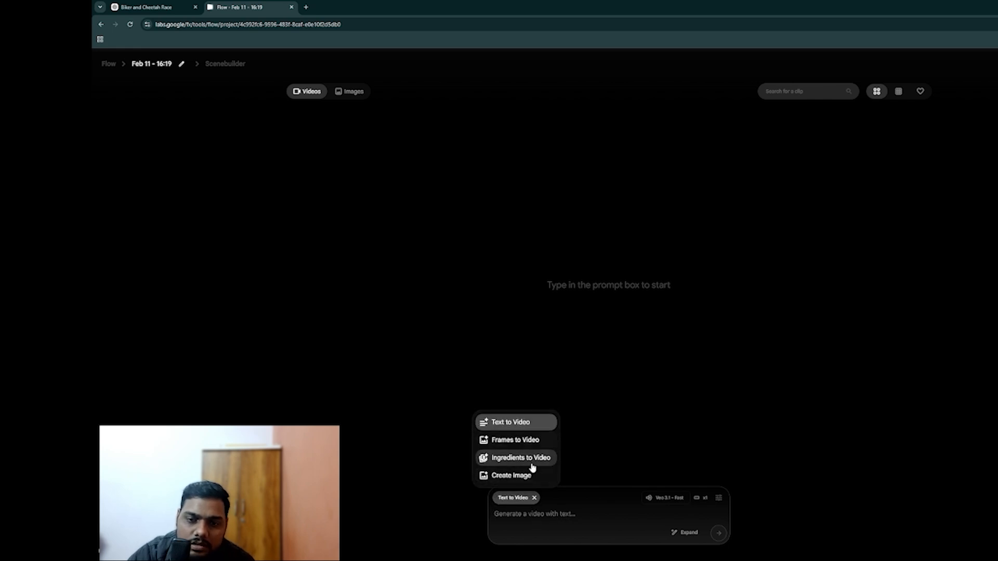
left_click(529, 441)
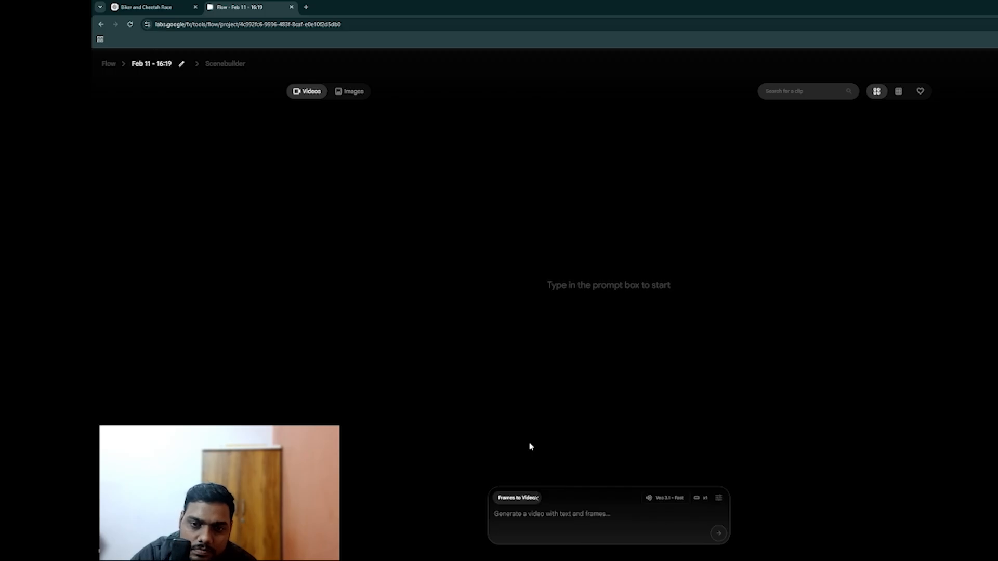
left_click(509, 537)
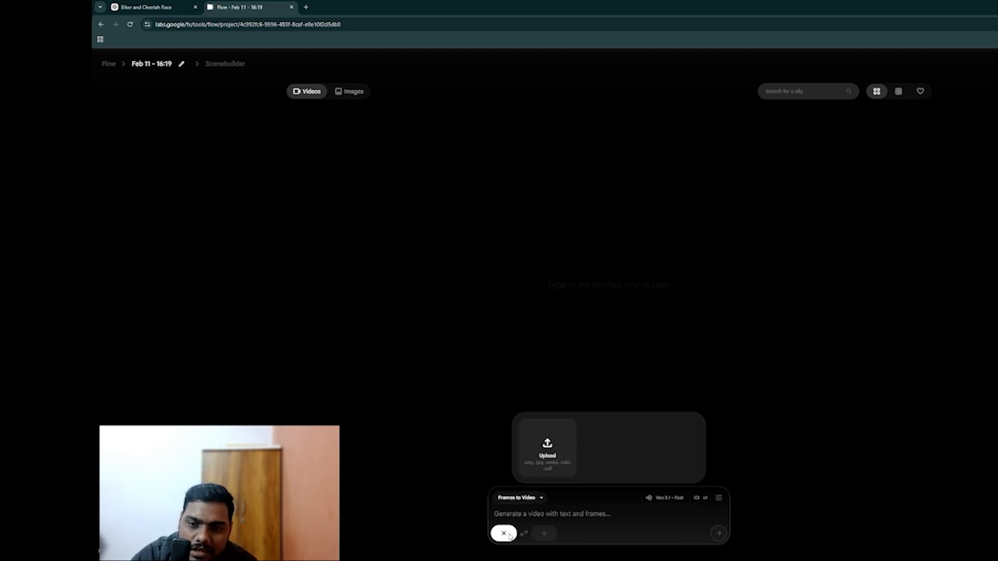
left_click(550, 442)
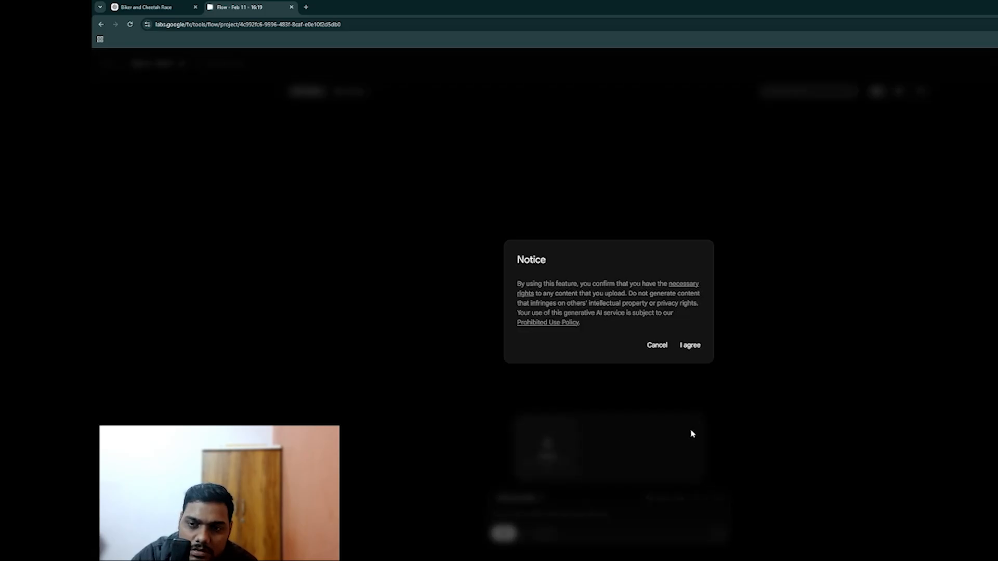
left_click(692, 347)
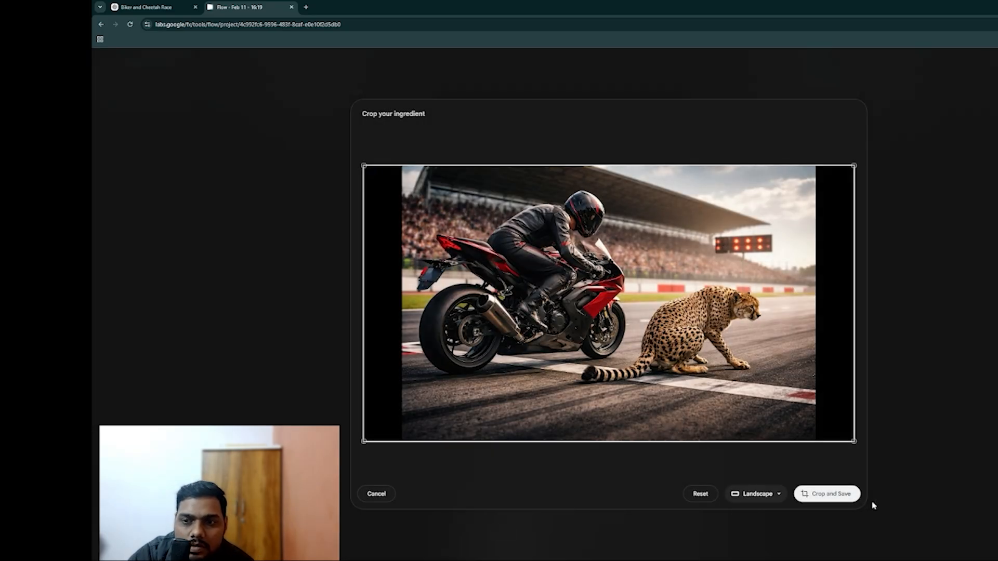
left_click(836, 502)
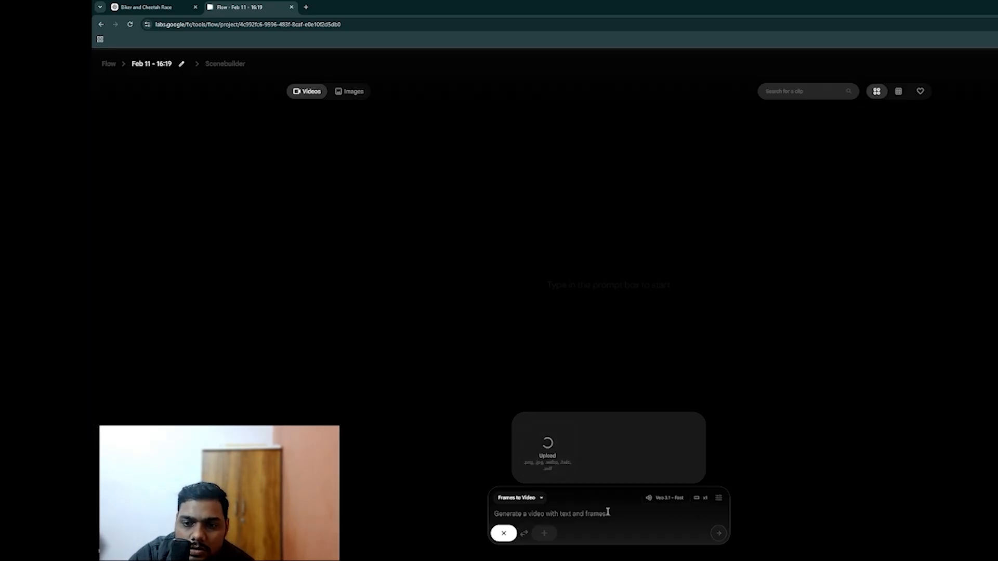
left_click(537, 518)
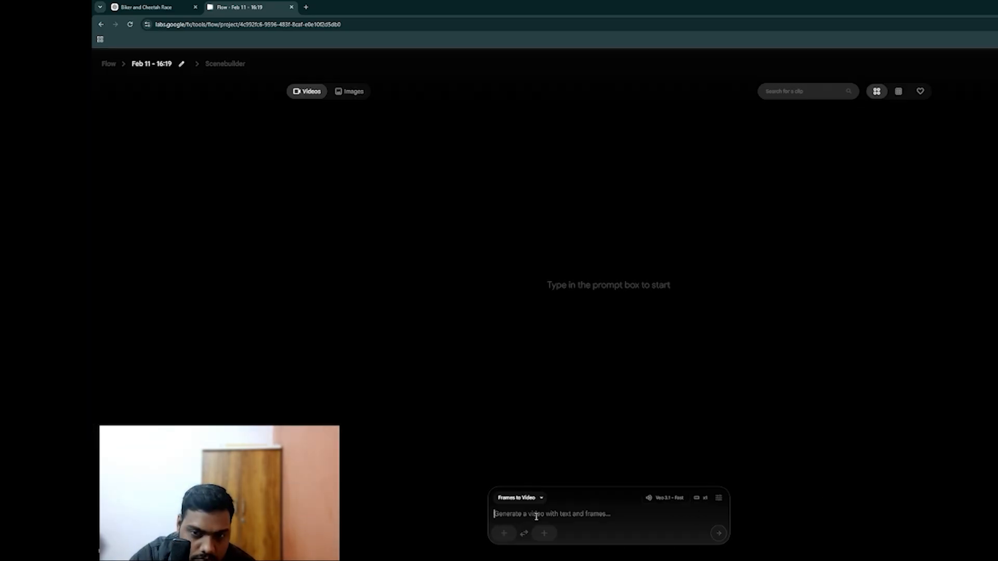
left_click(503, 533)
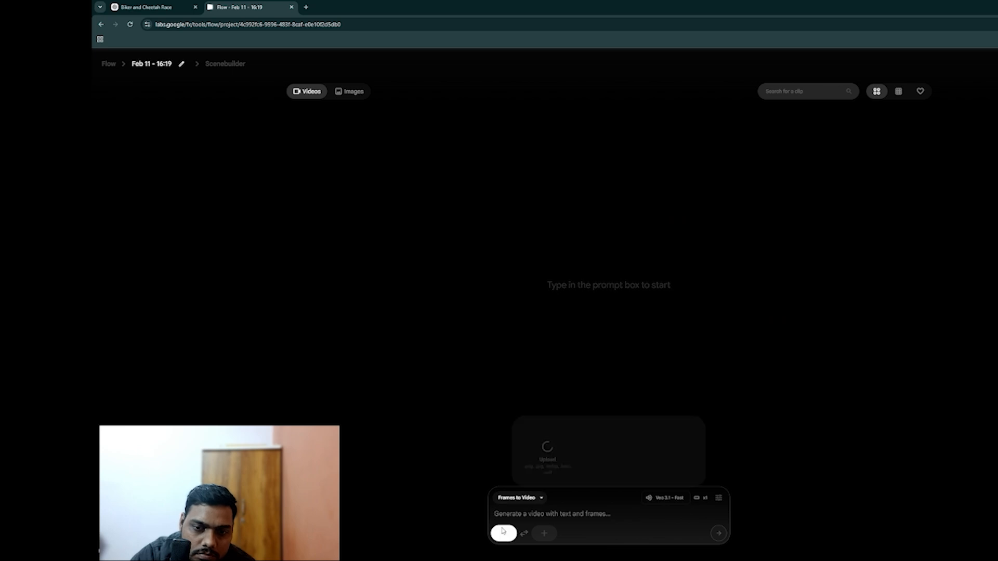
- Paste the copied "SCENE 1 – The Setup (Starting Line)" text as the video prompt
left_click(554, 514)
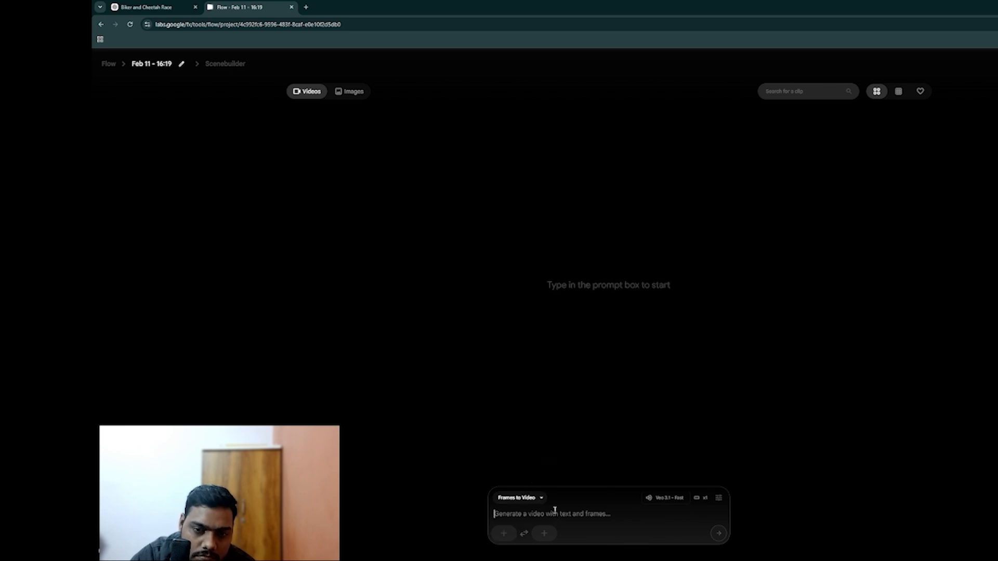
key("ctrl+v")
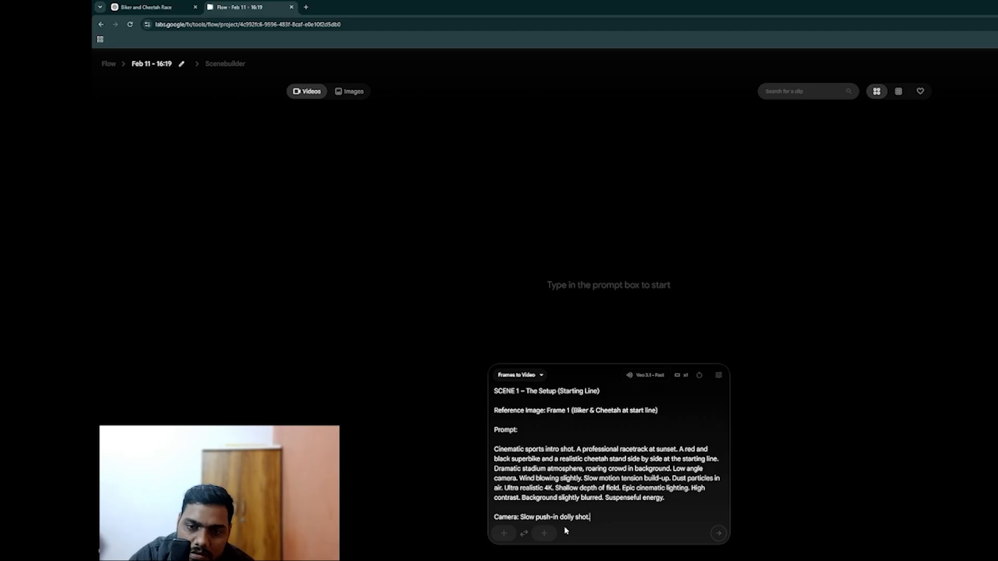
- Add the picture of the biker and cheetah launching as the last frame with a landscape crop, and generate the Scene 1 video
left_click(548, 540)
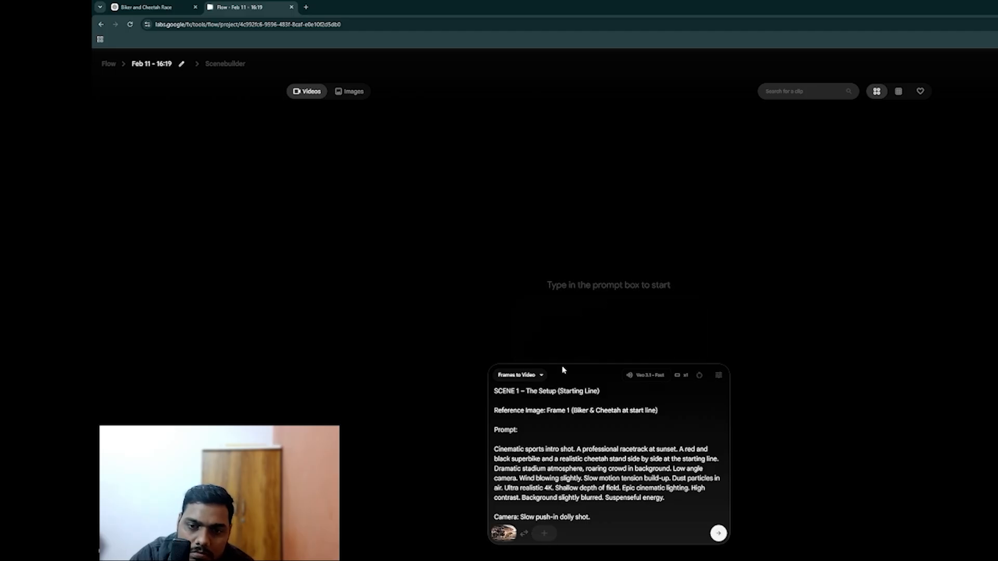
left_click(544, 534)
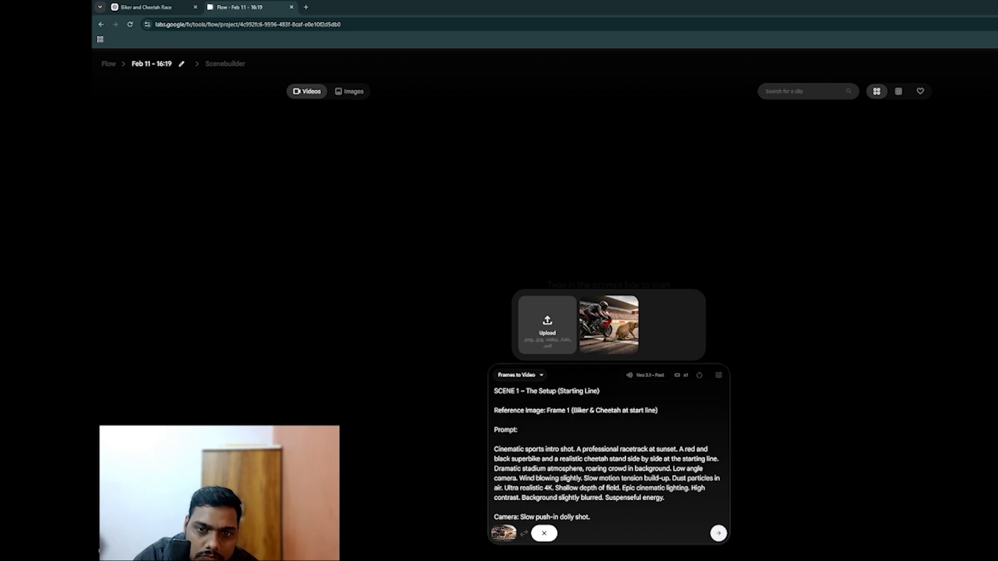
left_click(609, 325)
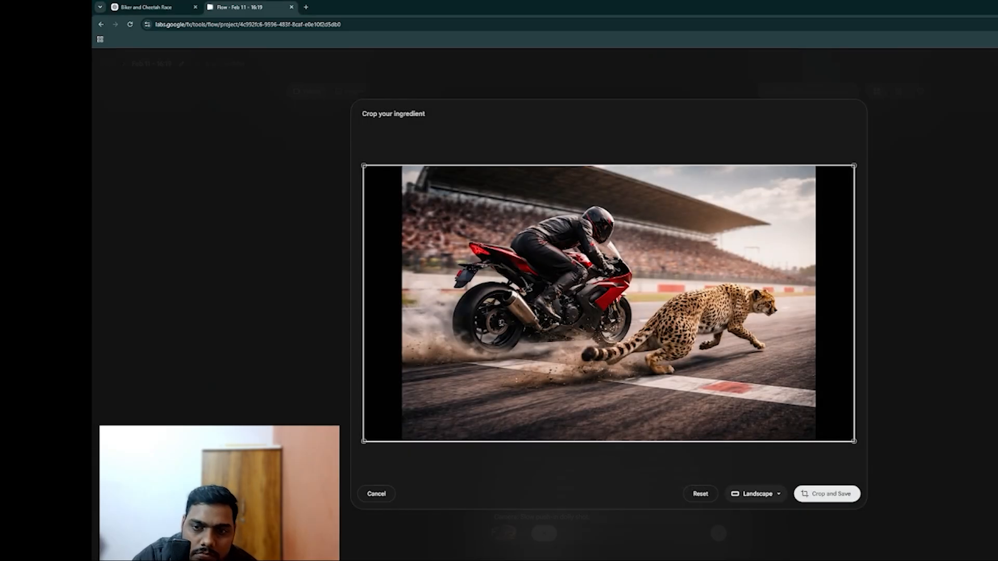
left_click(826, 494)
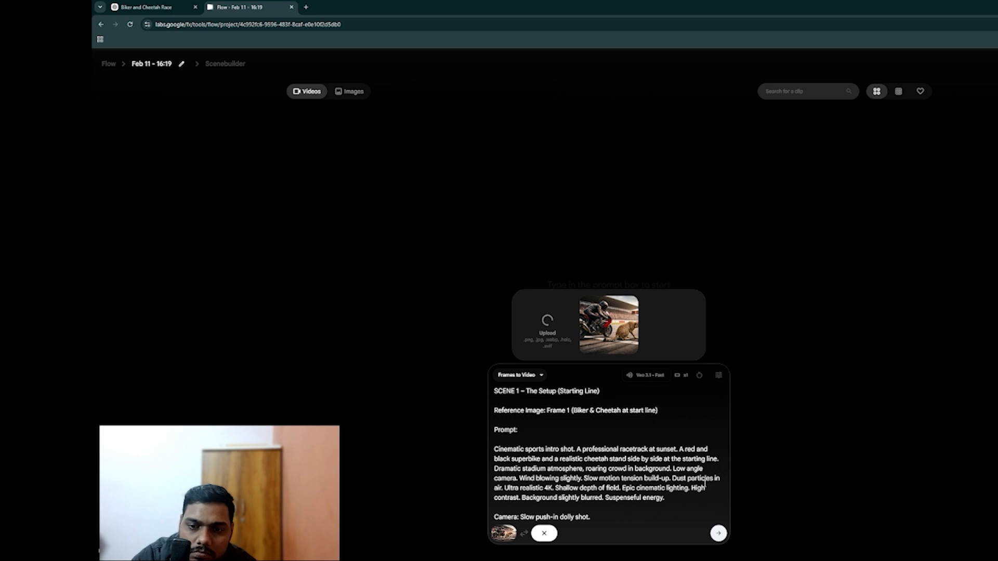
left_click(691, 498)
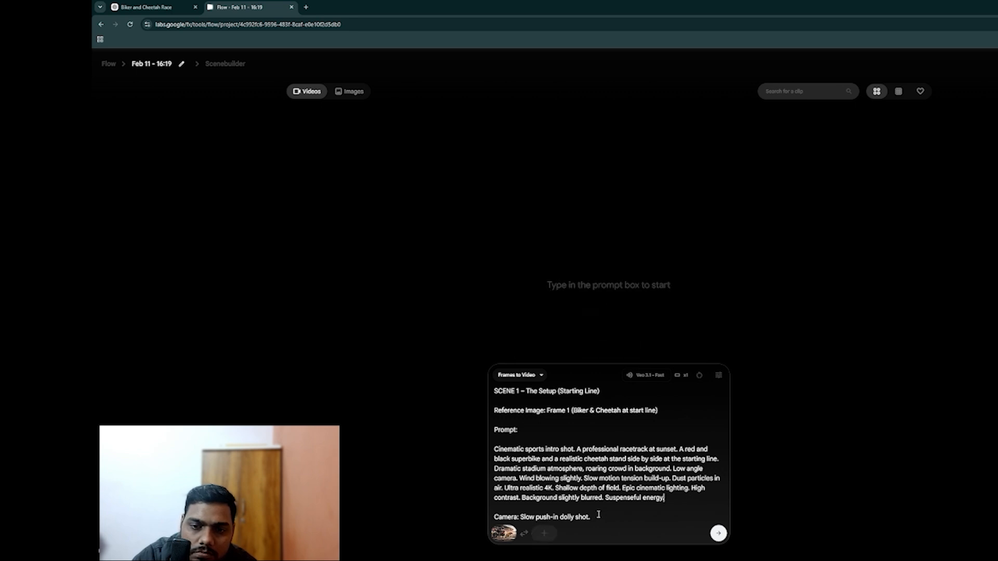
left_click(546, 534)
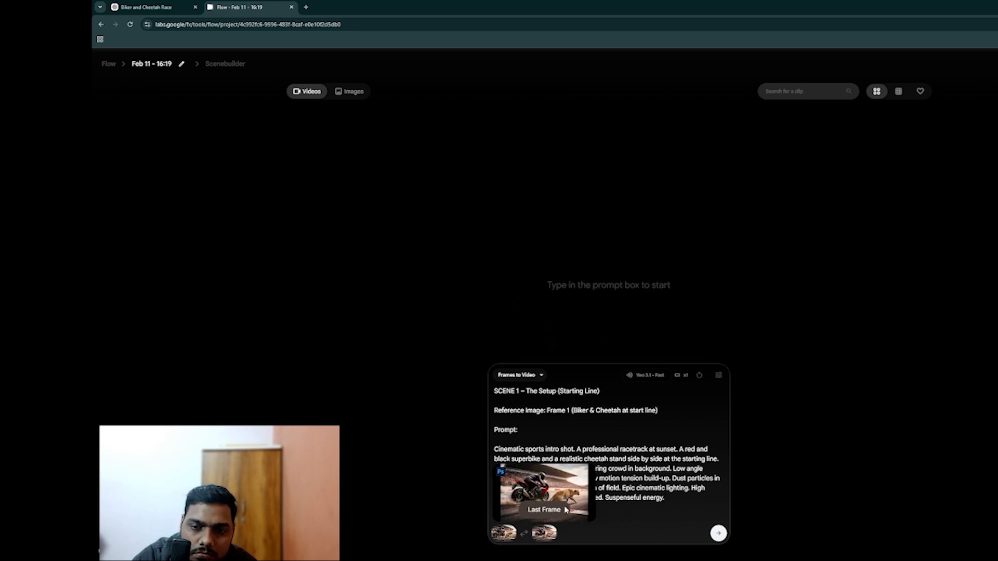
left_click(719, 533)
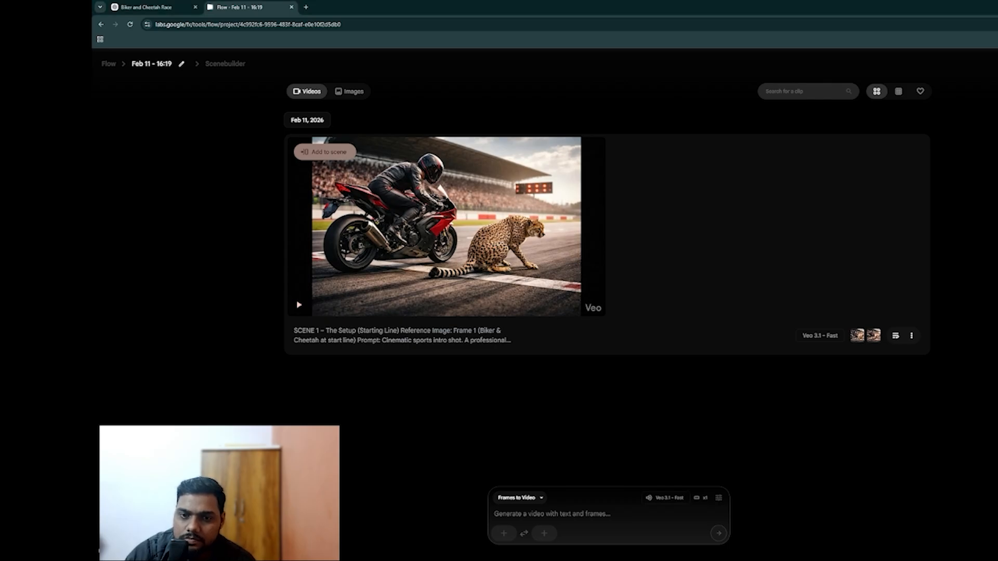
- Preview the generated Scene 1 clip partway and add it to the scene
mouse_move(441, 323)
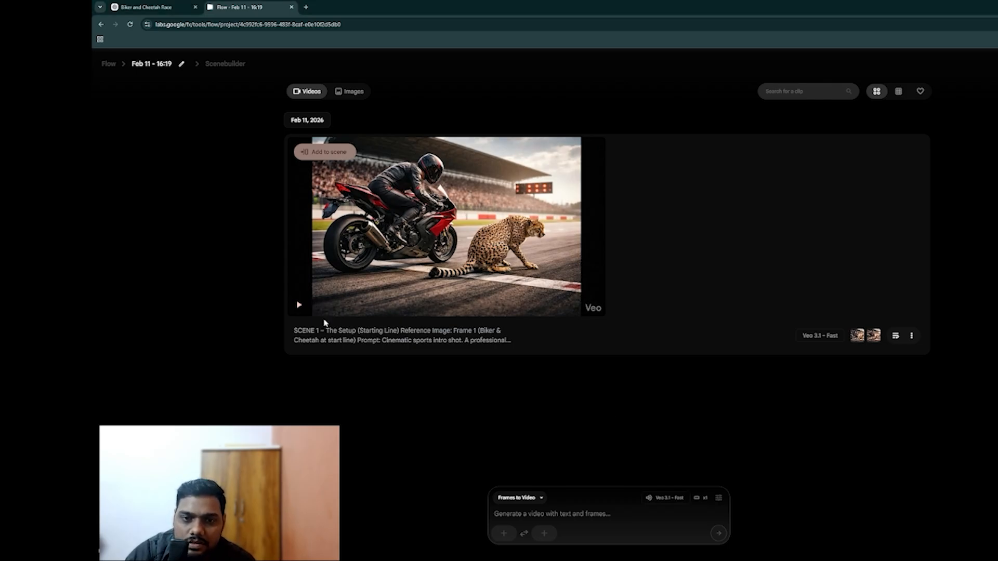
left_click(299, 305)
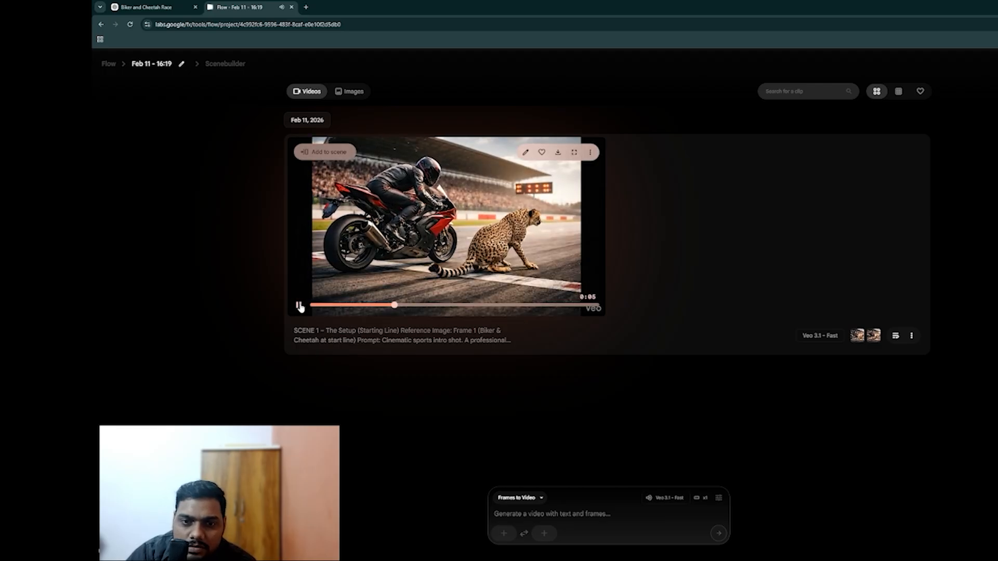
left_click(300, 306)
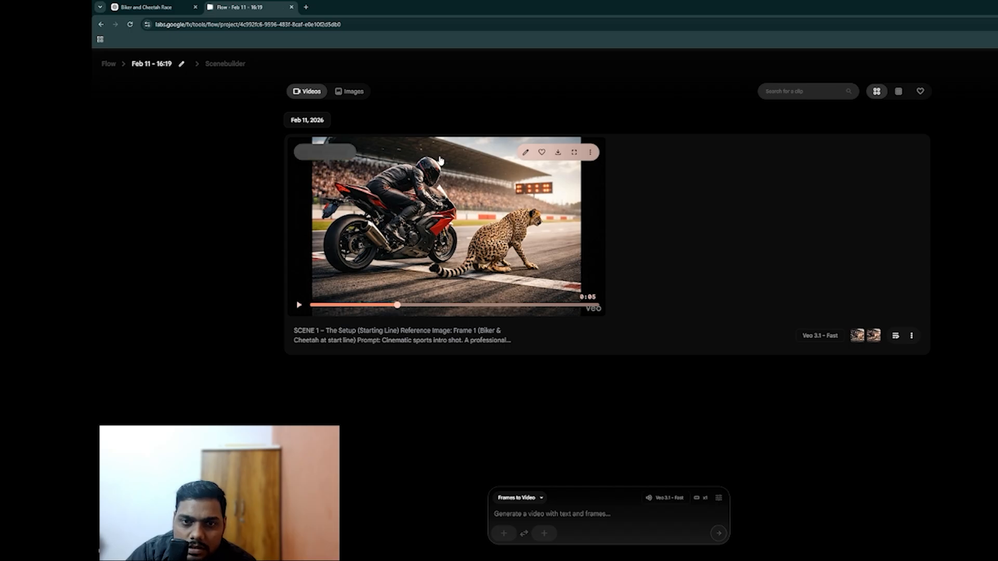
left_click(325, 153)
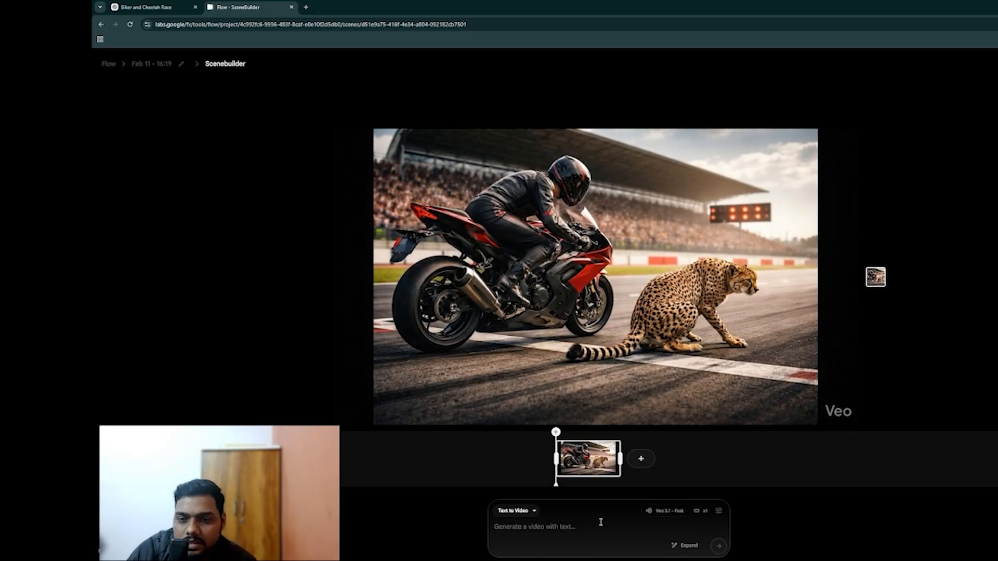
- Set the Scenebuilder prompt to Frames to Video and upload the mid-sprint picture as the first frame with a landscape crop
left_click(514, 510)
left_click(514, 453)
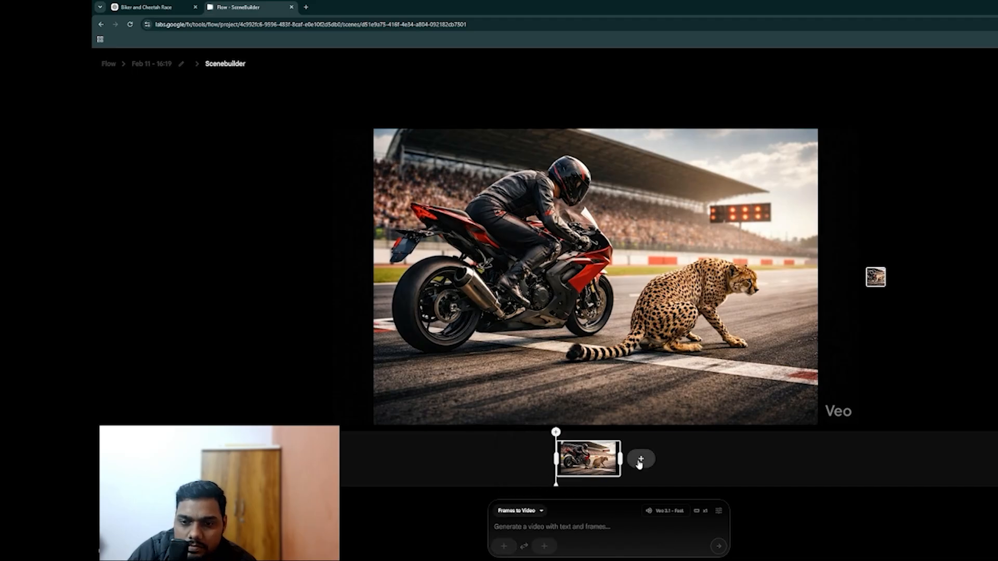
left_click(502, 547)
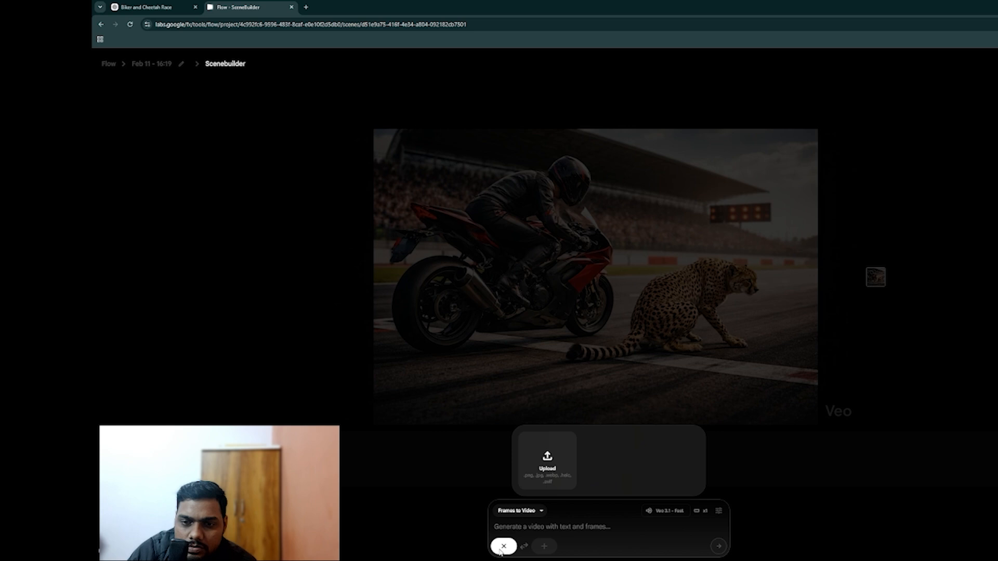
left_click(564, 467)
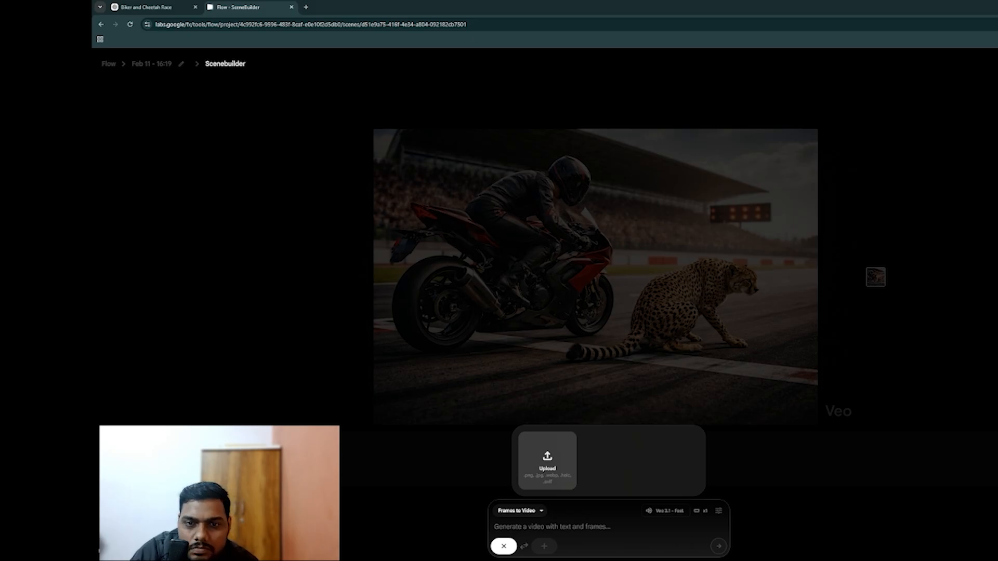
left_click(638, 468)
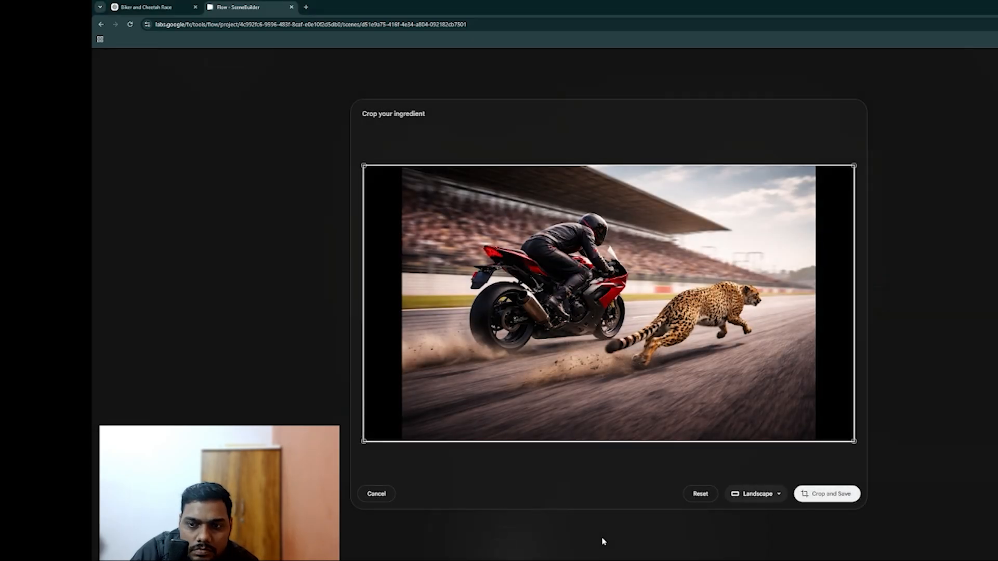
left_click(847, 498)
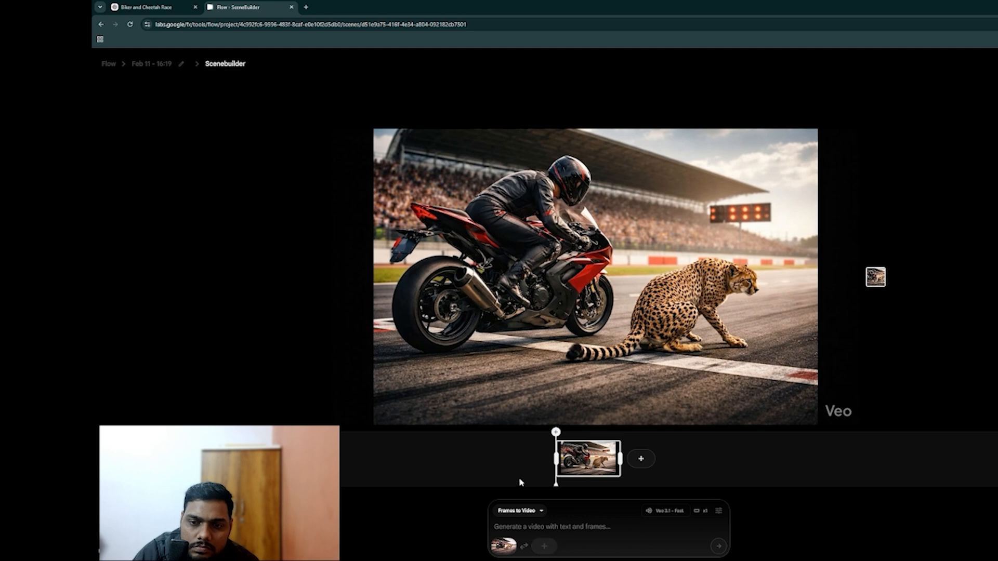
- Play the Scene 1 clip on the timeline, and add the cornering picture as the last frame with a landscape crop
key("space")
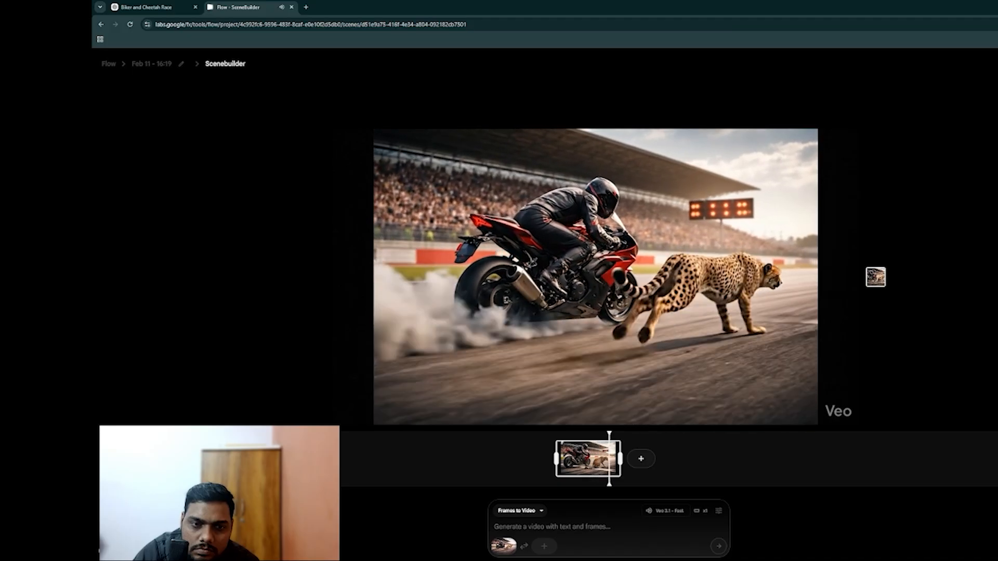
left_click(544, 546)
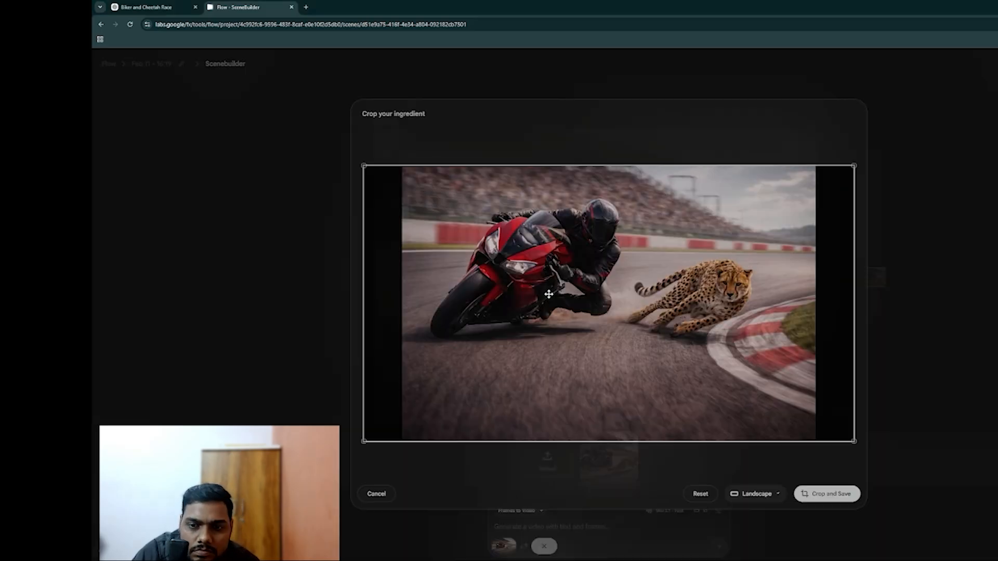
left_click(840, 499)
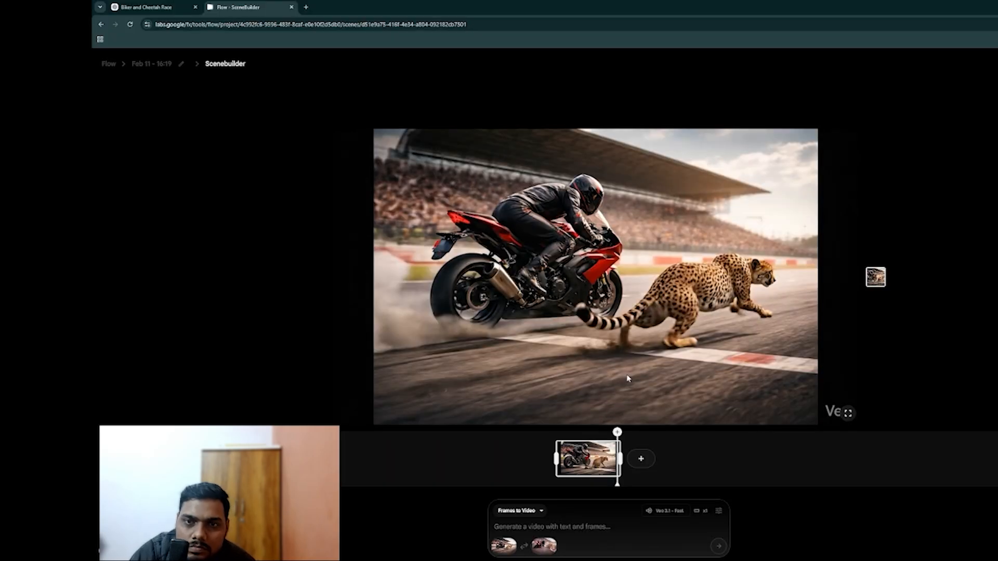
- Switch to the ChatGPT conversation and copy the full Scene 2, Scene 3 and Scene 4 prompts, including their reference image and camera lines
left_click(160, 4)
scroll(606, 339, "down", 1)
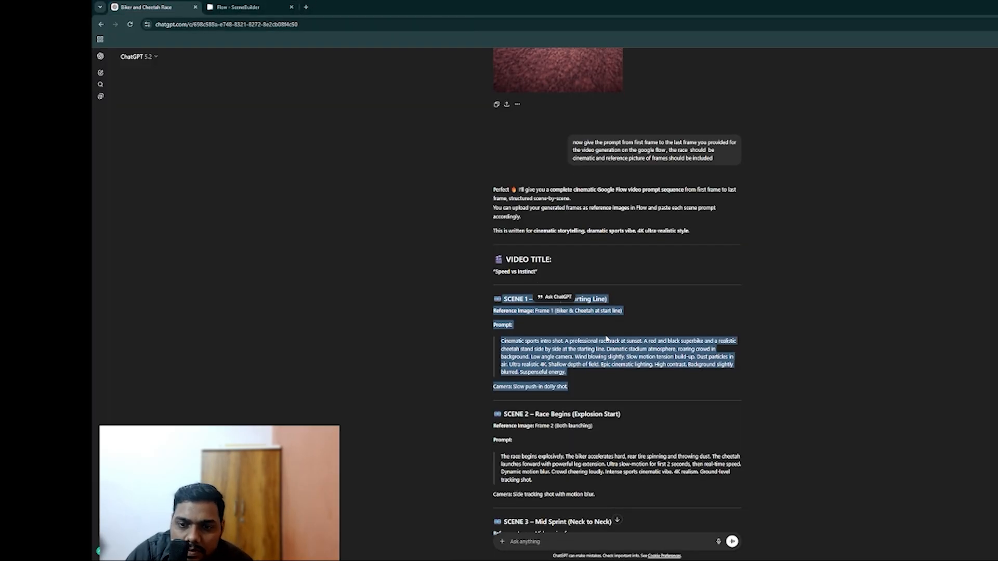
scroll(607, 339, "down", 3)
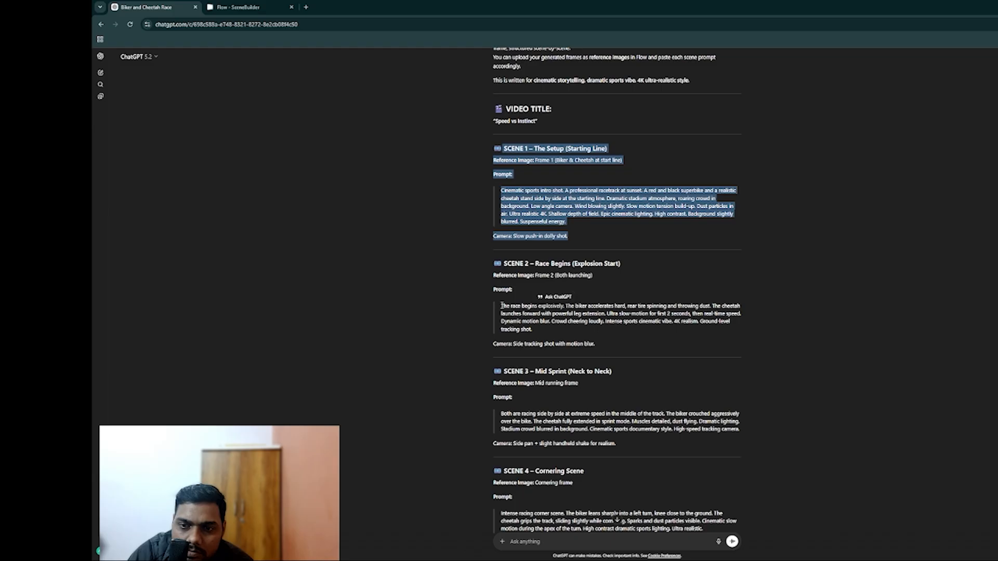
left_click_drag(502, 307, 521, 314)
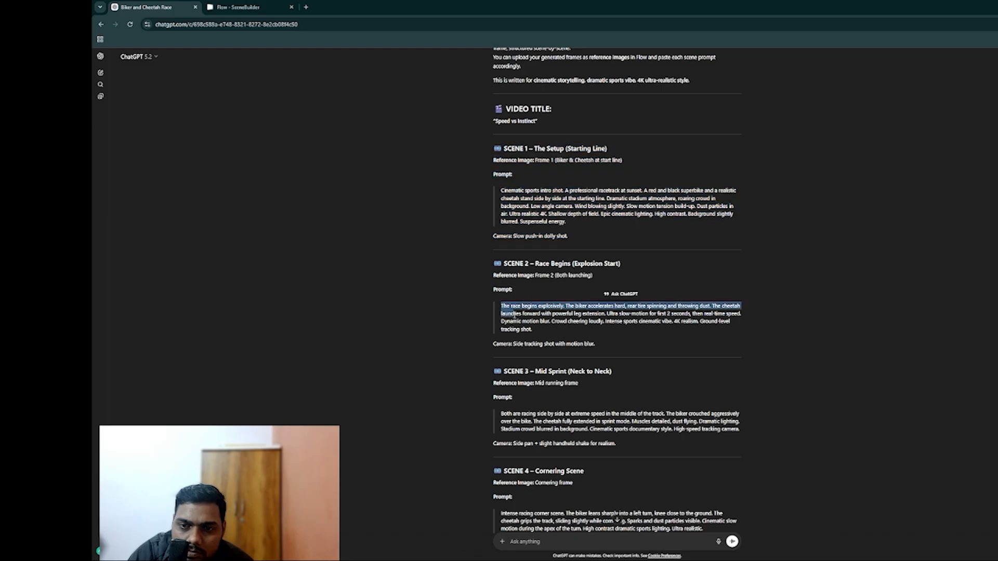
left_click_drag(494, 260, 612, 344)
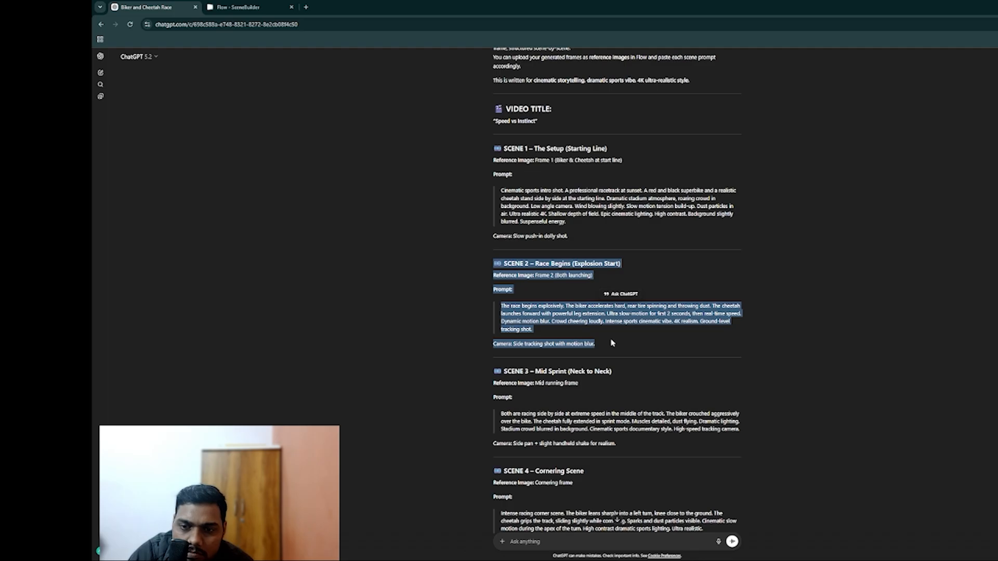
left_click_drag(612, 343, 665, 450)
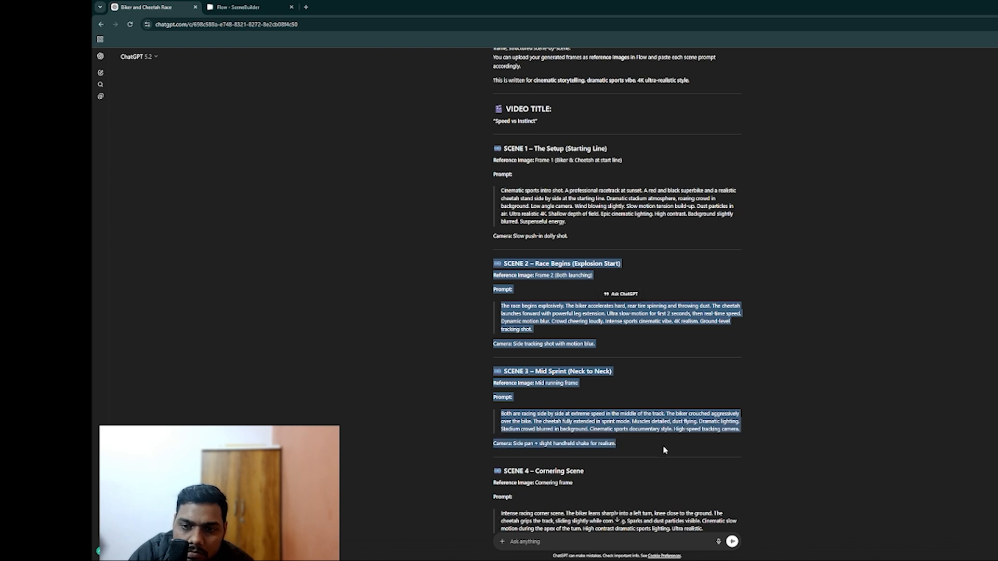
scroll(692, 445, "down", 3)
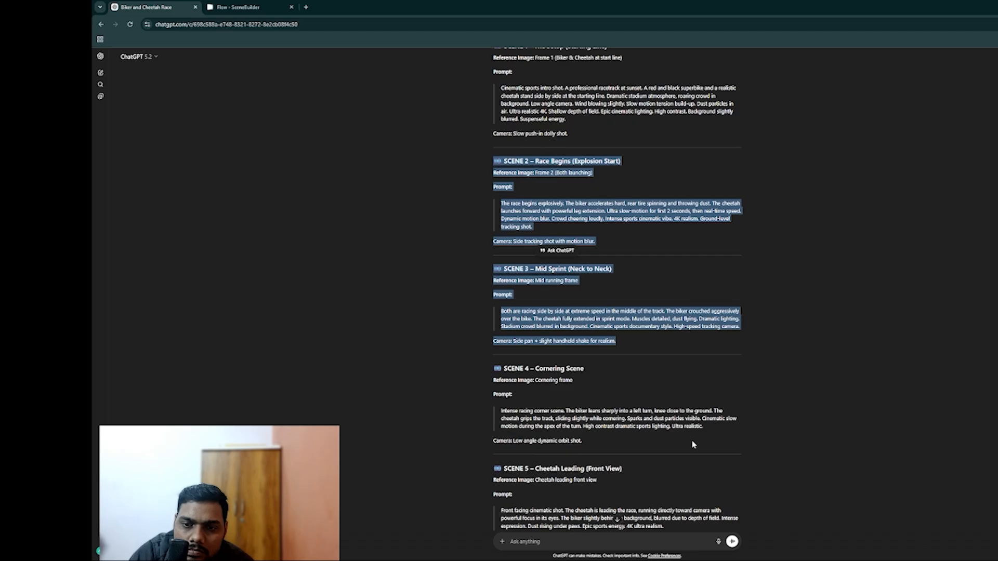
left_click_drag(634, 429, 494, 140)
key("ctrl+c")
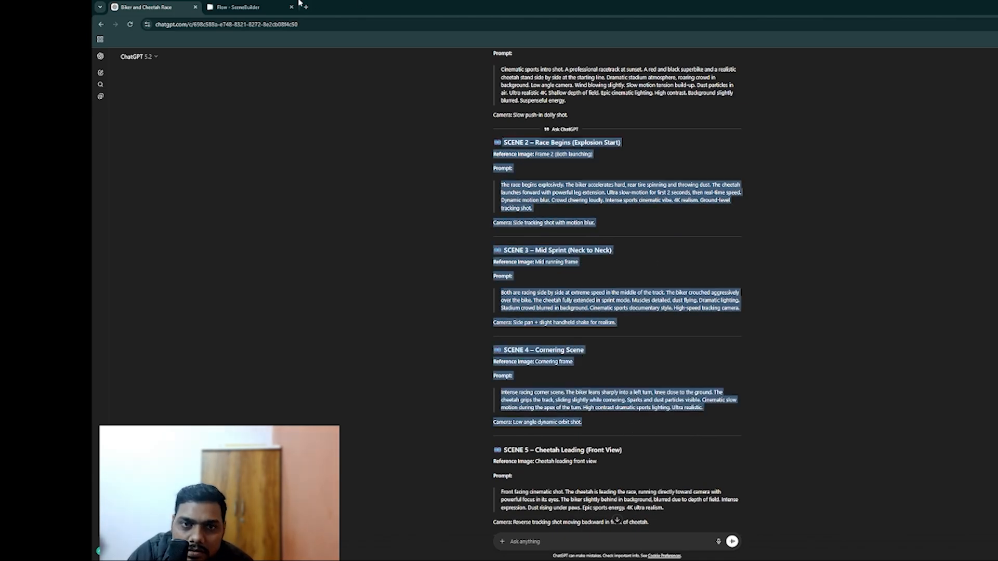
- Switch back to Flow's Scenebuilder, paste the Scene 2 to 4 prompts into the video prompt, and generate the clip
left_click(260, 6)
left_click(562, 527)
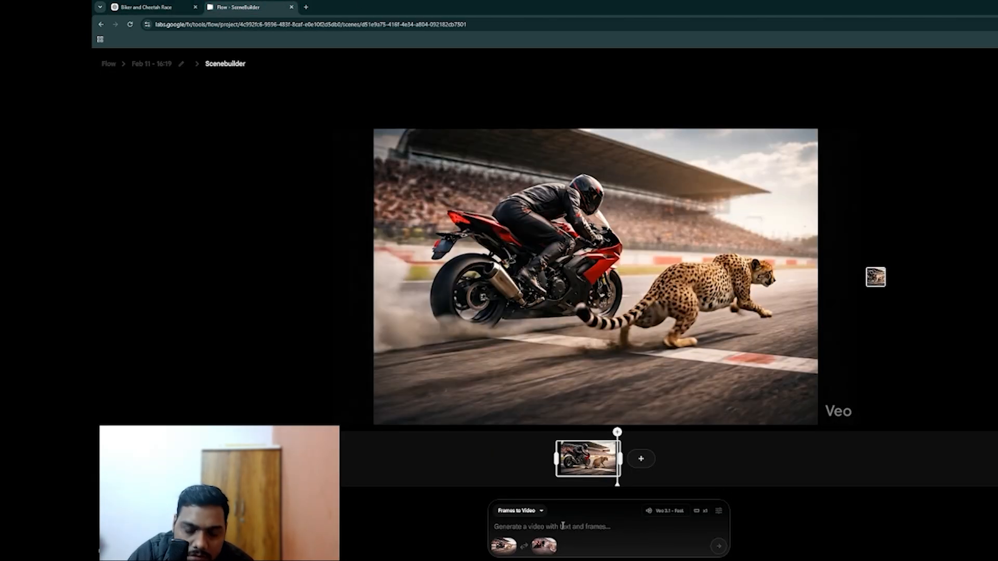
key("ctrl+v")
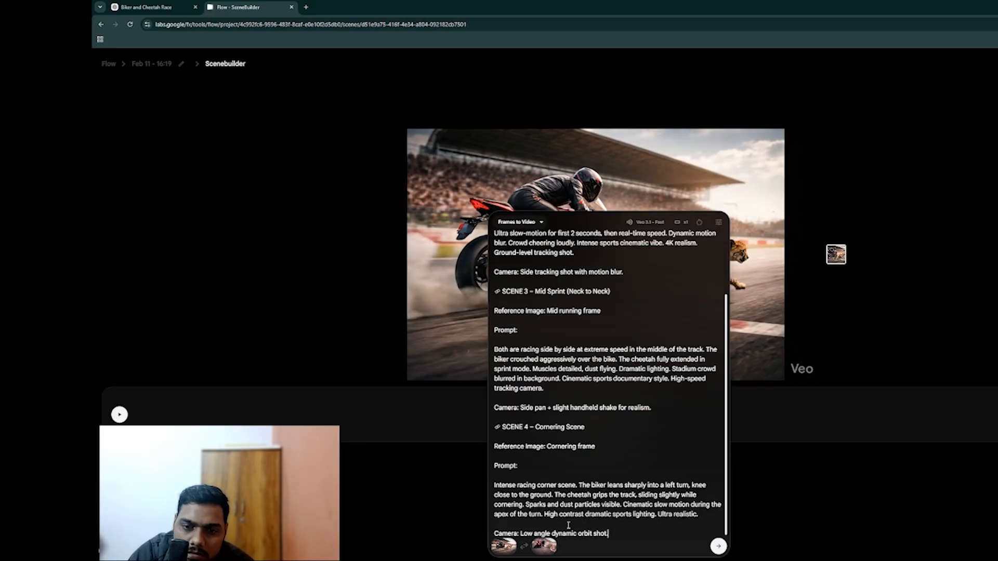
scroll(602, 468, "up", 3)
scroll(601, 468, "down", 3)
scroll(602, 468, "down", 1)
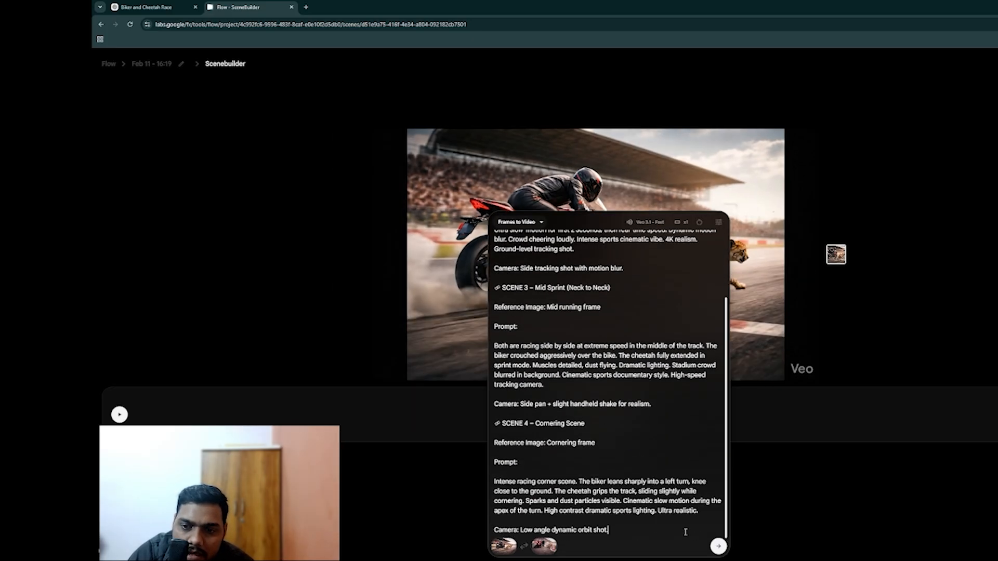
left_click(719, 547)
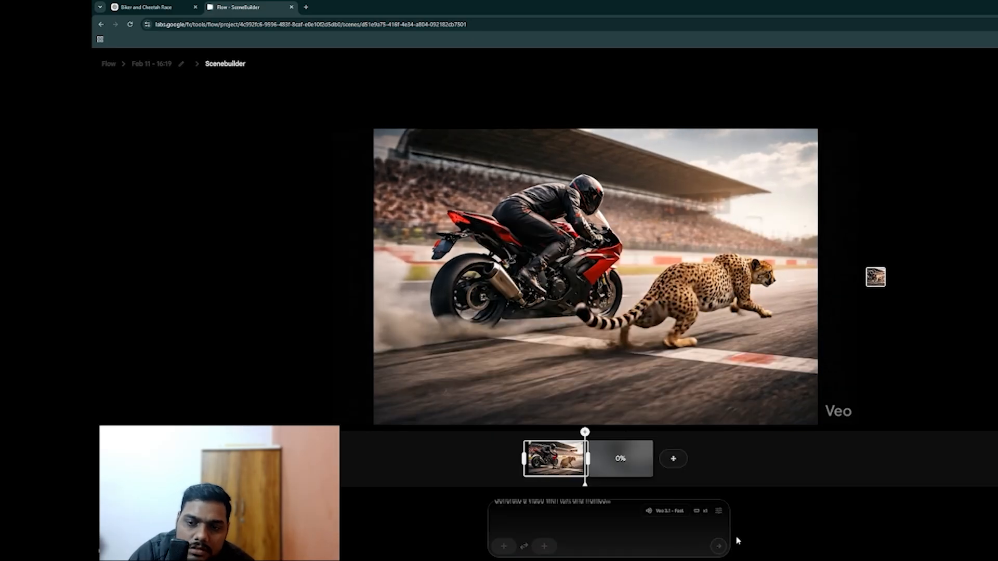
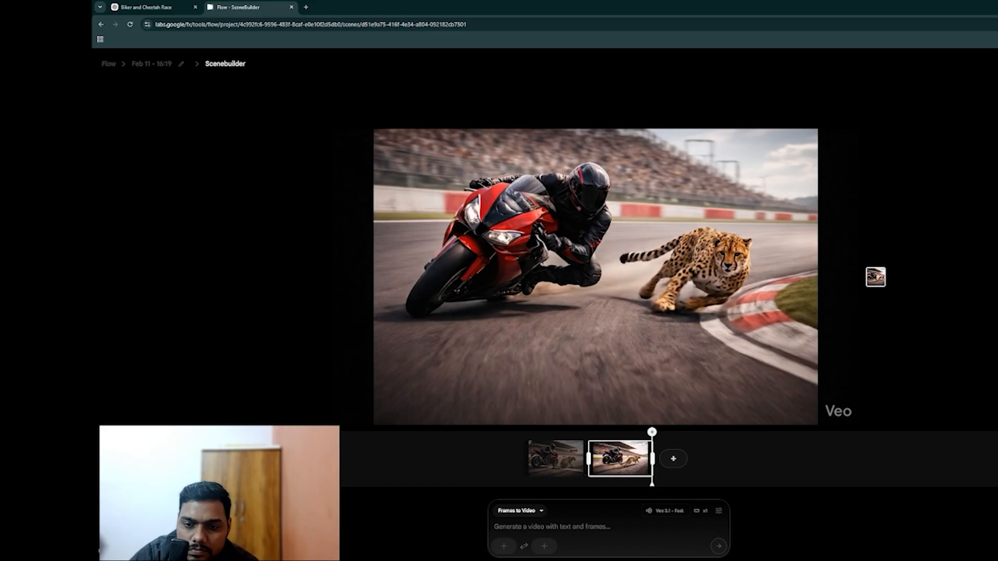
- Switch to the ChatGPT conversation and read through the Scene 5 – Cheetah Leading (Front View) prompt
left_click(126, 3)
scroll(647, 348, "down", 5)
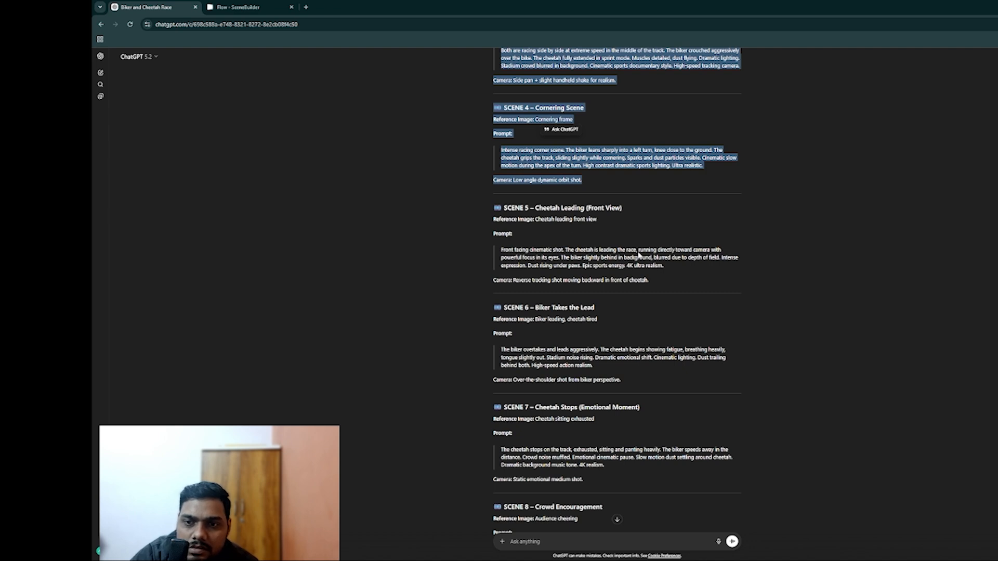
left_click_drag(659, 252, 721, 250)
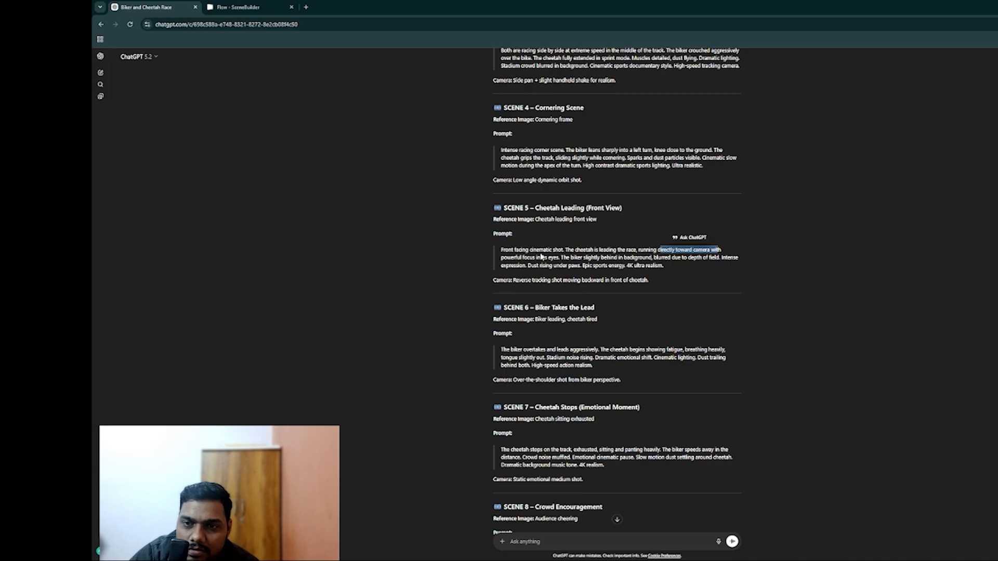
left_click_drag(542, 258, 738, 258)
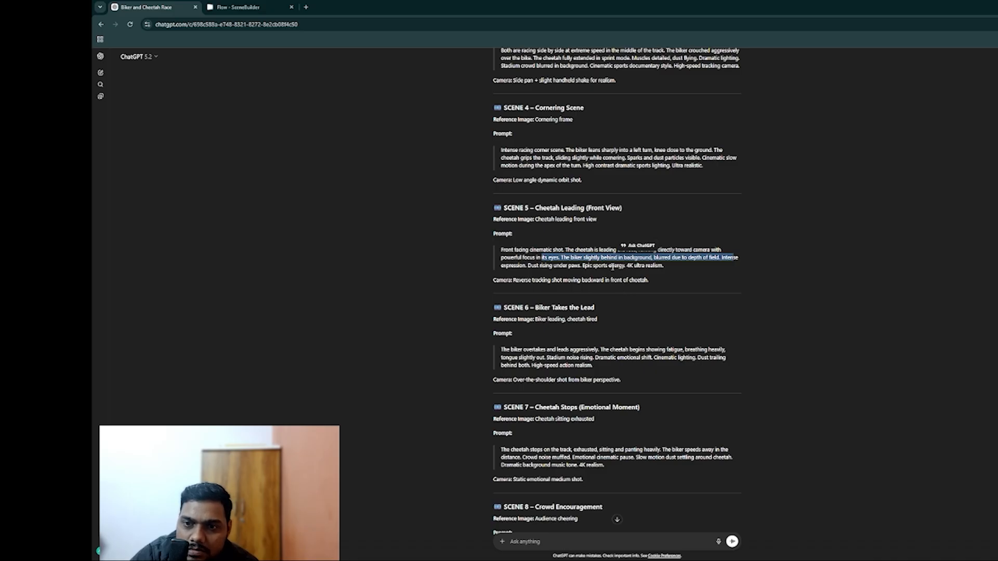
left_click_drag(609, 265, 664, 267)
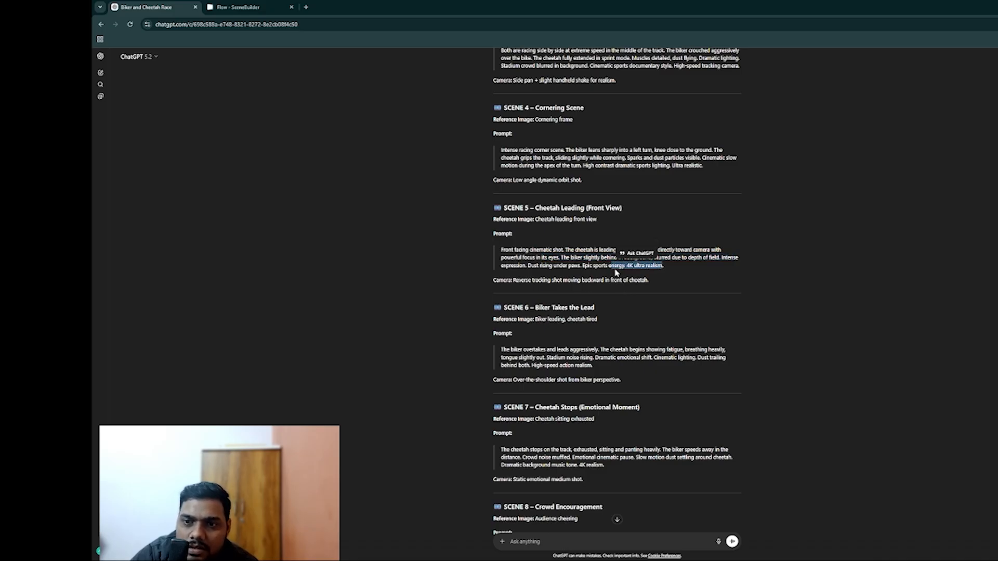
scroll(593, 312, "down", 1)
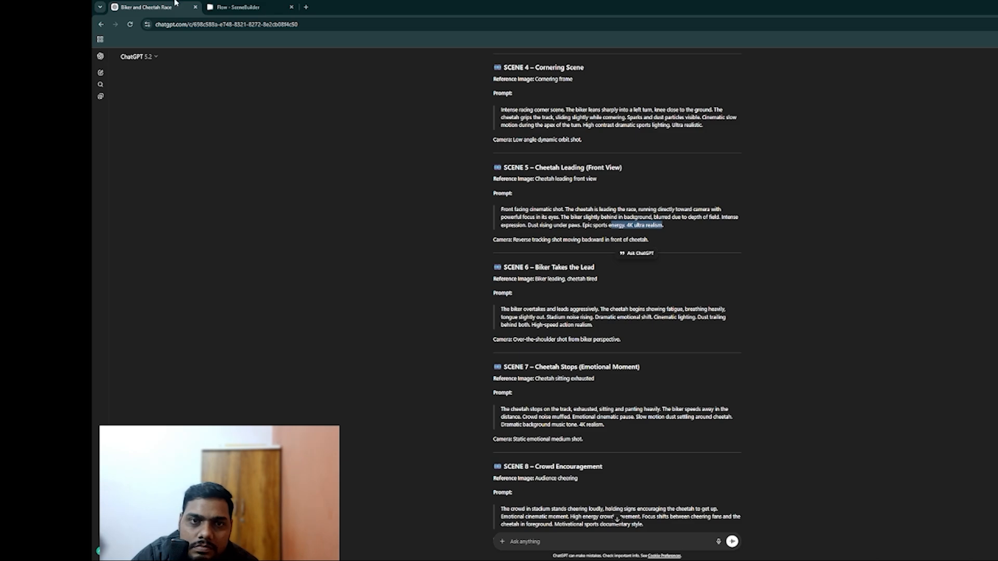
- Return to Scenebuilder, keep the prompt on Frames to Video, and upload the cornering picture as the first frame with a landscape crop
left_click(244, 8)
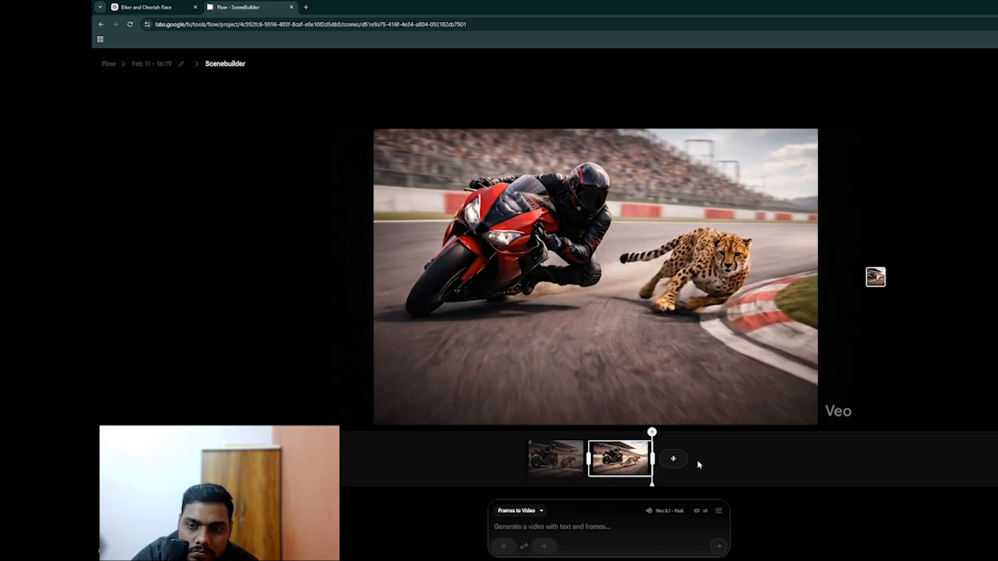
left_click(518, 511)
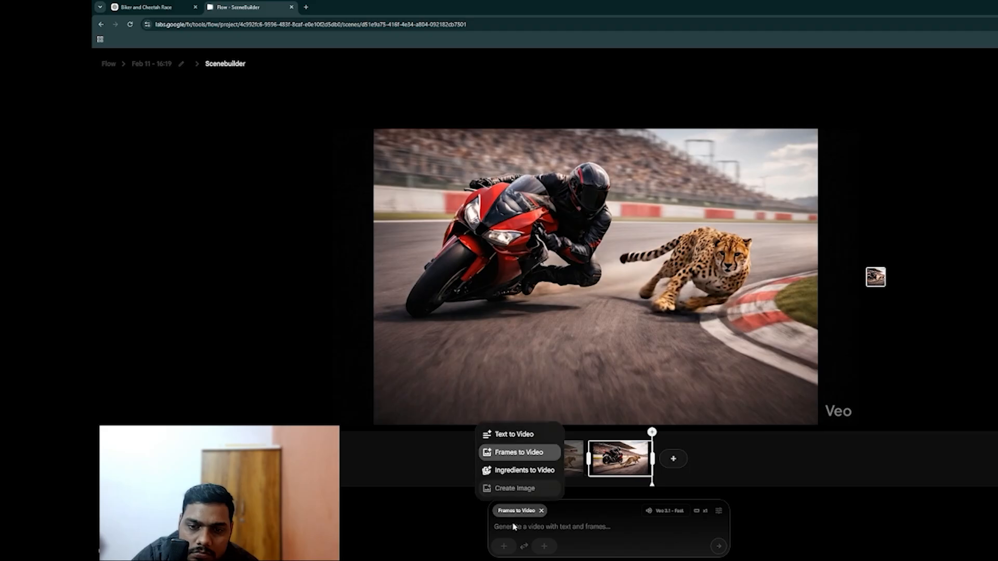
left_click(519, 455)
left_click(503, 546)
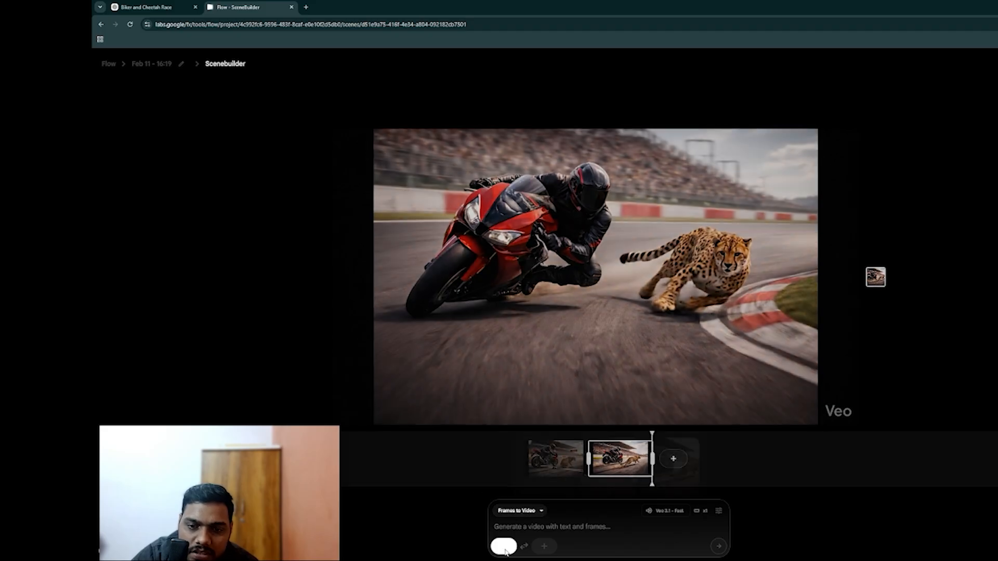
left_click(534, 458)
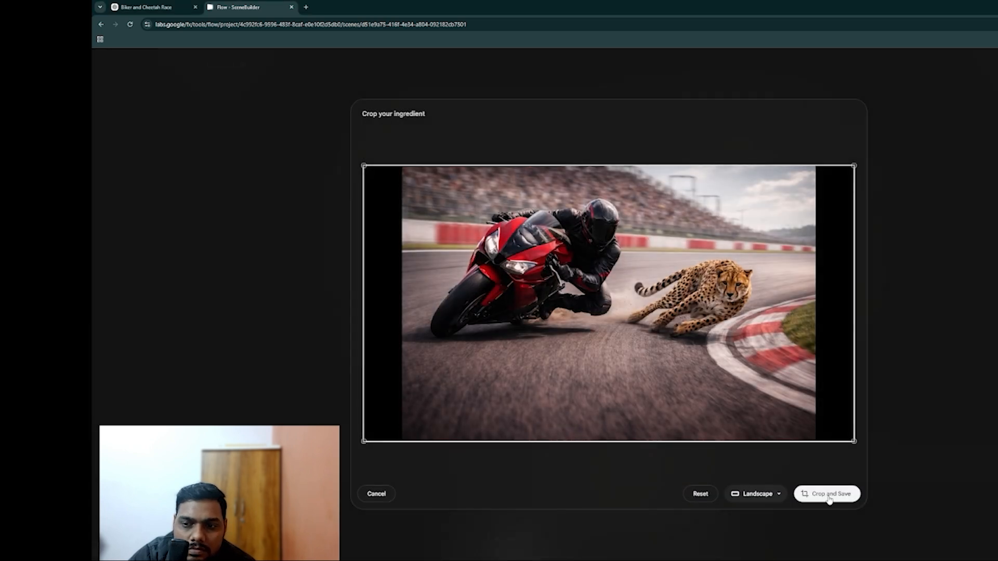
left_click(829, 494)
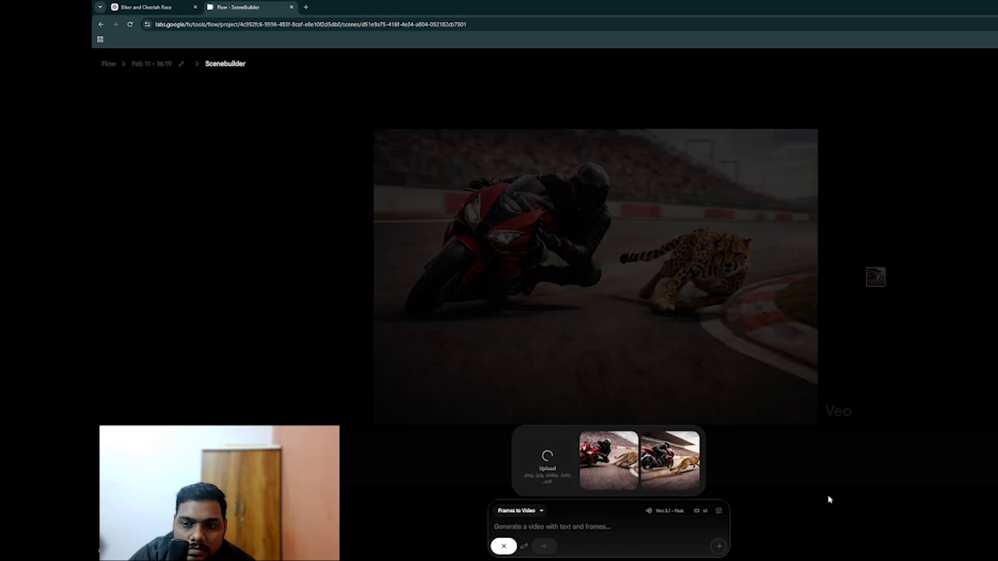
left_click(517, 551)
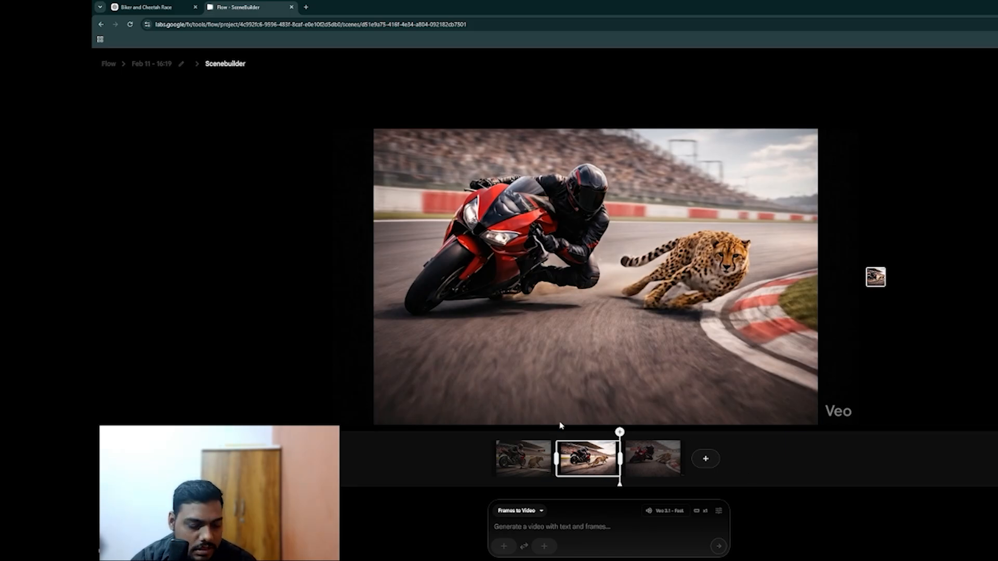
- Play the assembled clips on the Scenebuilder timeline and preview the third clip with the cheetah leading
left_click(651, 459)
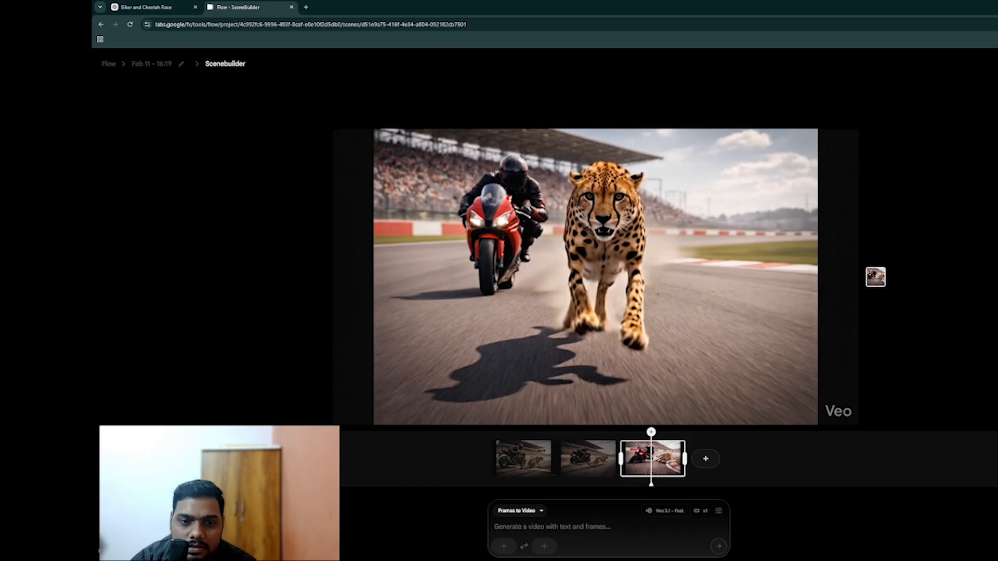
key("space")
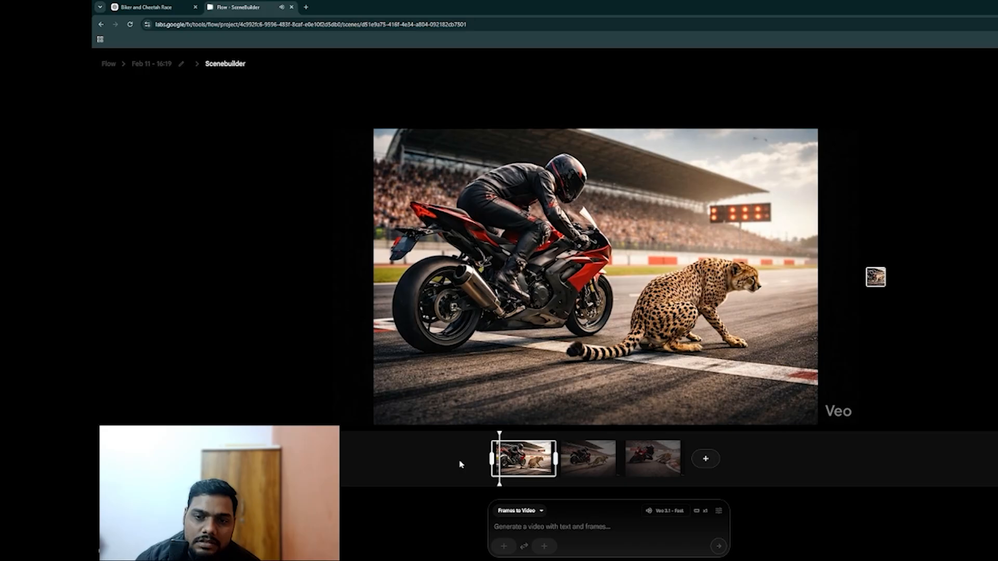
left_click(658, 464)
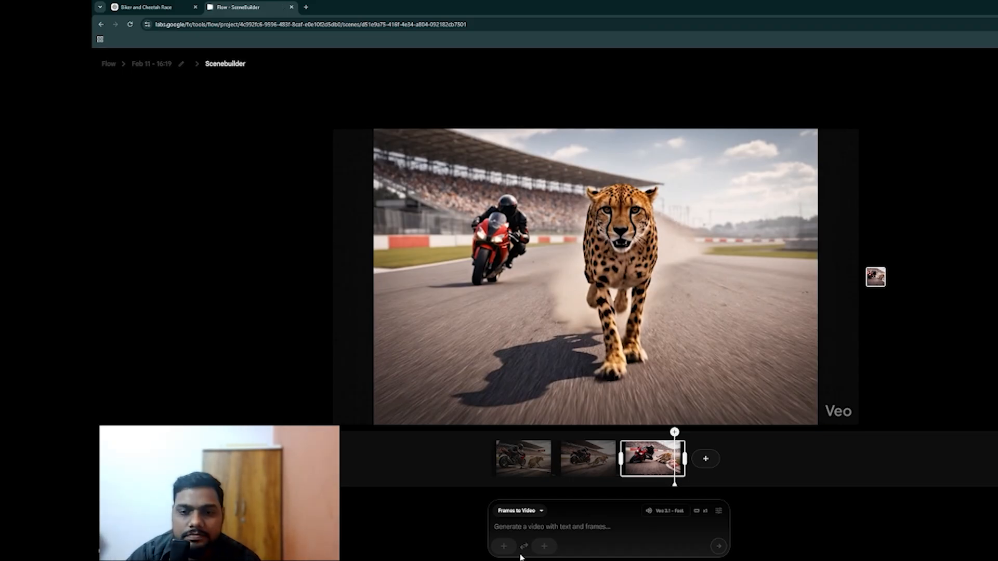
- Switch to the ChatGPT conversation and select the full Scene 6 – Biker Takes the Lead prompt, including its reference image and camera lines
left_click(156, 7)
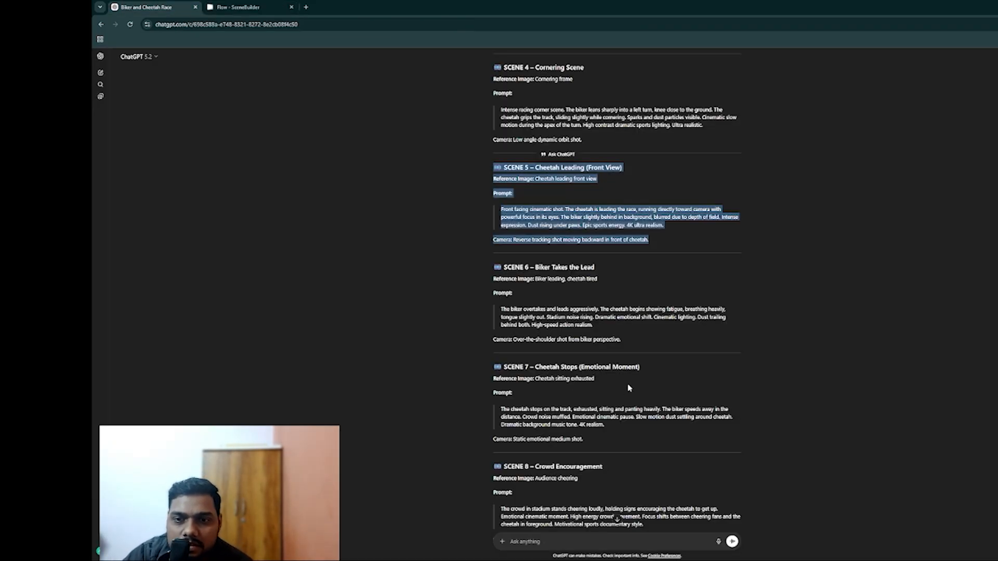
scroll(550, 267, "down", 1)
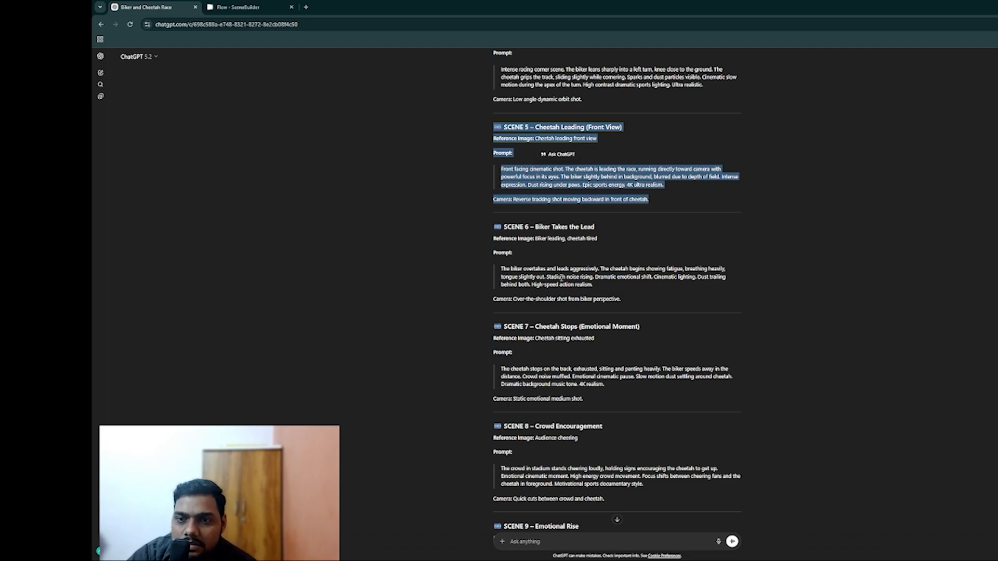
left_click_drag(567, 276, 694, 277)
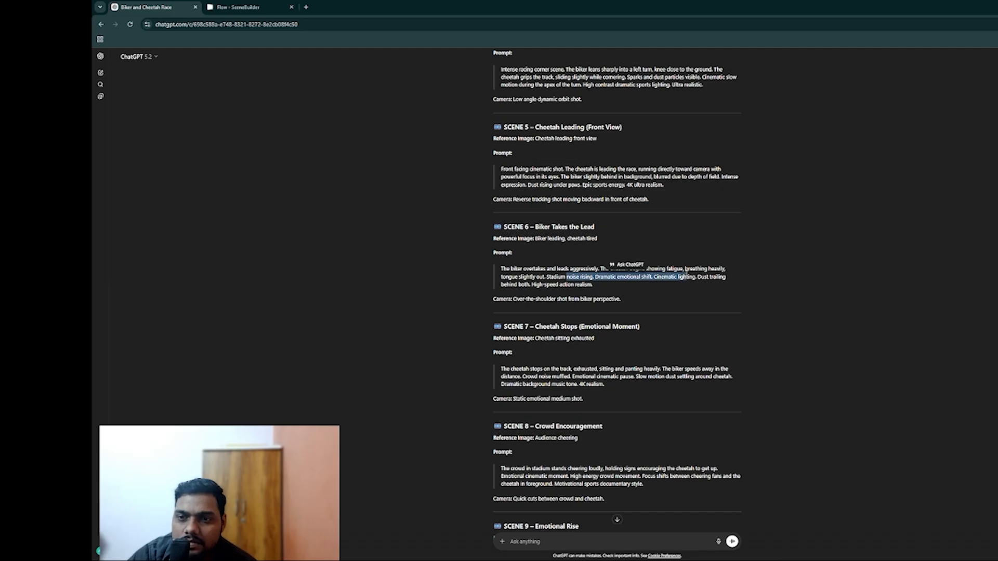
left_click(688, 274)
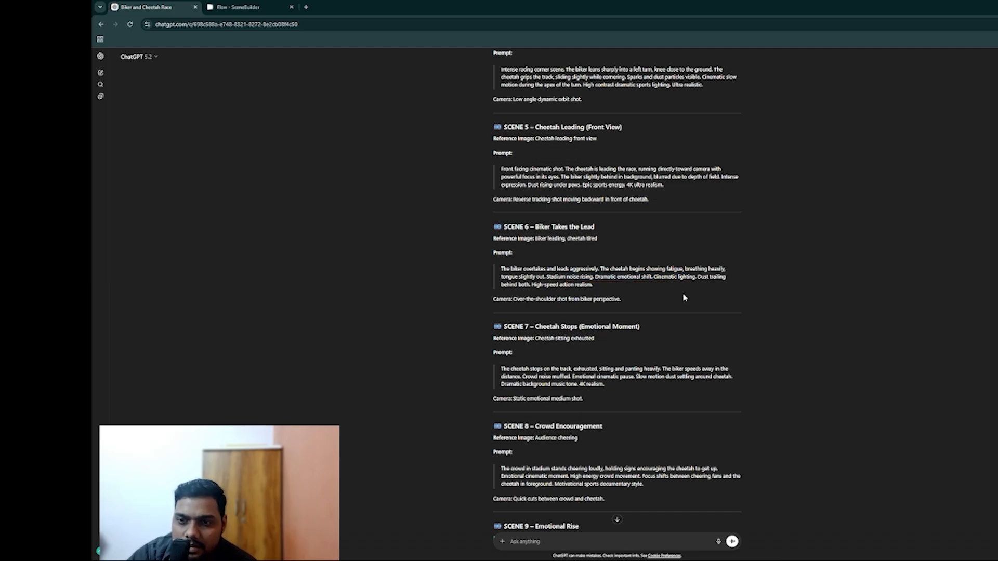
left_click_drag(679, 277, 703, 278)
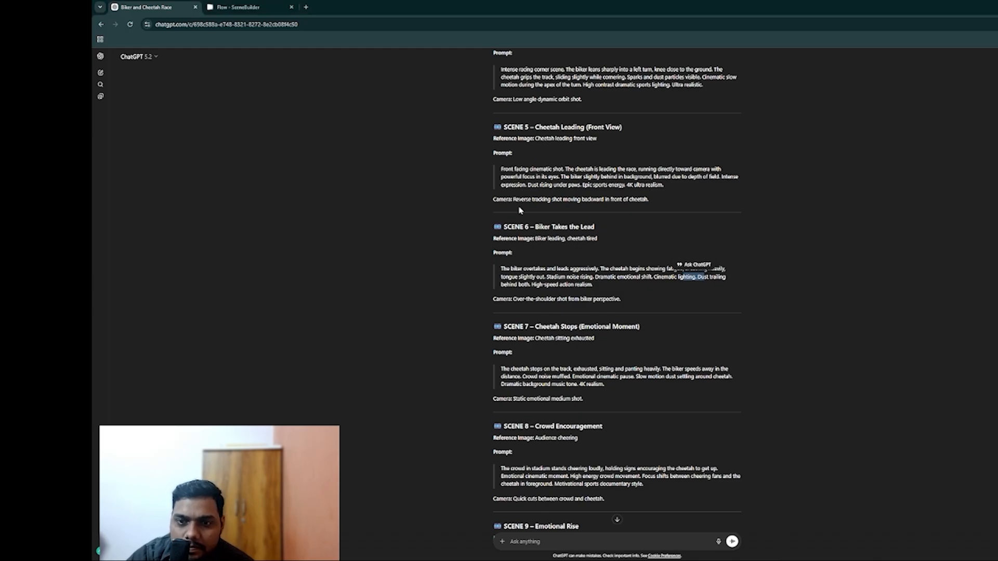
left_click_drag(499, 228, 629, 301)
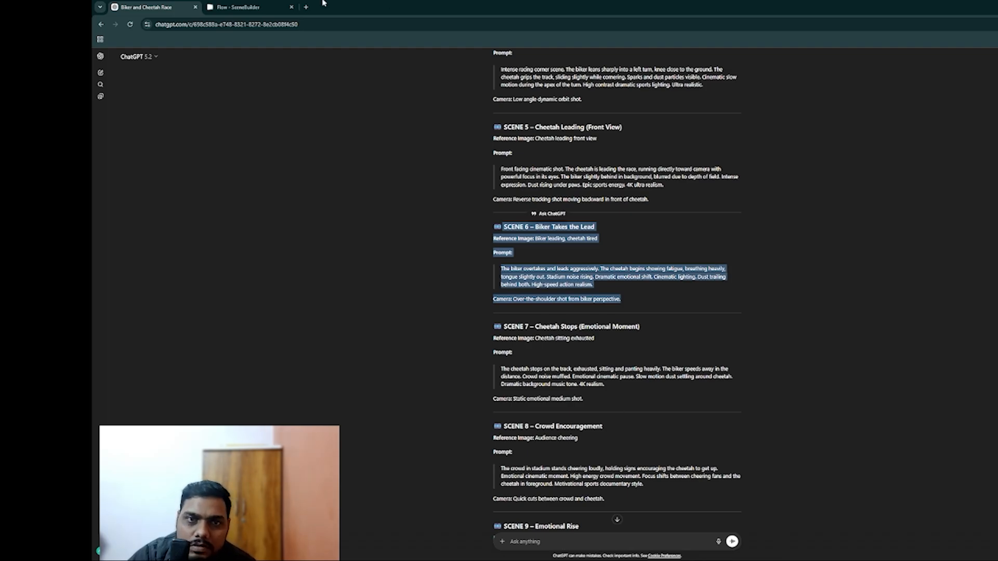
- Return to Scenebuilder and choose a picture to upload as the first frame of the next clip
left_click(258, 4)
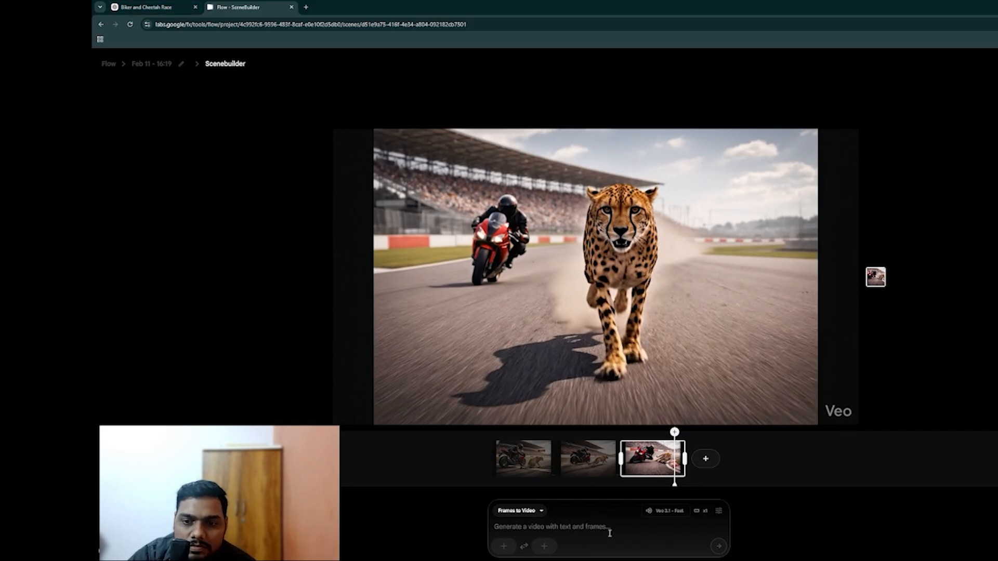
left_click(502, 546)
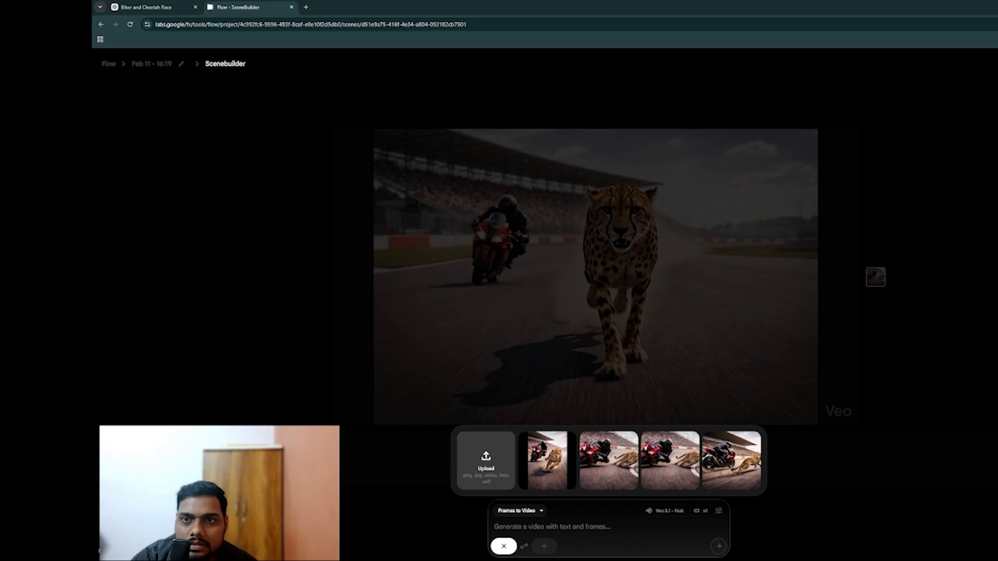
key("Escape")
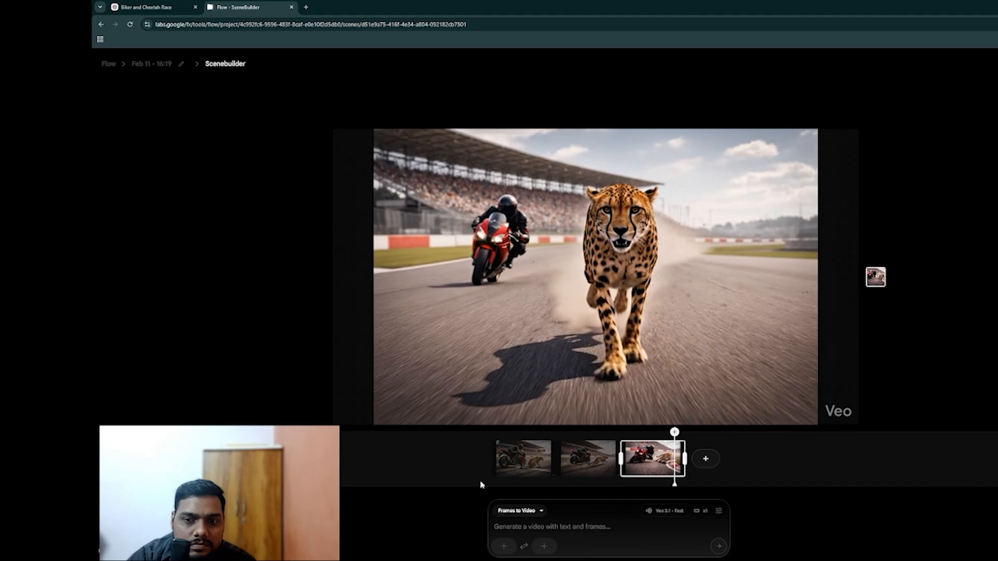
left_click(707, 459)
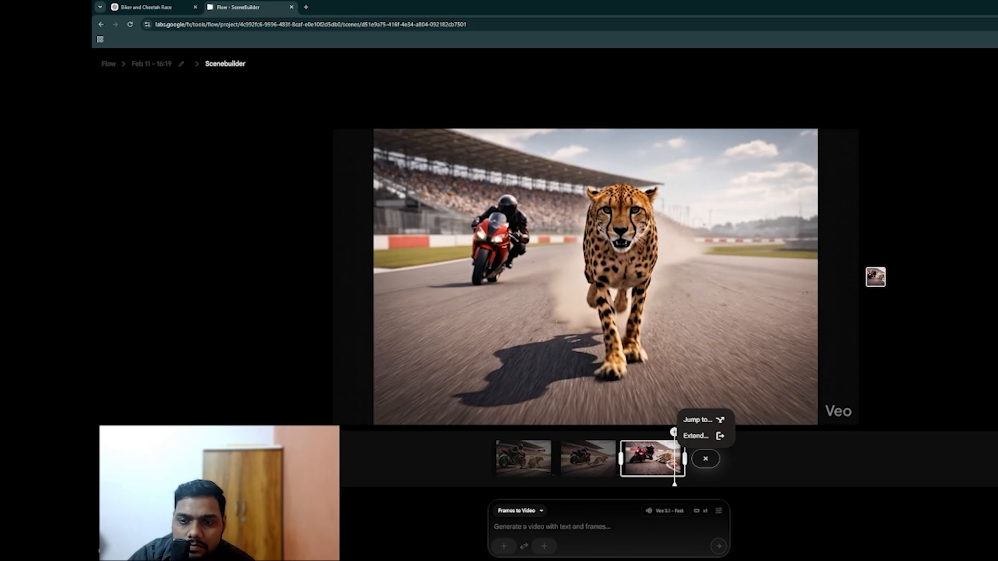
left_click(503, 546)
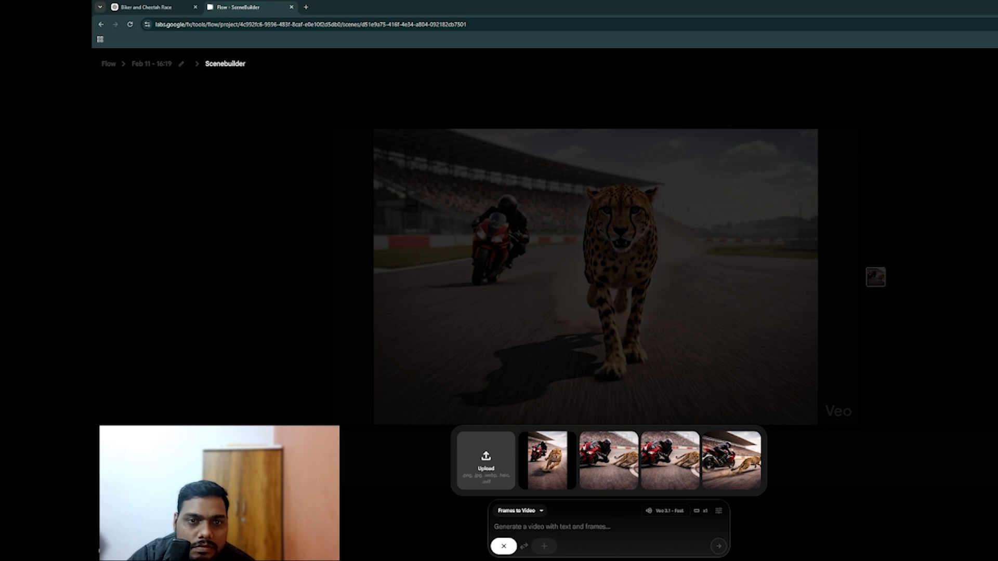
left_click(794, 362)
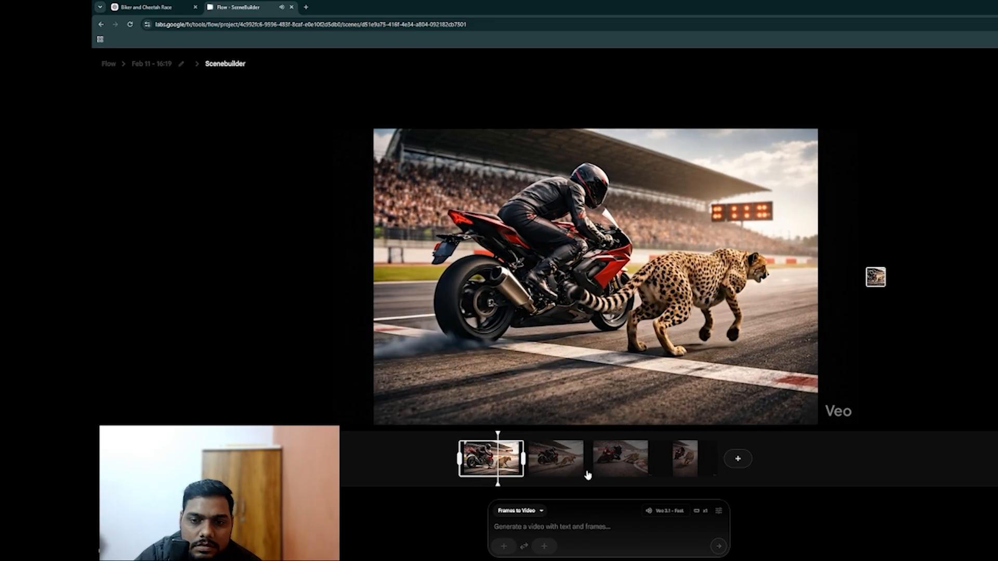
- Play through the assembled timeline and scrub within the fourth clip to review the cheetah running ahead and sitting down
left_click_drag(503, 432, 632, 437)
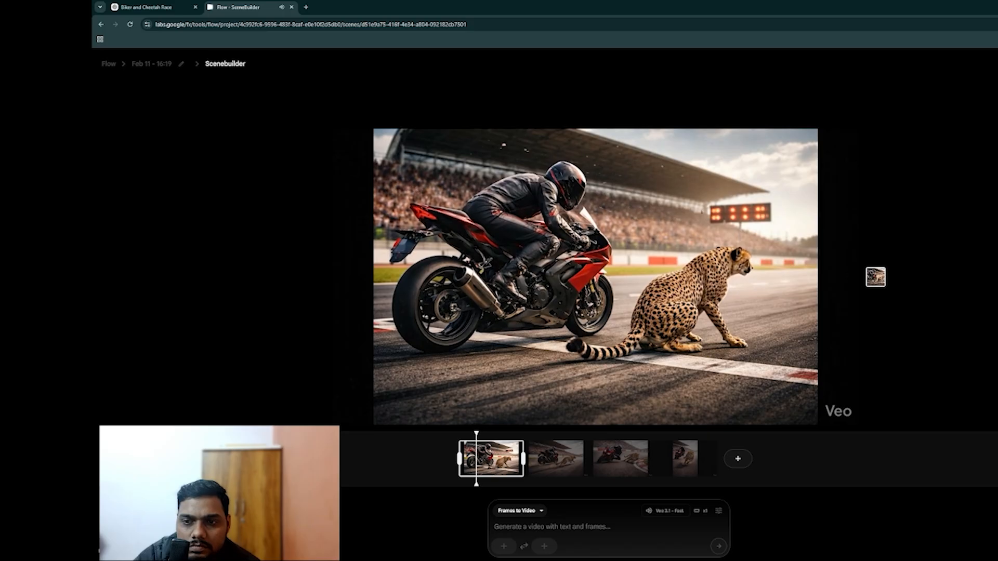
left_click(694, 457)
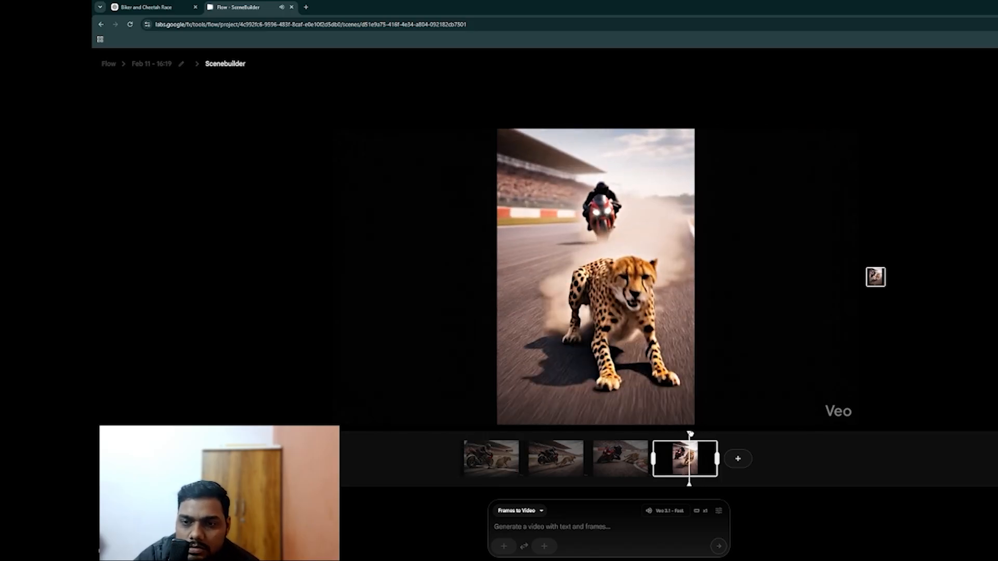
left_click_drag(690, 435, 662, 434)
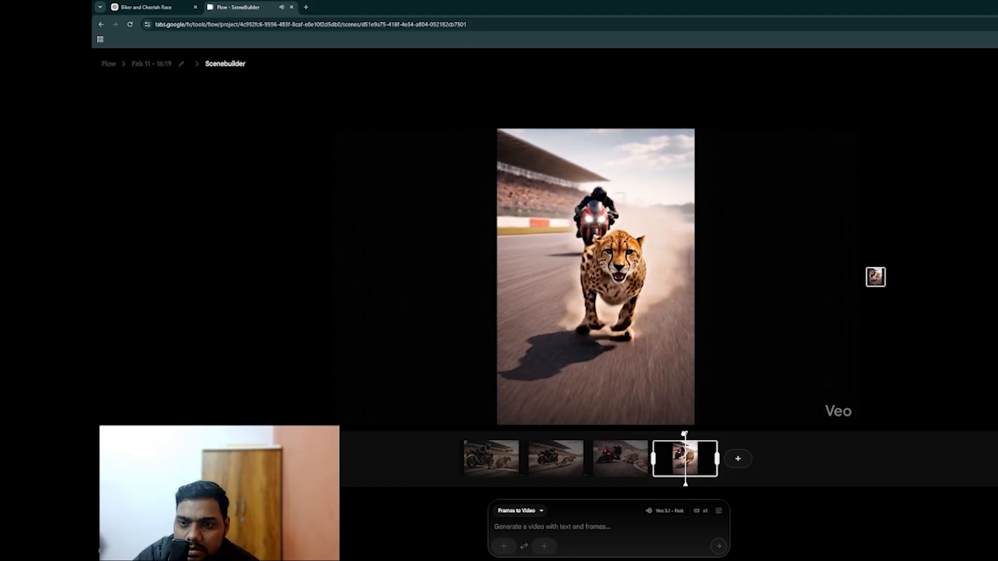
mouse_move(685, 433)
left_mouse_down()
mouse_move(718, 434)
mouse_move(664, 433)
mouse_move(703, 434)
left_mouse_up()
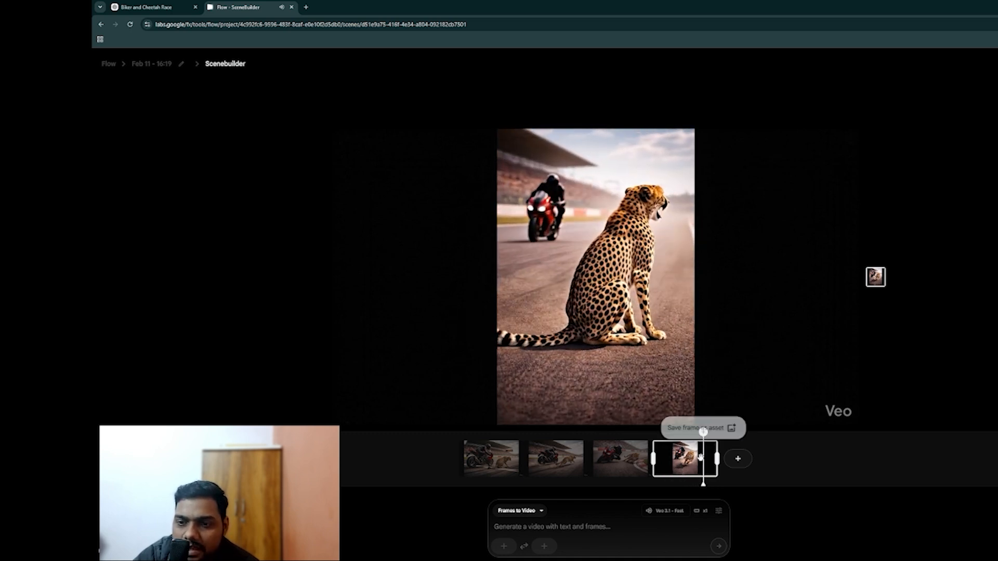
- Save the fourth clip's frame of the cheetah sitting in front of the biker as an asset three times, closing the frame picker after each save
left_click(704, 433)
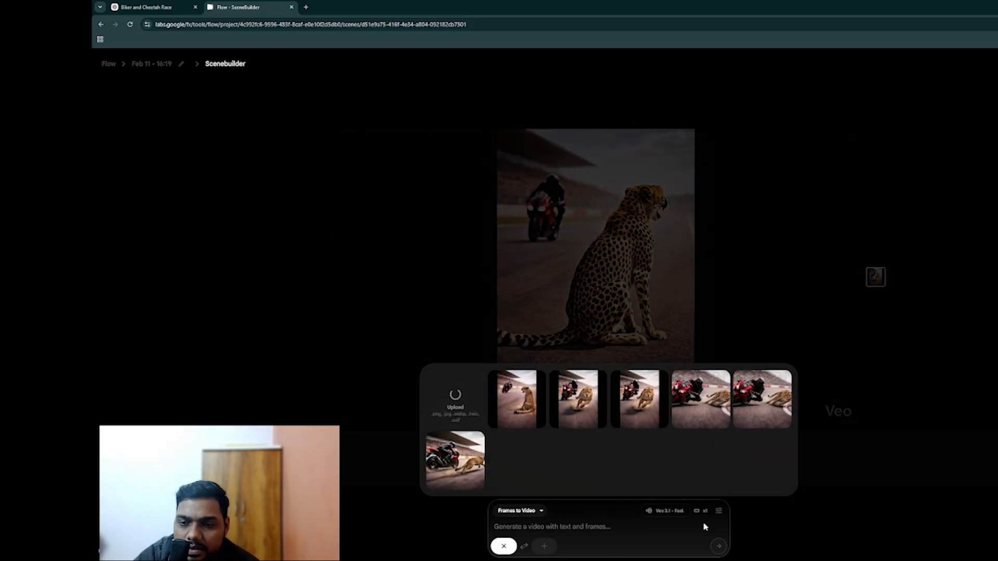
left_click(854, 489)
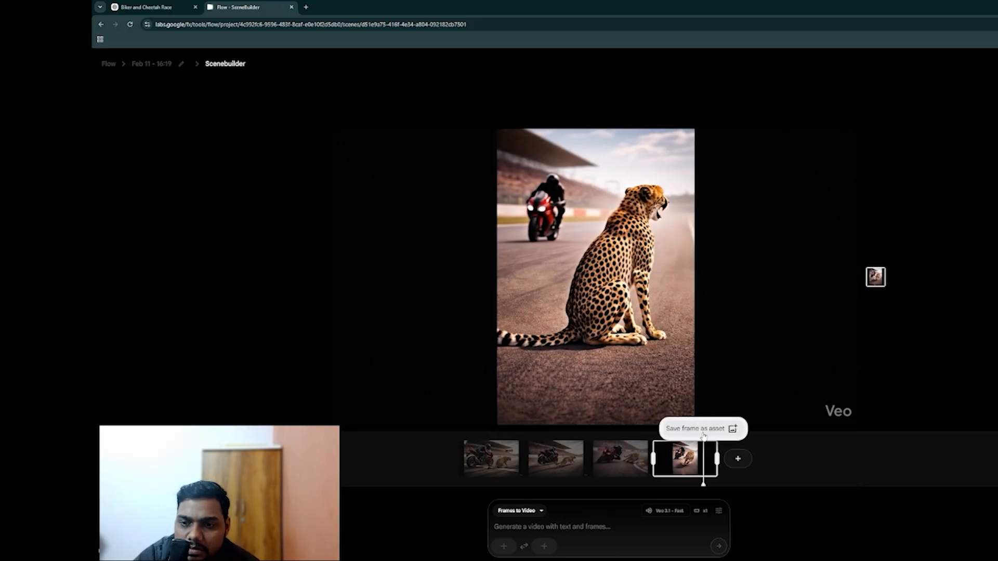
left_click(693, 437)
left_click(842, 422)
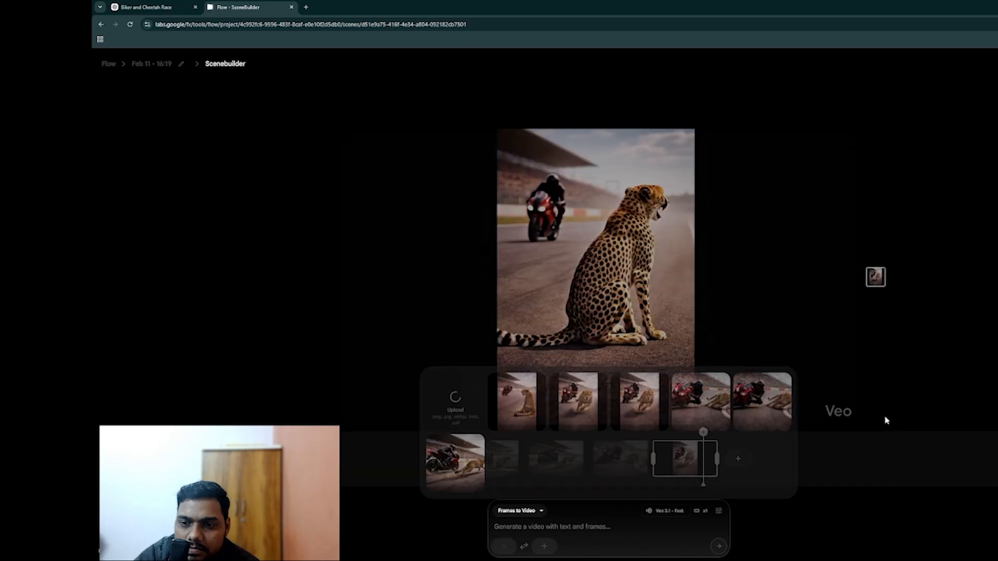
left_click(699, 434)
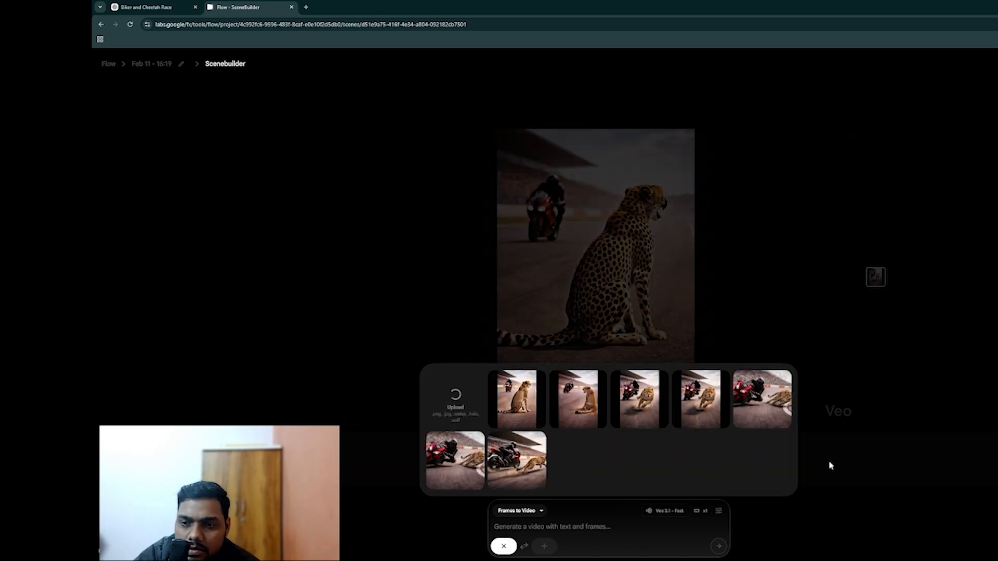
left_click(366, 404)
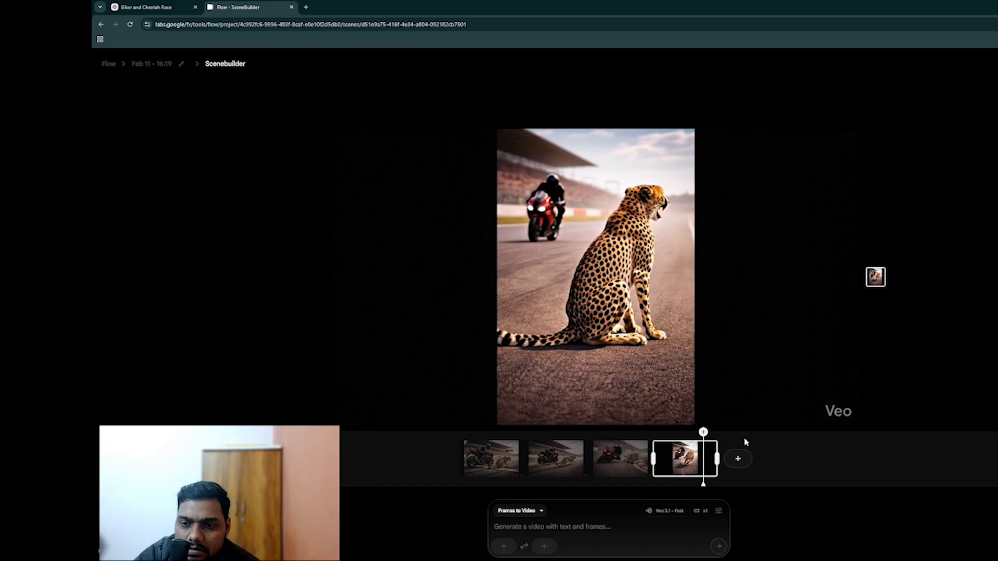
- Scrub the fourth clip back and forth and stop at its final frame, where the biker rides away from the sitting cheetah
mouse_move(704, 436)
mouse_move(703, 485)
left_mouse_down()
mouse_move(671, 484)
mouse_move(722, 485)
left_mouse_up()
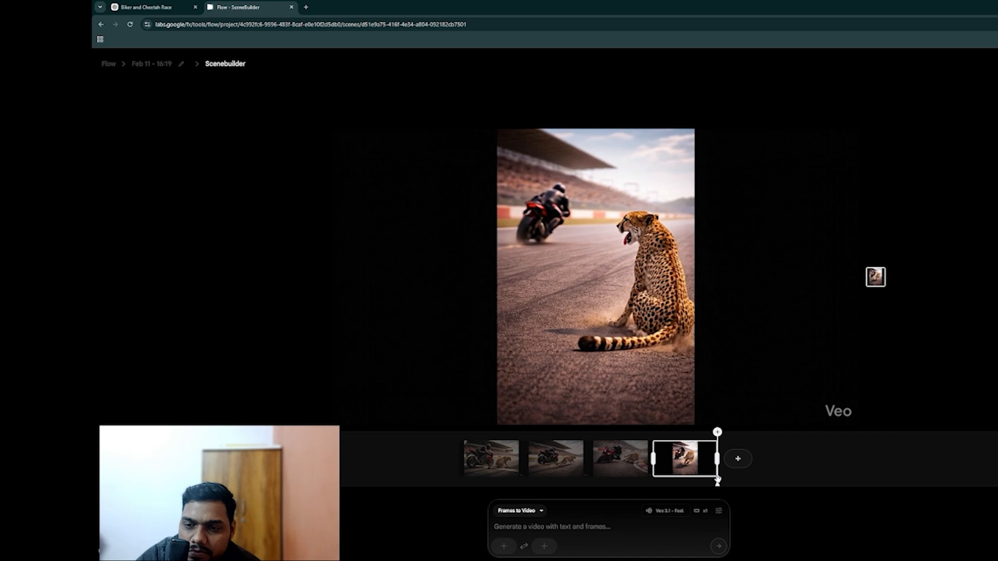
mouse_move(716, 482)
left_mouse_down()
mouse_move(681, 487)
mouse_move(698, 489)
left_mouse_up()
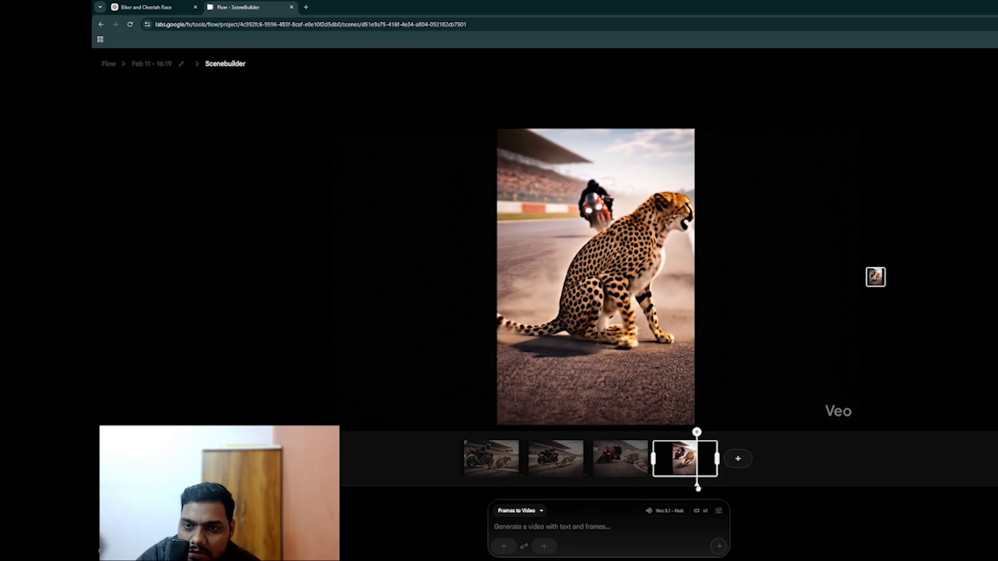
left_click_drag(699, 489, 719, 487)
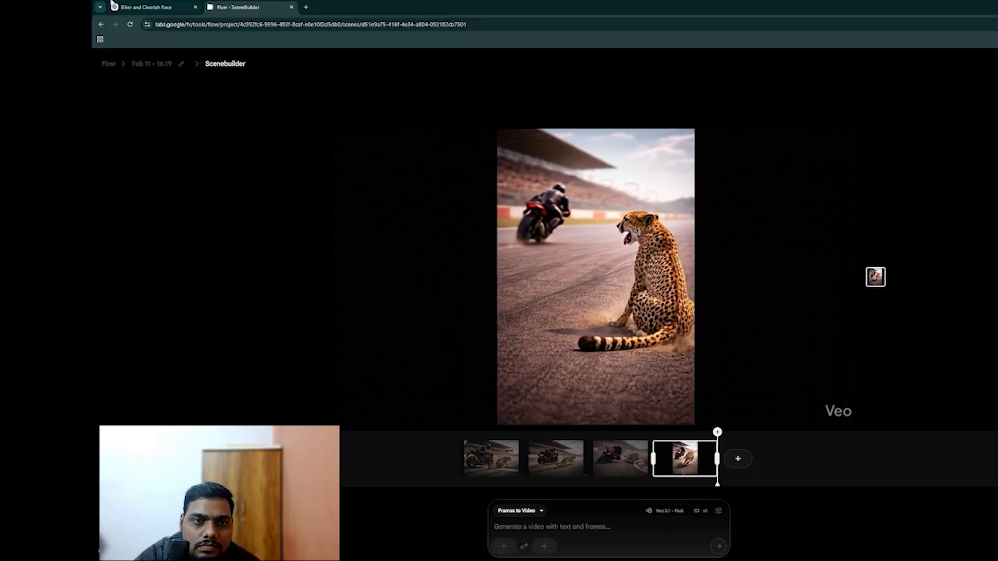
- Switch to the ChatGPT conversation and copy the full Scene 8 – Crowd Encouragement and Scene 9 – Emotional Rise prompts
left_click(140, 7)
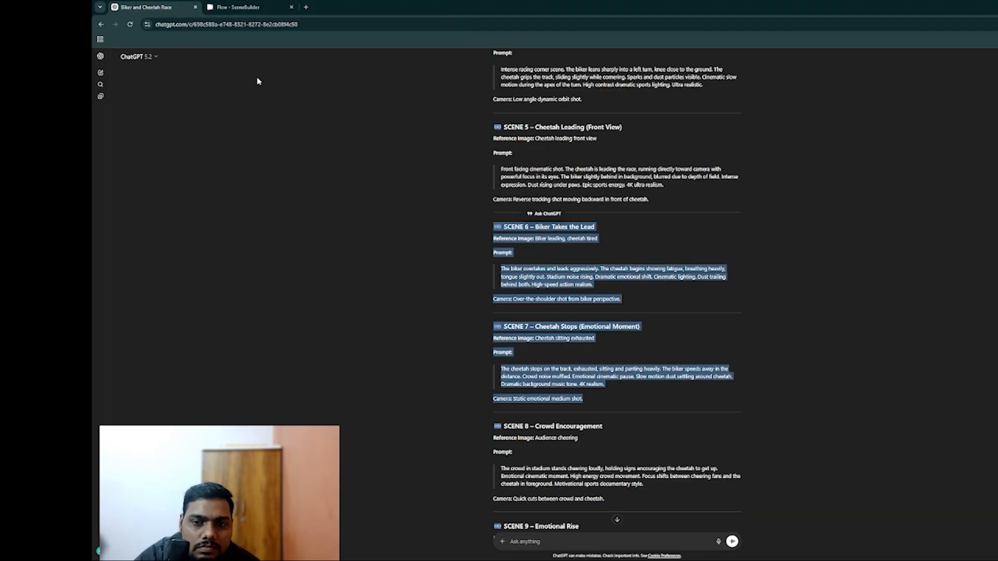
scroll(720, 306, "down", 5)
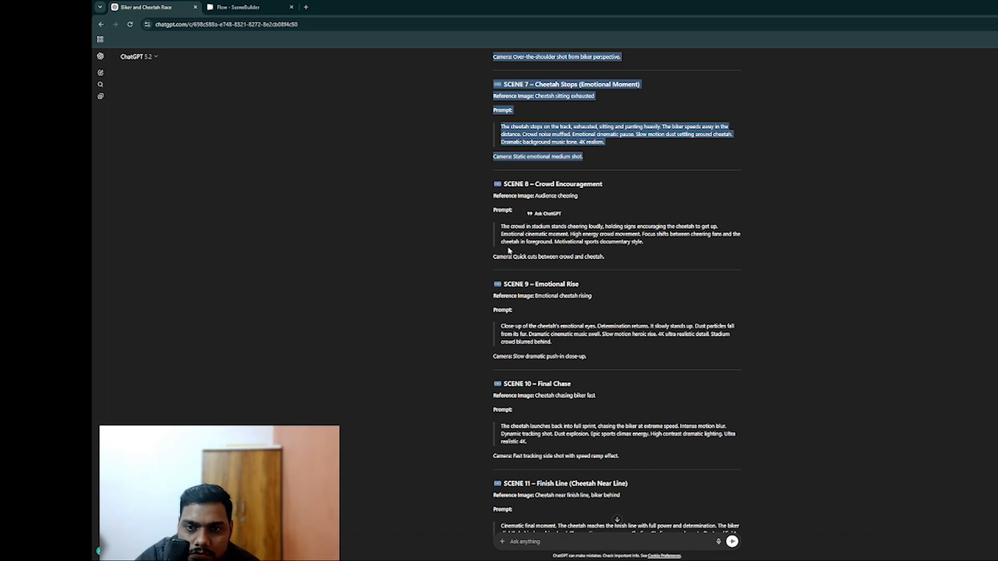
left_click_drag(487, 187, 643, 360)
key("ctrl+c")
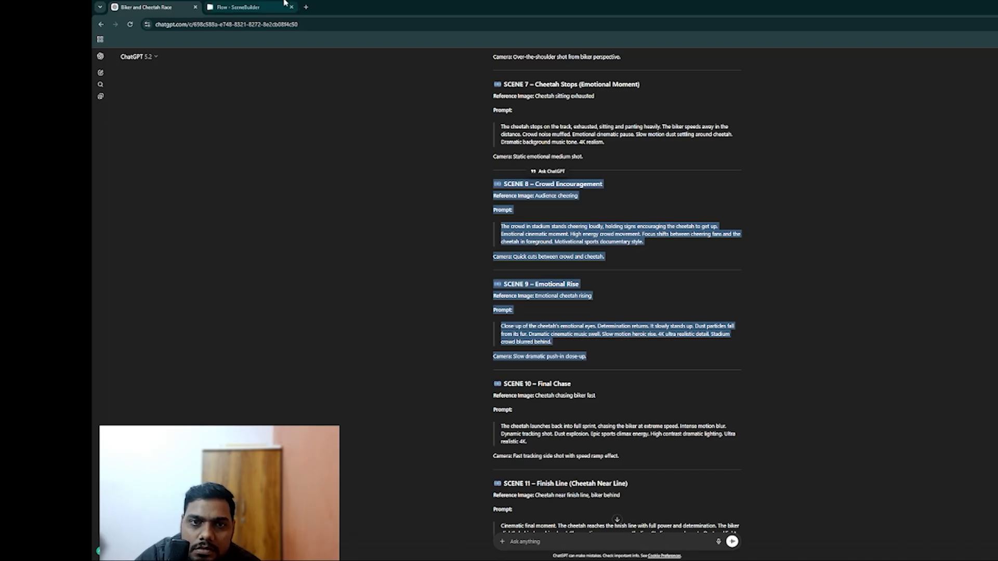
- Return to Scenebuilder and upload the exhausted cheetah picture as first frame and the "GET UP CHEETAH!" crowd picture as last frame, both with a landscape crop
left_click(239, 6)
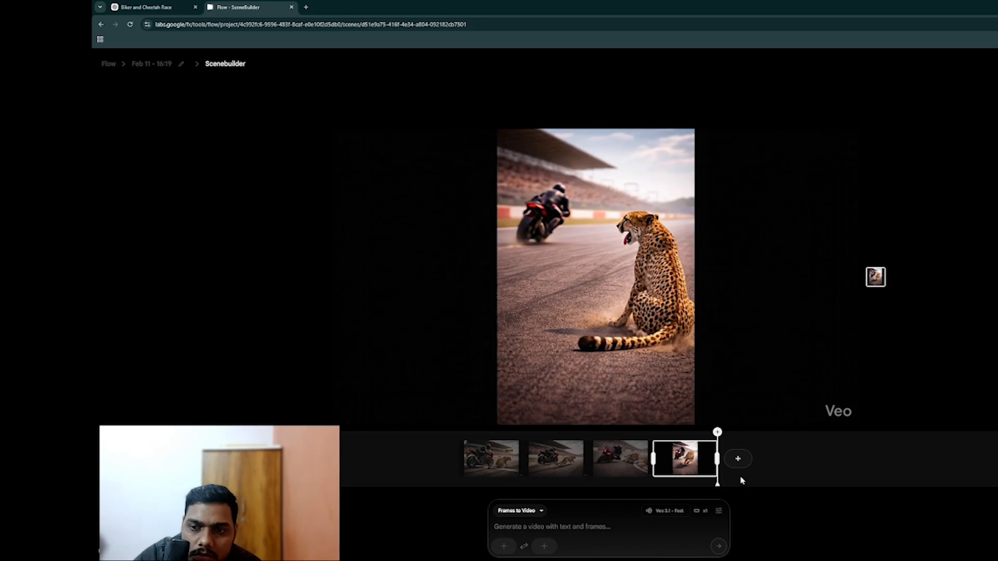
left_click(506, 547)
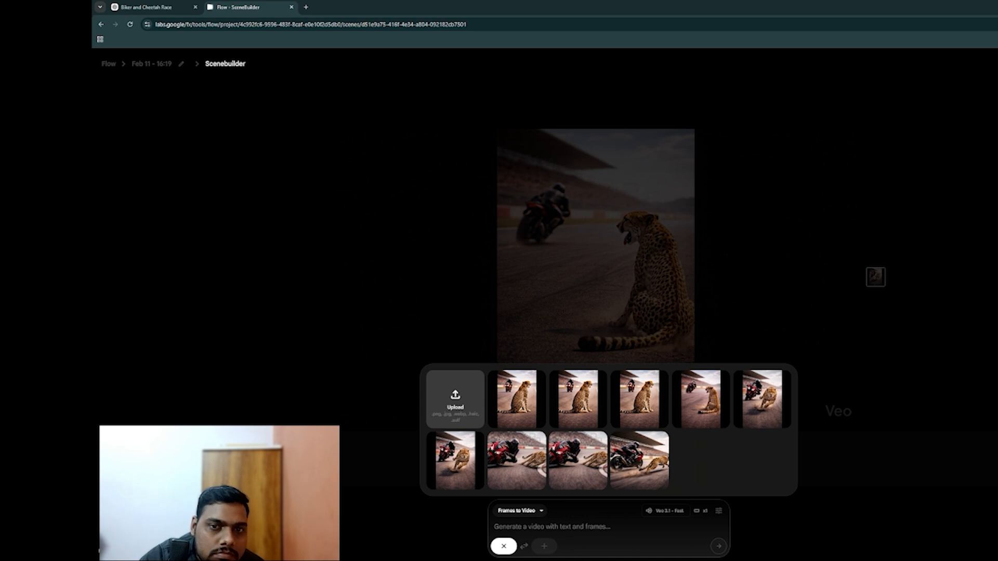
left_click(512, 280)
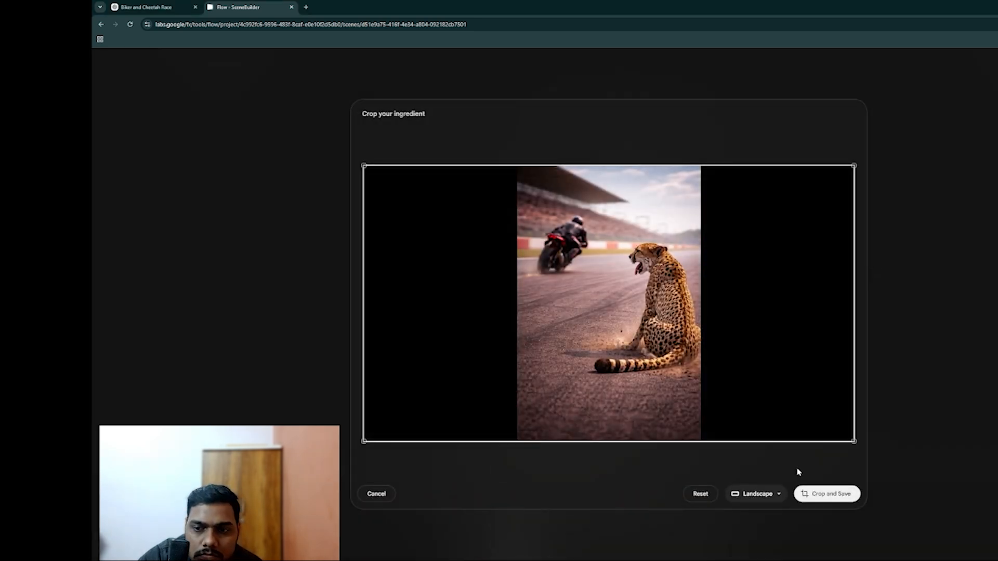
left_click(822, 498)
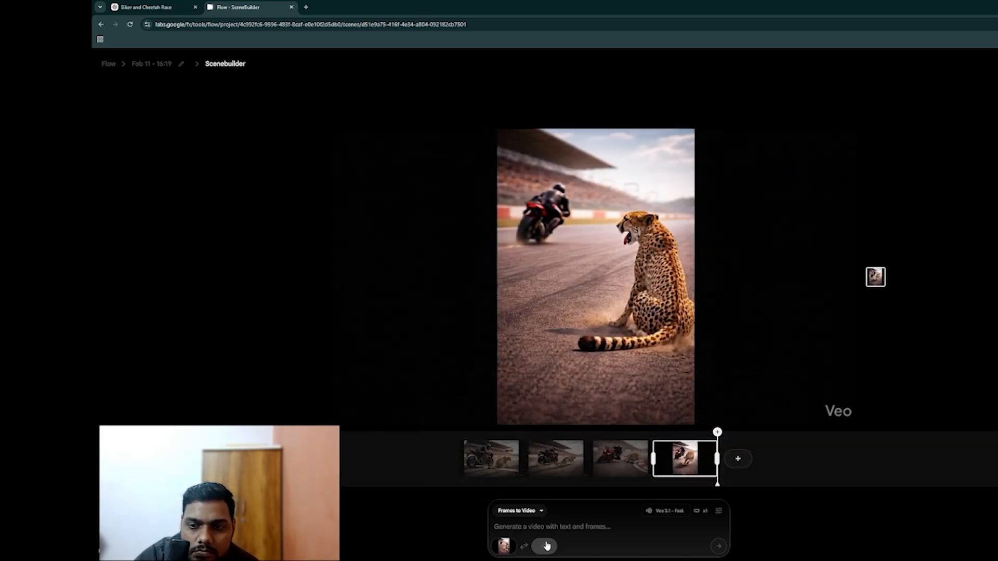
left_click(547, 546)
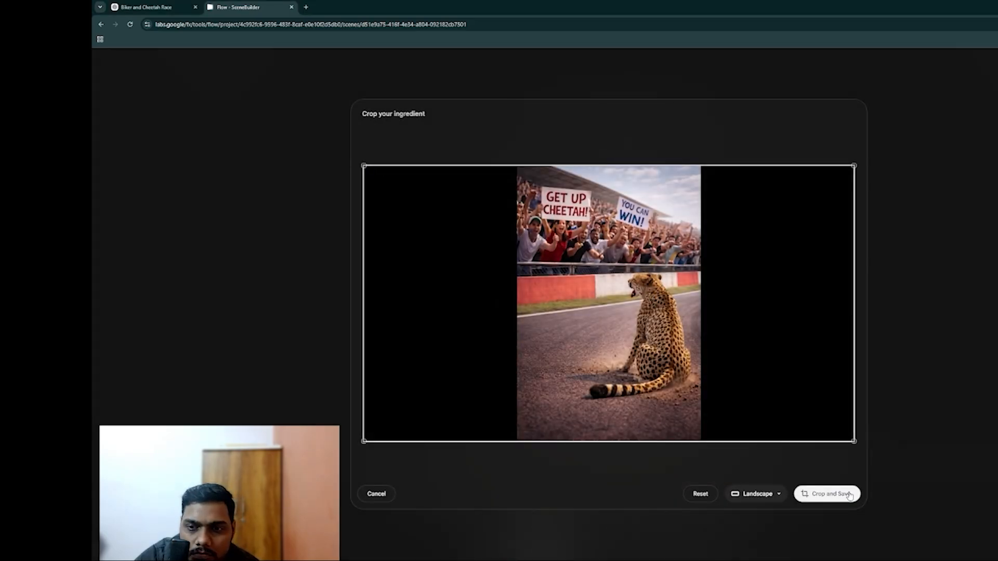
left_click(829, 497)
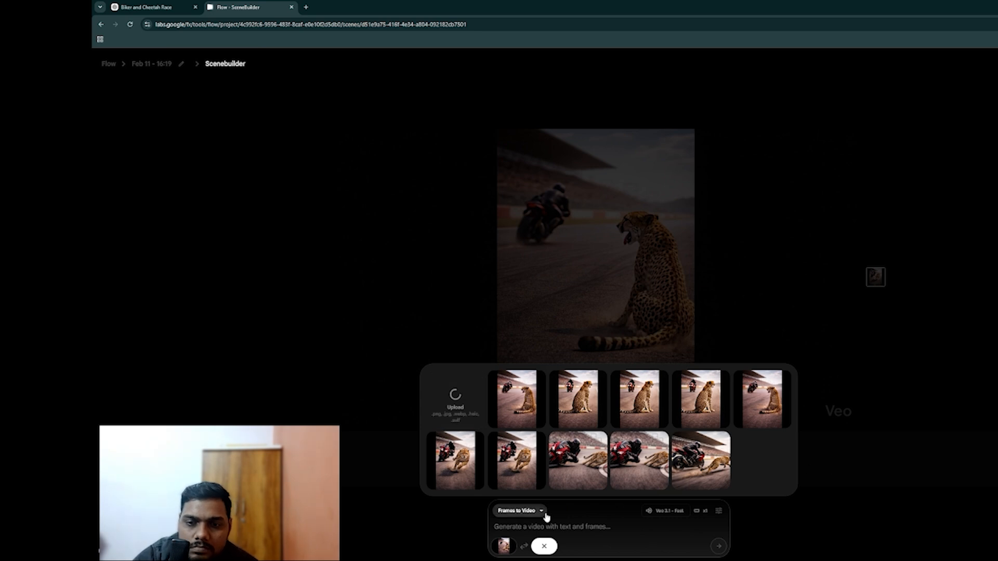
- Check the selected Scene 8 and Scene 9 text in ChatGPT and paste it into the Frames to Video prompt in Scenebuilder
left_click(171, 4)
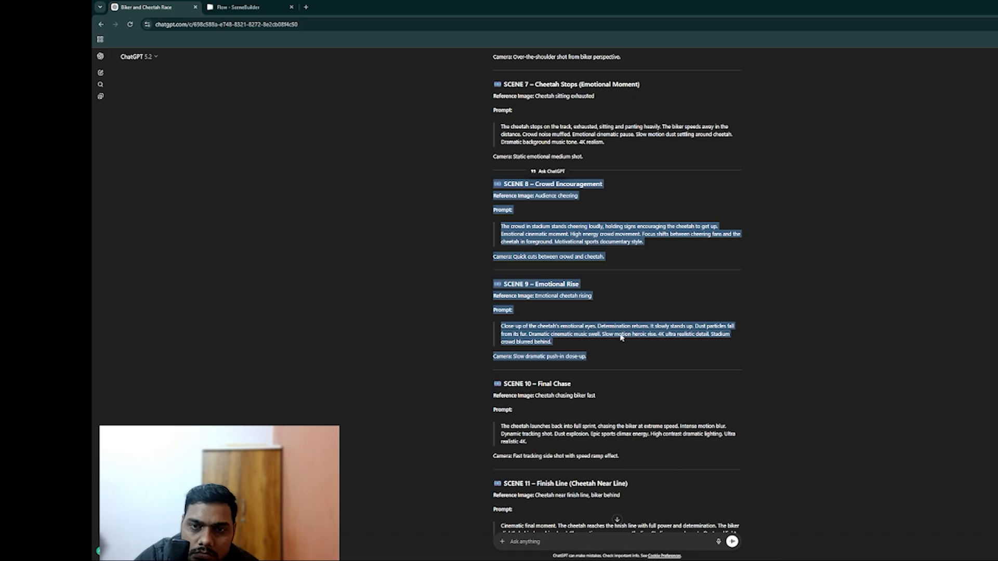
key("ctrl+Tab")
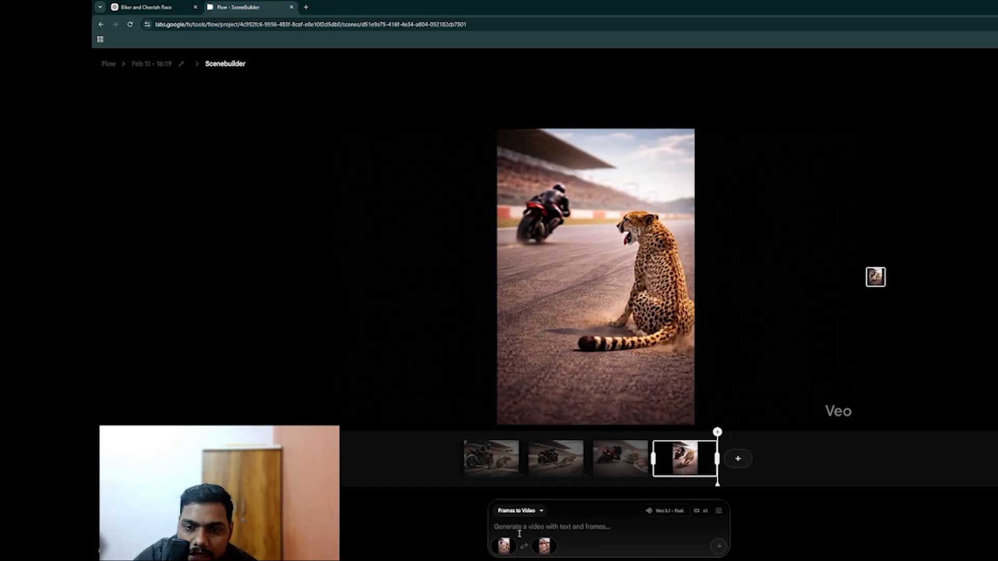
left_click(520, 534)
key("ctrl+v")
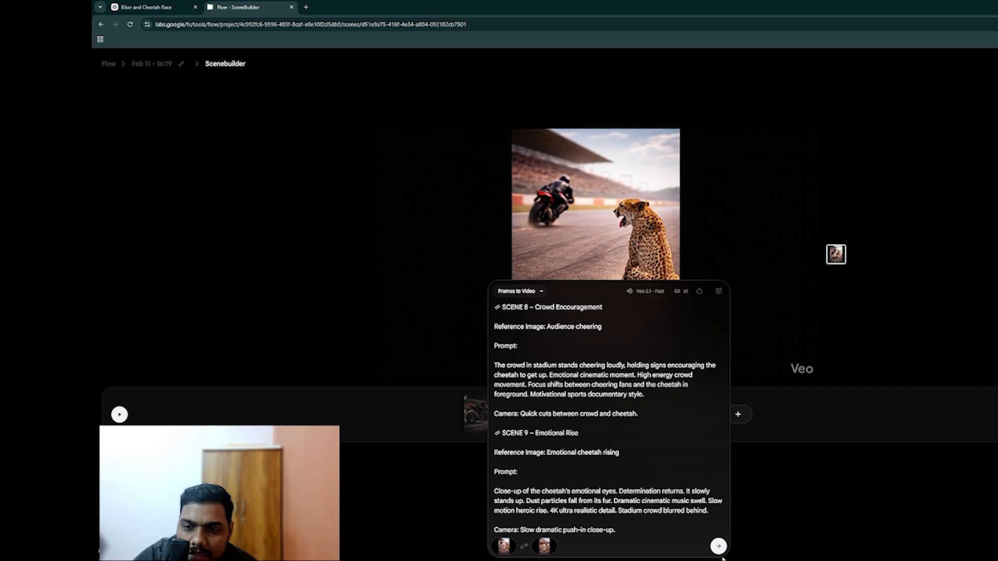
- Review the aspect ratio, output count and model settings, and submit the crowd encouragement and emotional rise prompt to generate the fifth clip
left_click(742, 279)
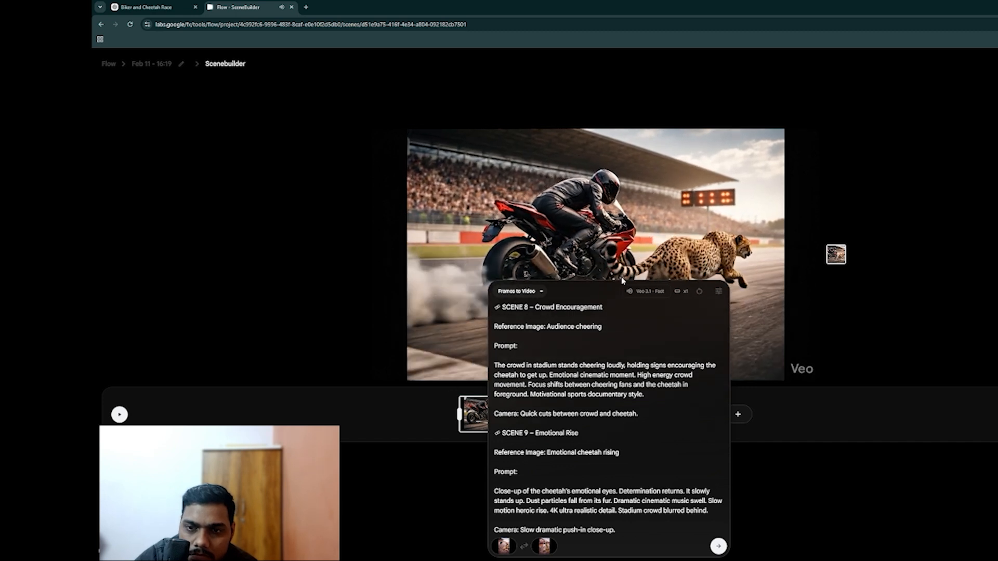
left_click(716, 290)
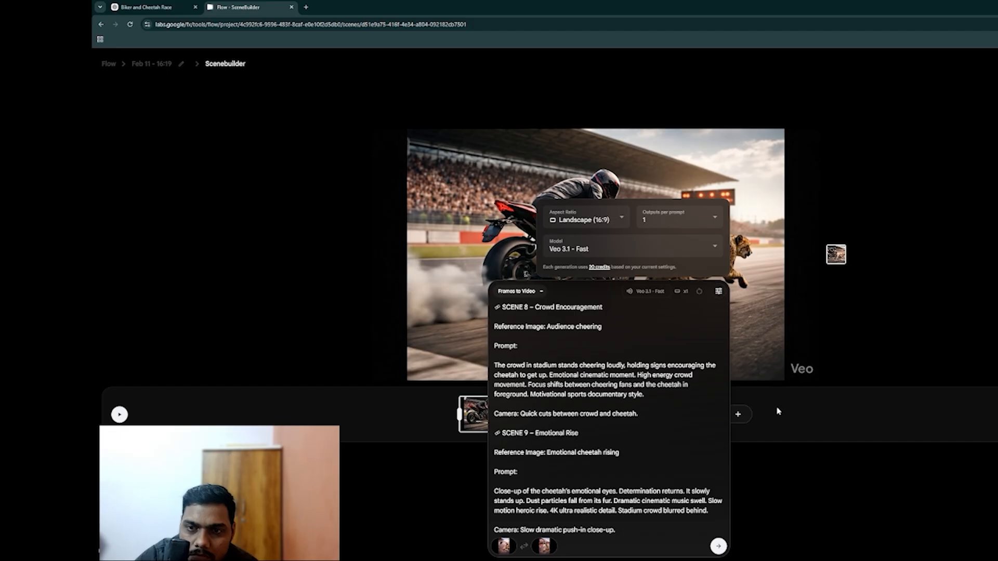
left_click(797, 412)
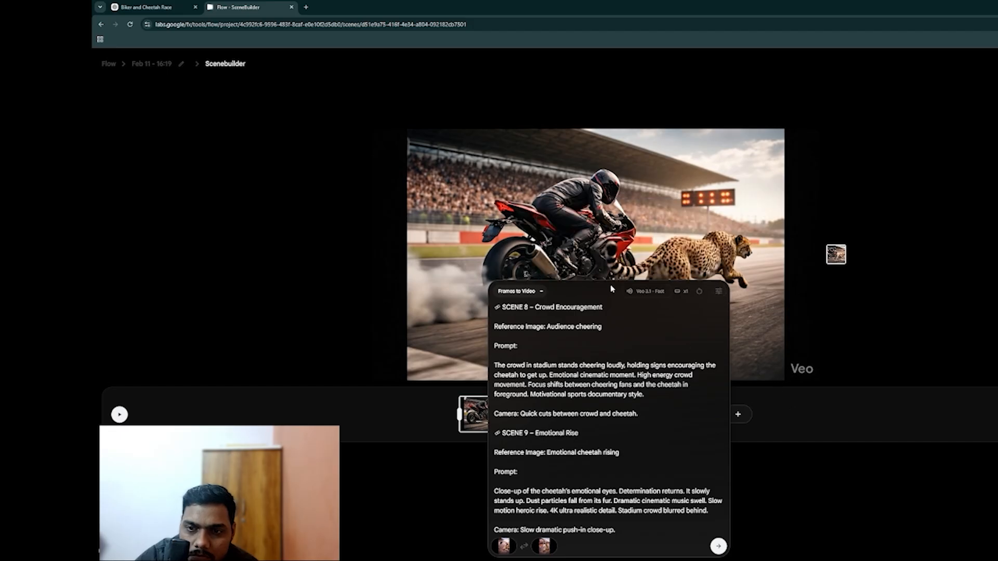
left_click(719, 546)
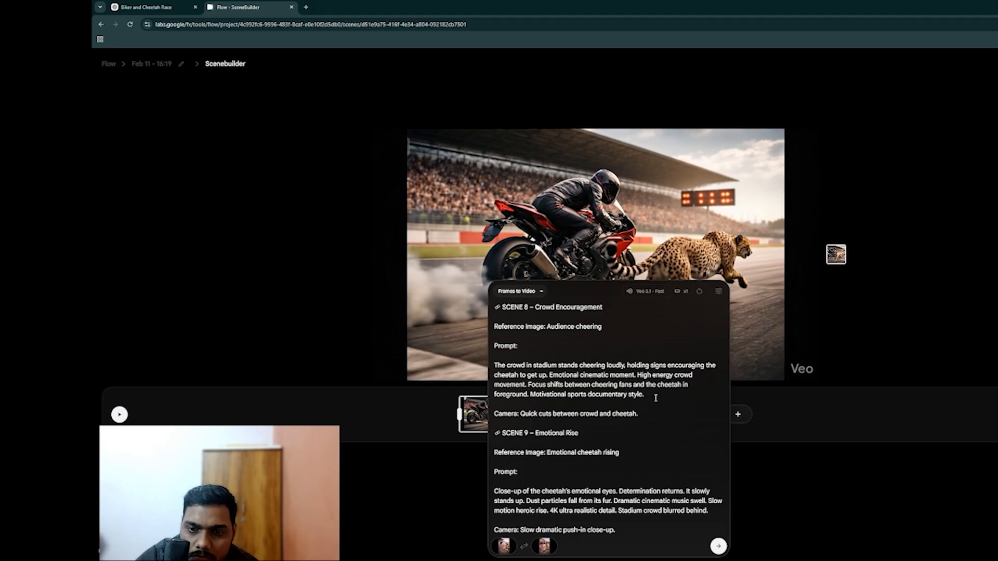
left_click(719, 547)
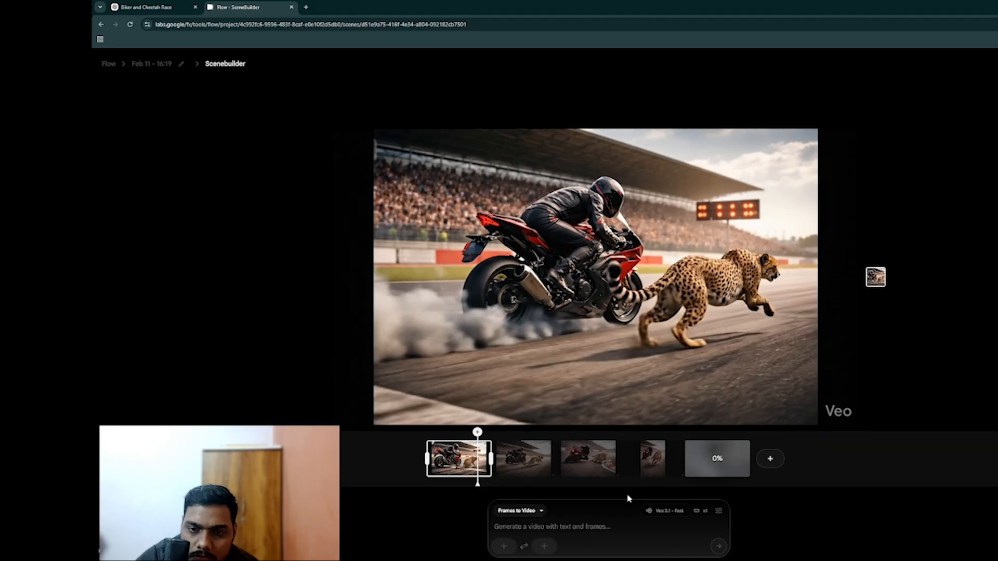
- Preview the newly generated fifth clip by moving the playhead past the fourth clip, playing it, and scrubbing through the crowd scene
left_click(649, 464)
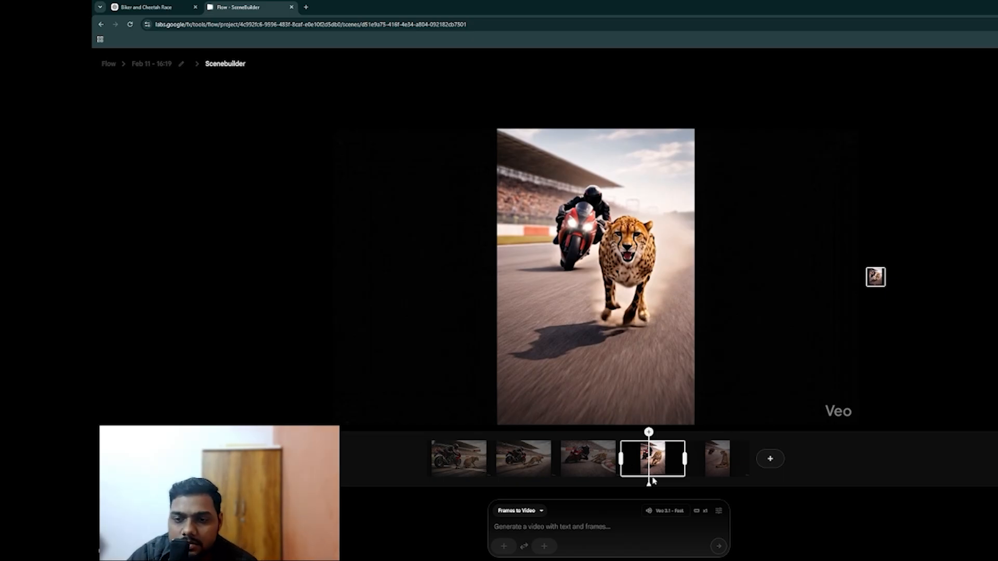
mouse_move(650, 434)
left_click_drag(649, 484, 695, 487)
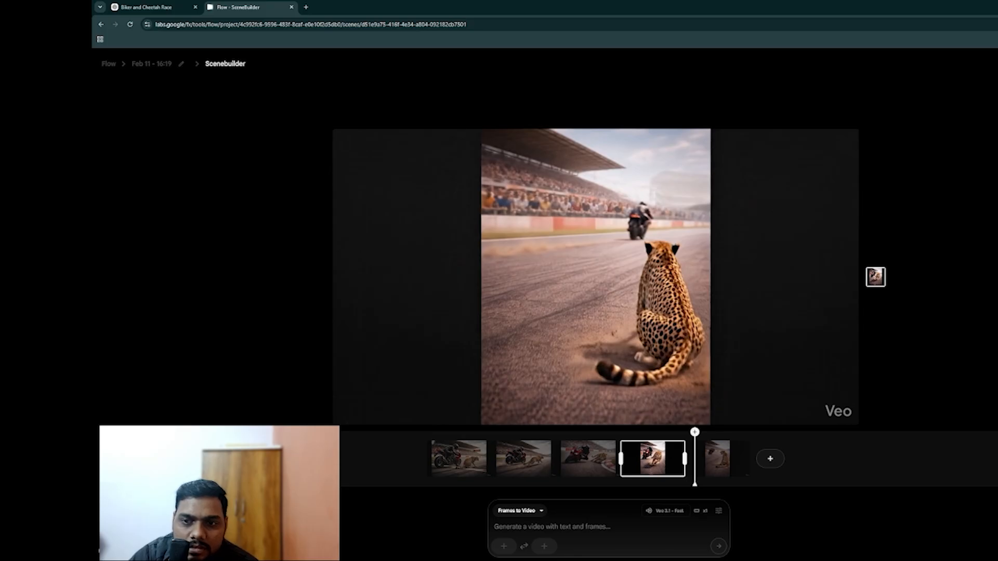
key("space")
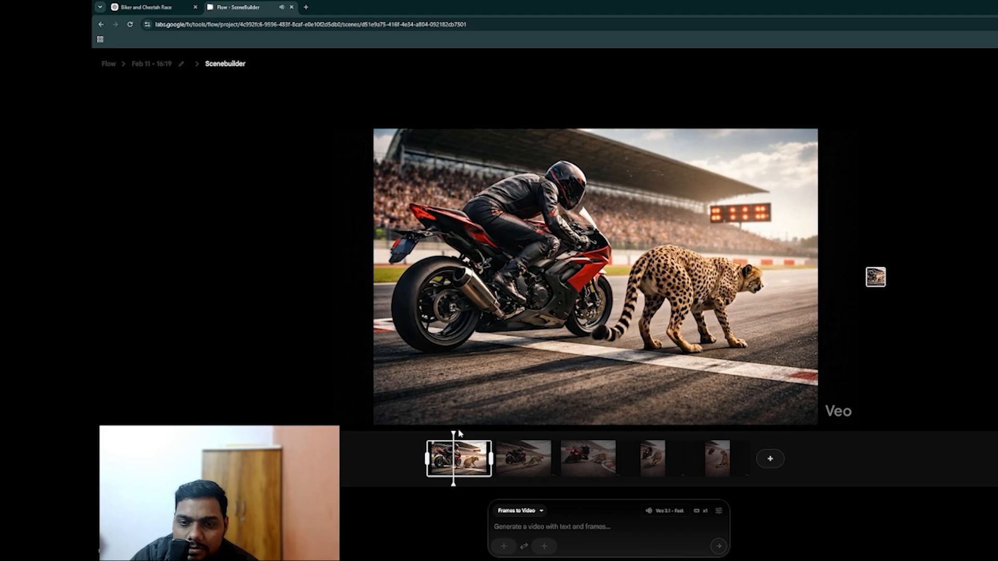
left_click_drag(533, 434, 703, 435)
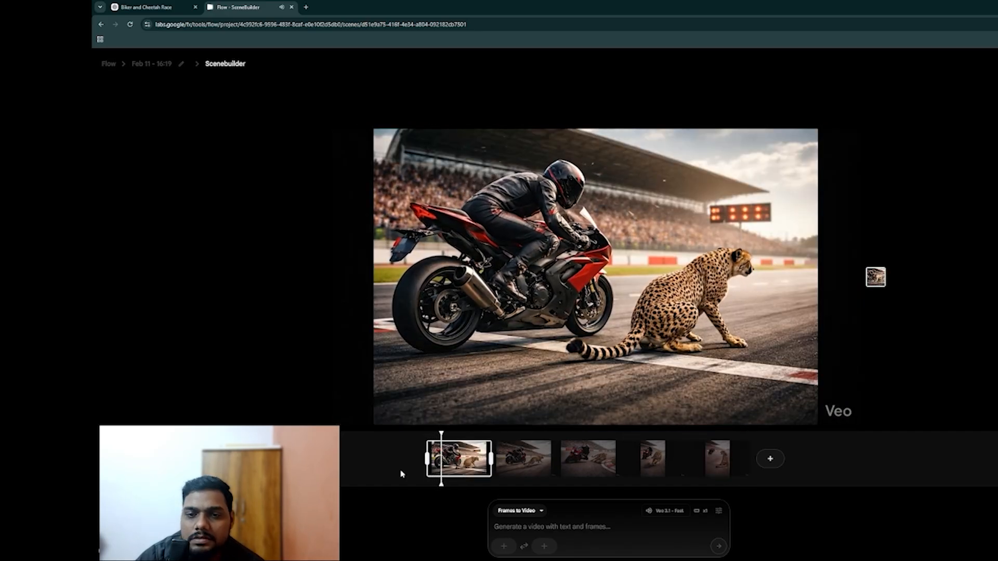
left_click_drag(452, 439, 730, 446)
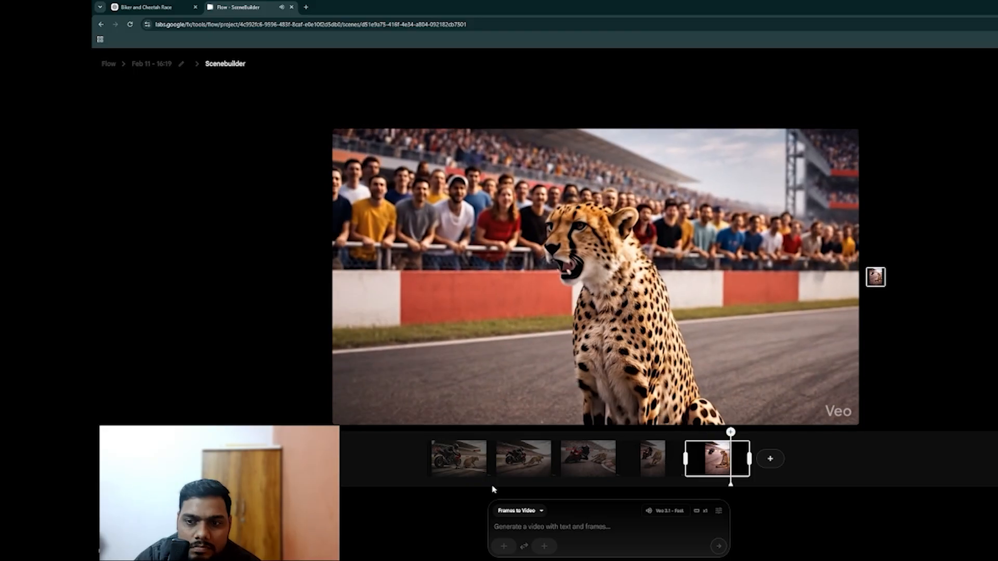
- Upload the rising cheetah picture with "GET UP CHEETAH!" signs as first frame and the checkered finish line picture as last frame, both cropped landscape
left_click(770, 458)
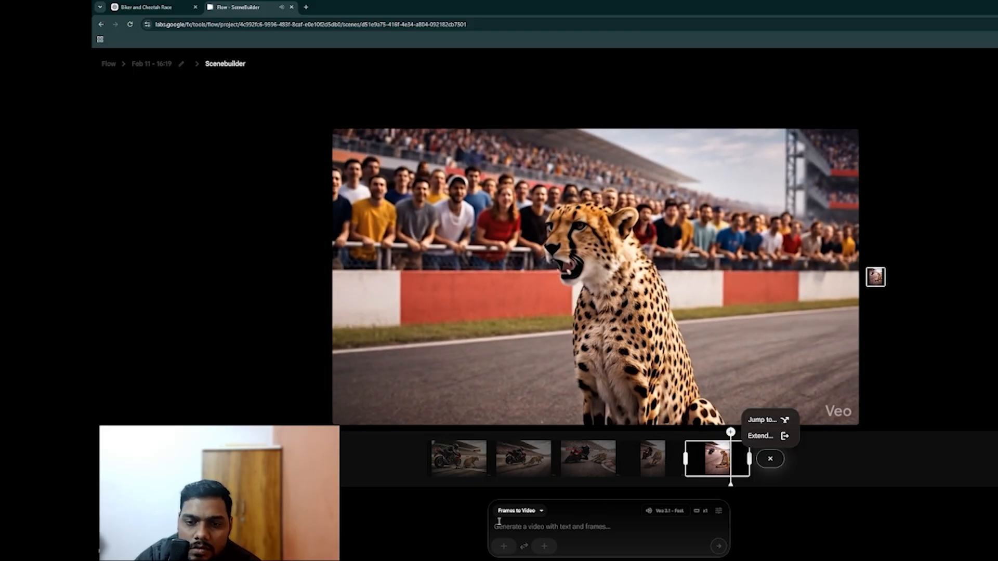
left_click(504, 546)
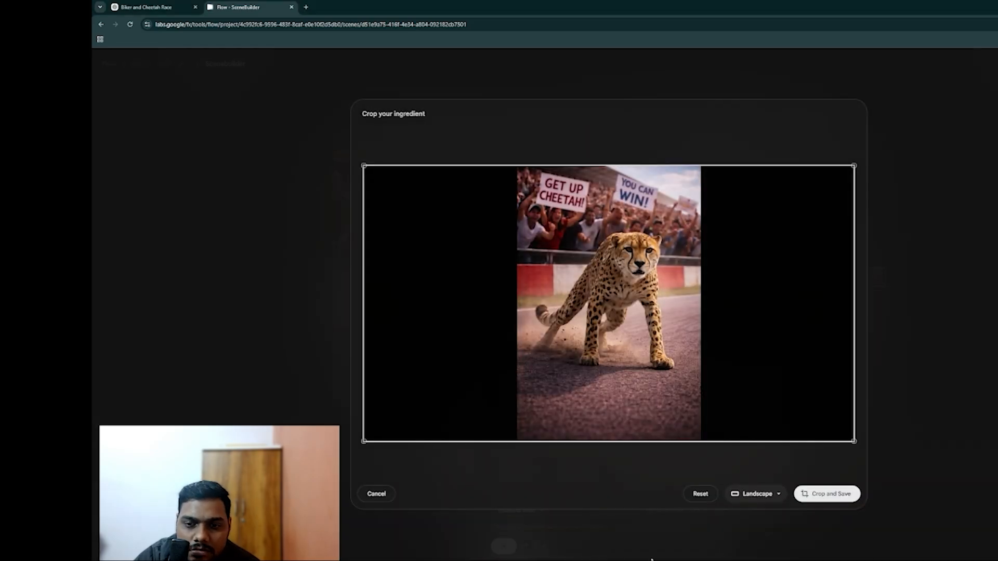
left_click(847, 498)
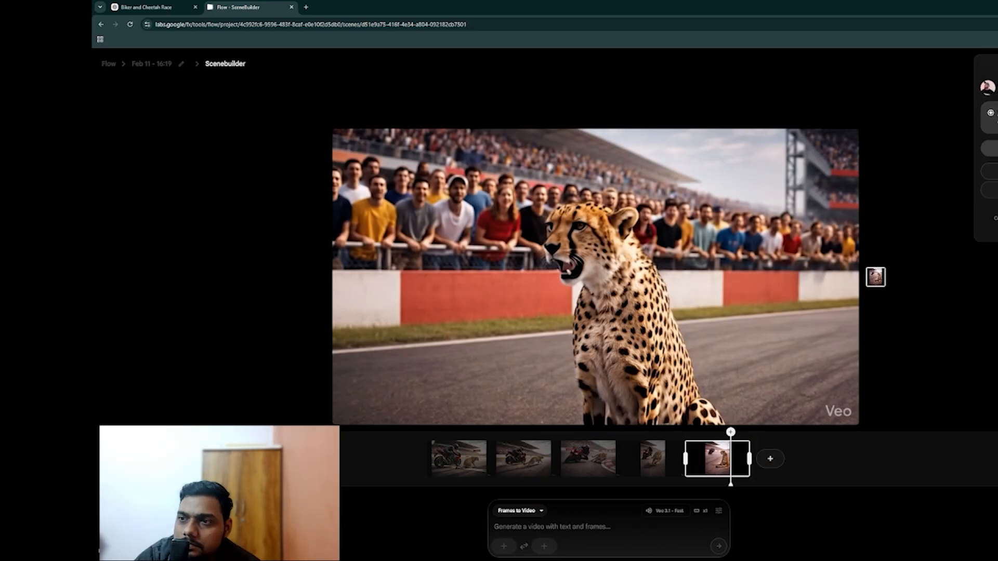
left_click(543, 546)
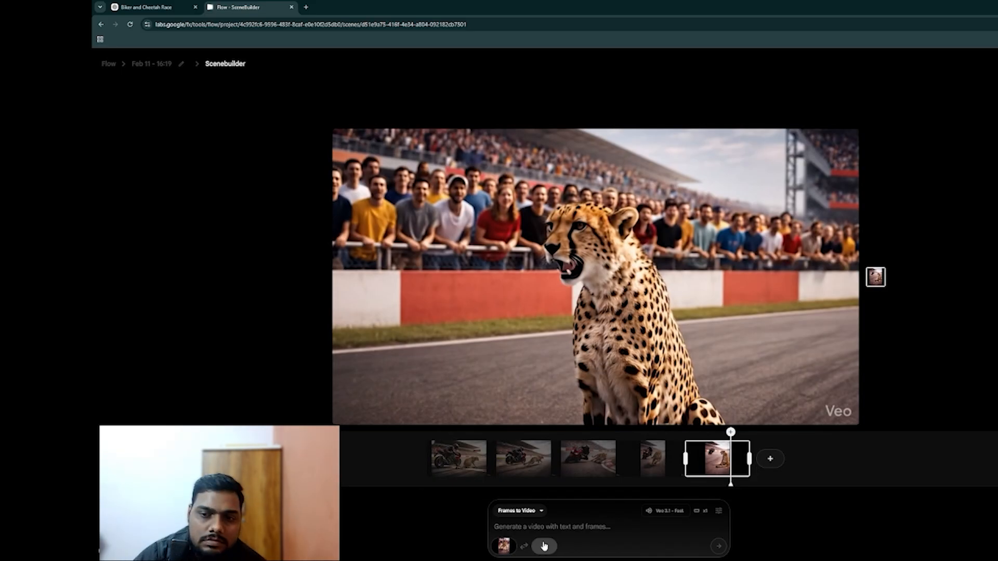
left_click(544, 546)
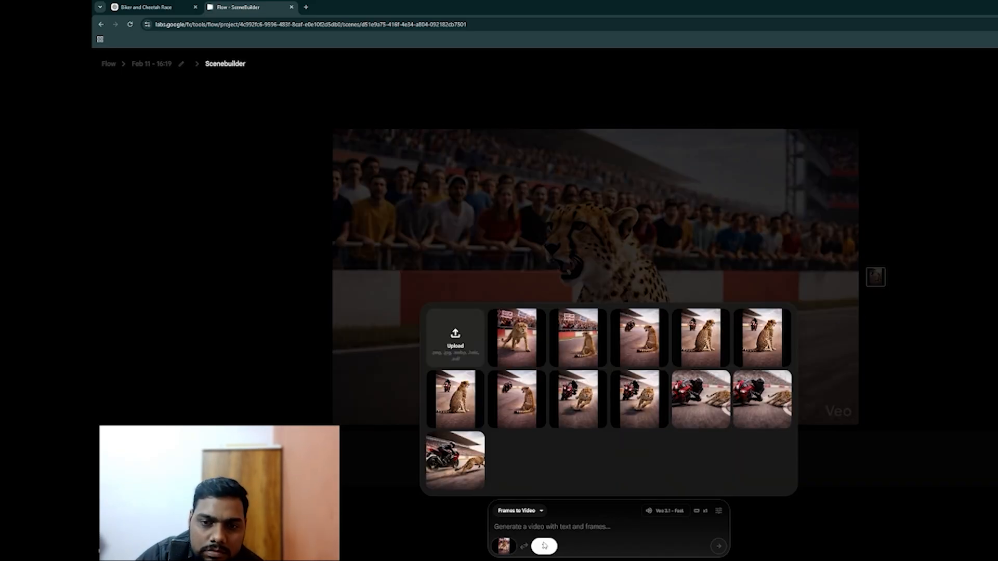
left_click(471, 330)
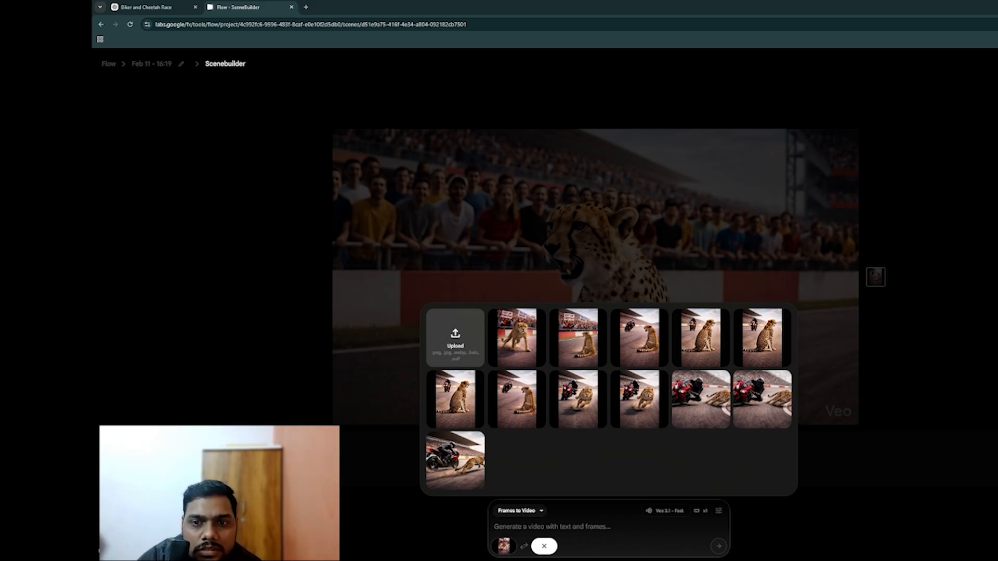
left_click(455, 461)
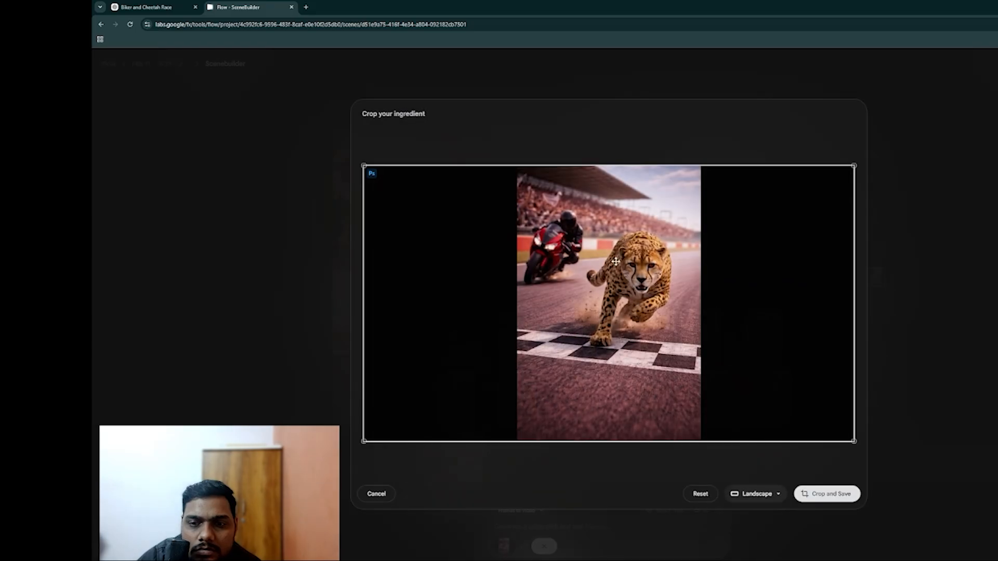
left_click(834, 494)
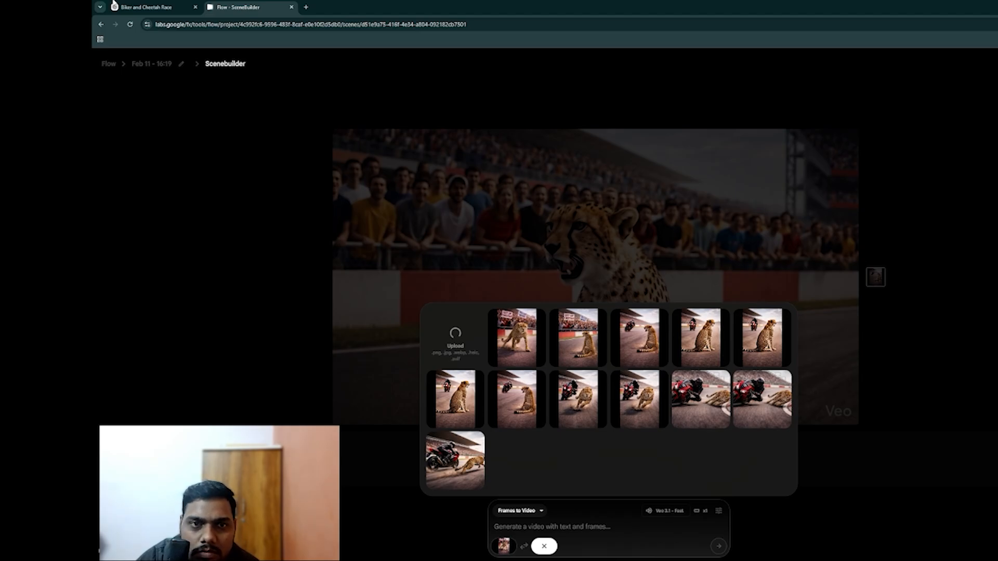
- Switch to the ChatGPT conversation and select the full Scene 10 – Final Chase and Scene 11 – Finish Line prompts
key("ctrl+Tab")
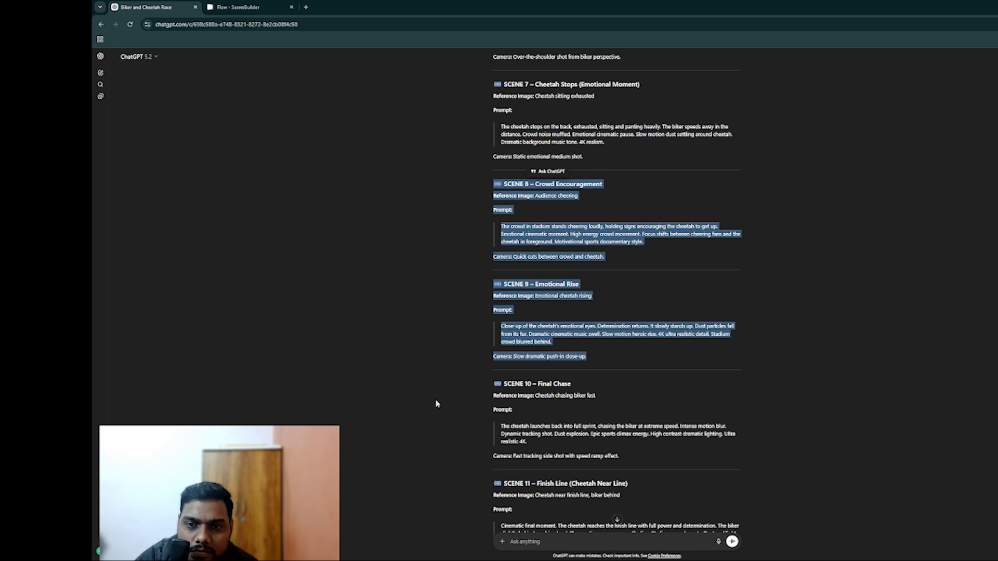
scroll(591, 402, "down", 2)
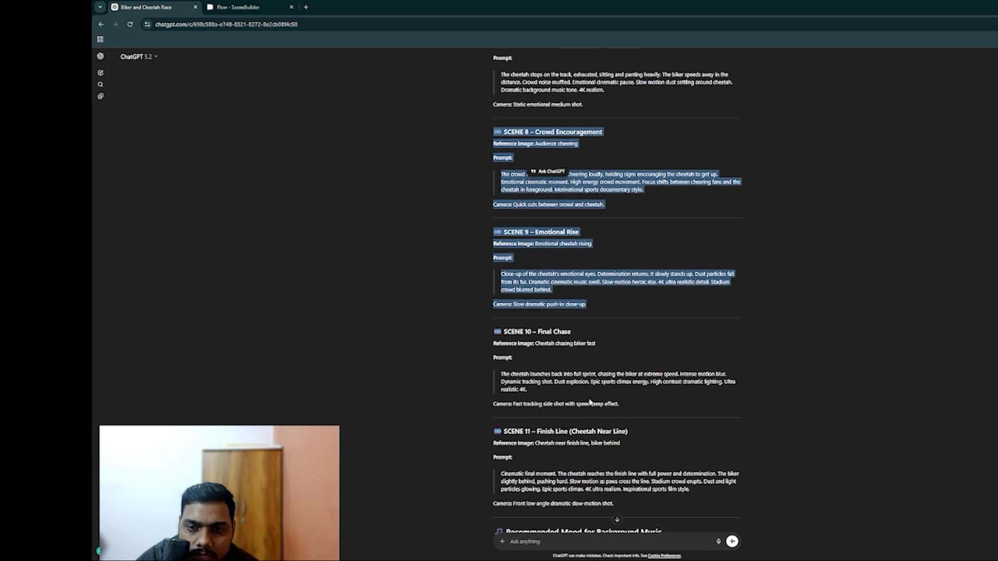
left_click_drag(479, 265, 646, 435)
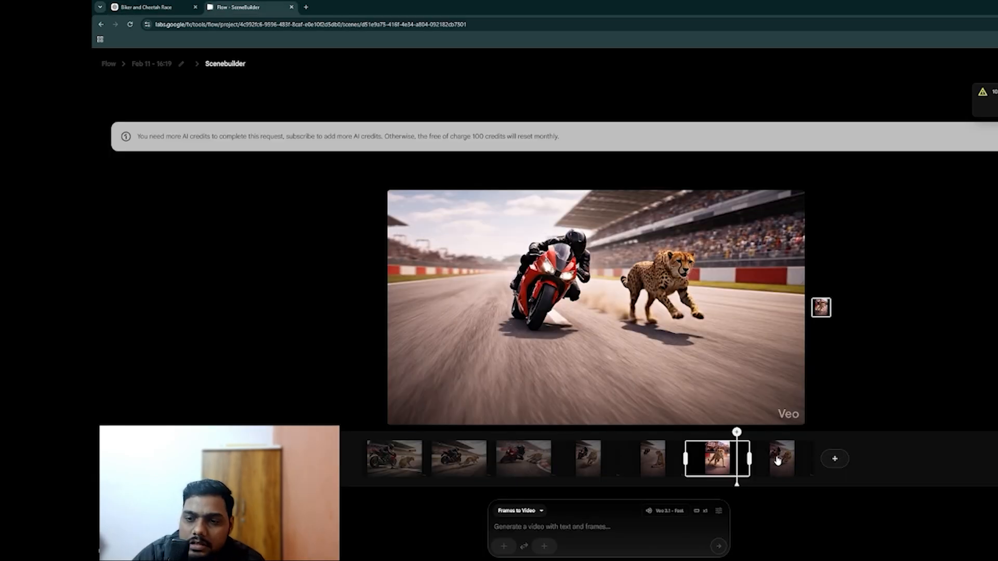
- Select the last clip on the Scenebuilder timeline and play it from its beginning to review the final chase
left_click(772, 458)
left_click_drag(770, 486, 753, 487)
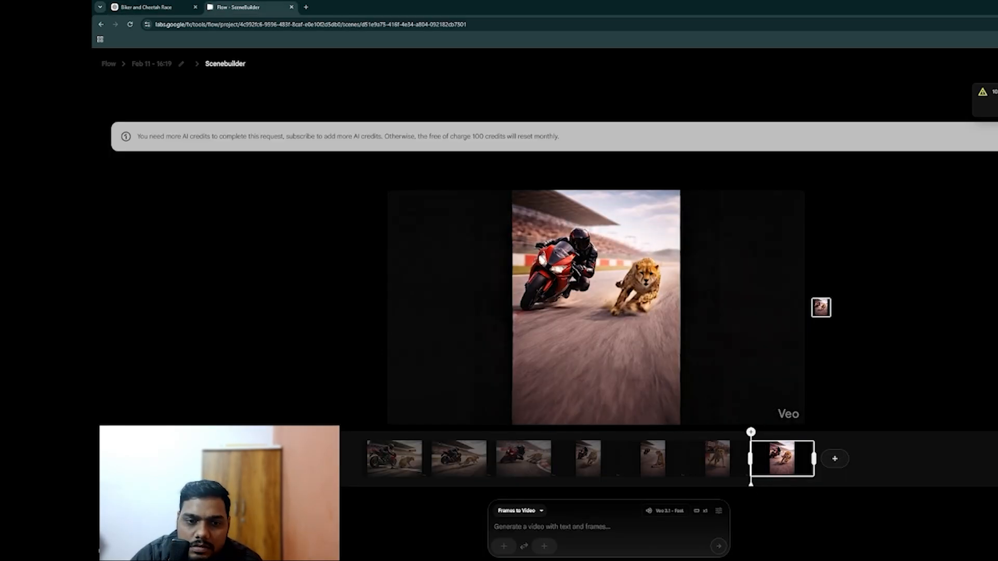
key("space")
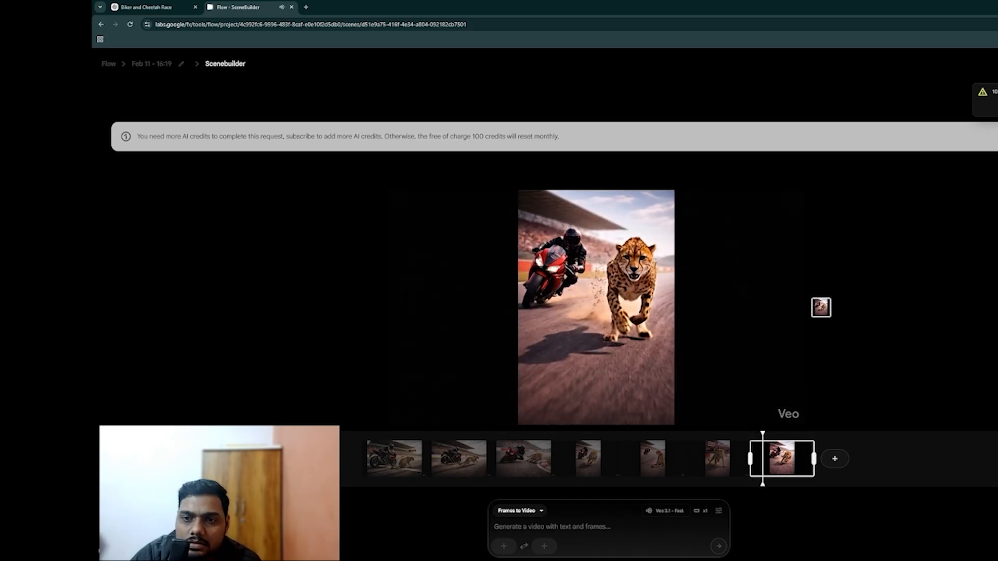